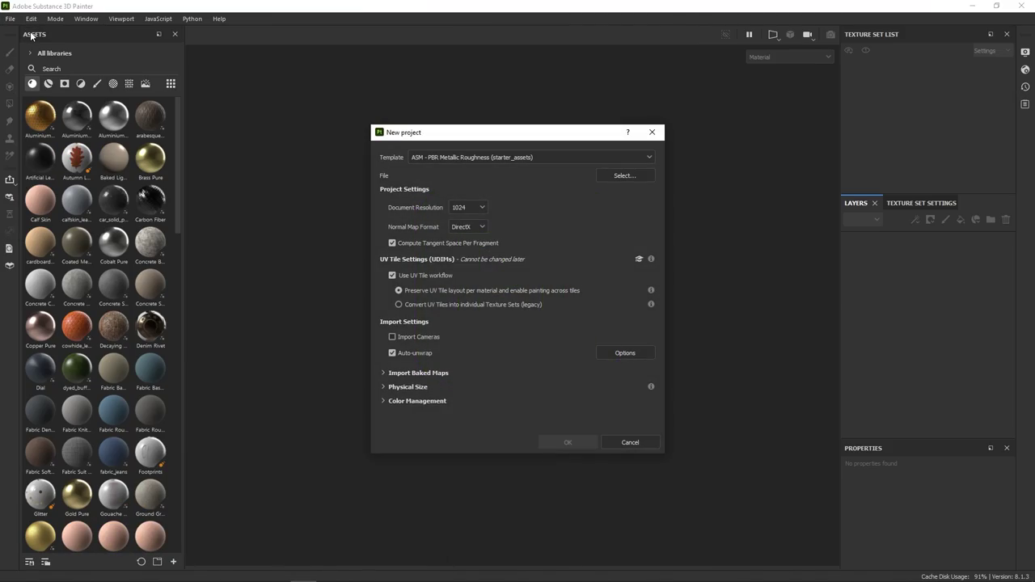
# Load the Chinese sword 002 mesh into the new project and set the document resolution to 2048.
pyautogui.click(622, 180)
pyautogui.click(565, 288)
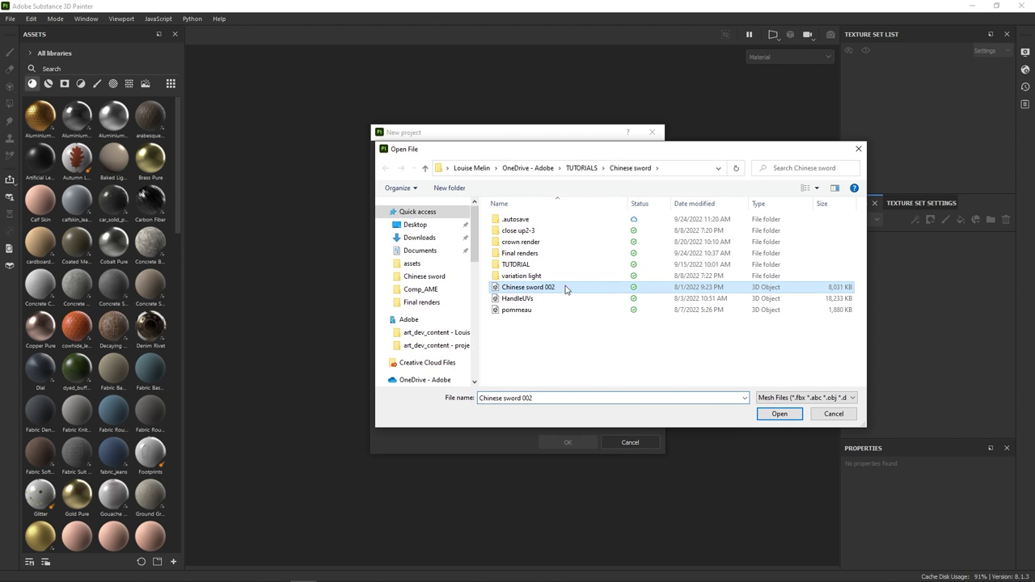
pyautogui.click(778, 414)
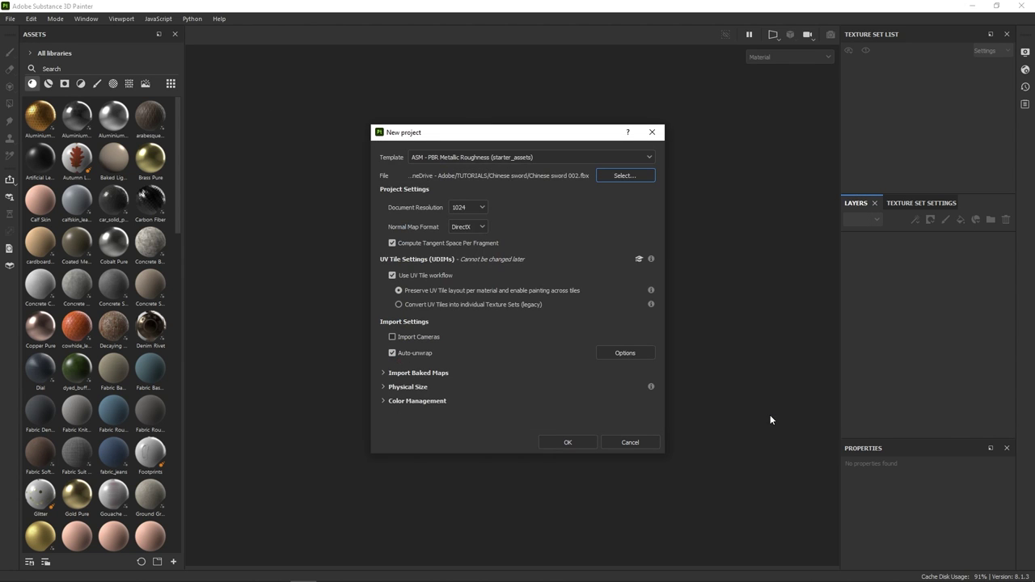
pyautogui.click(479, 208)
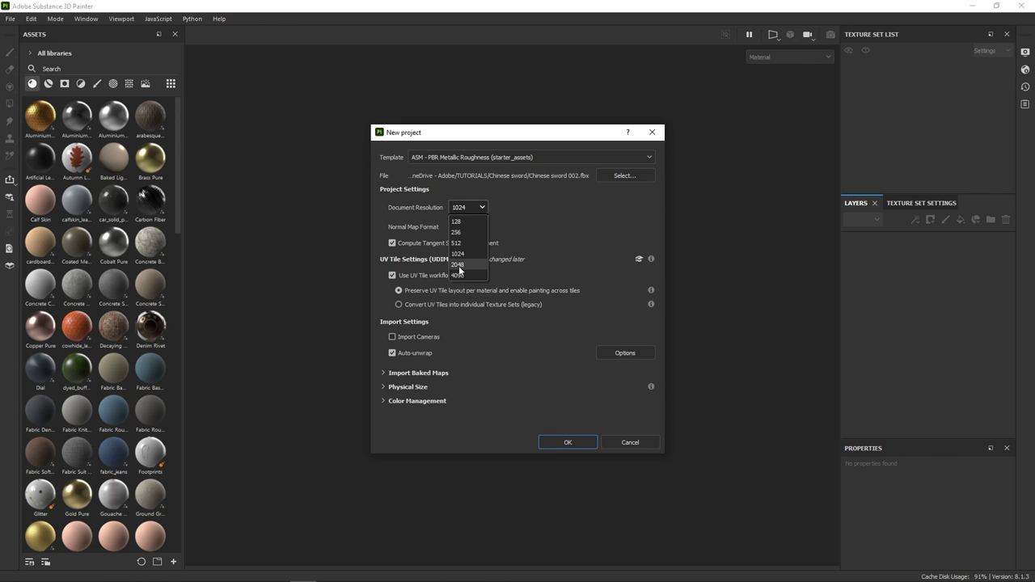
pyautogui.click(457, 265)
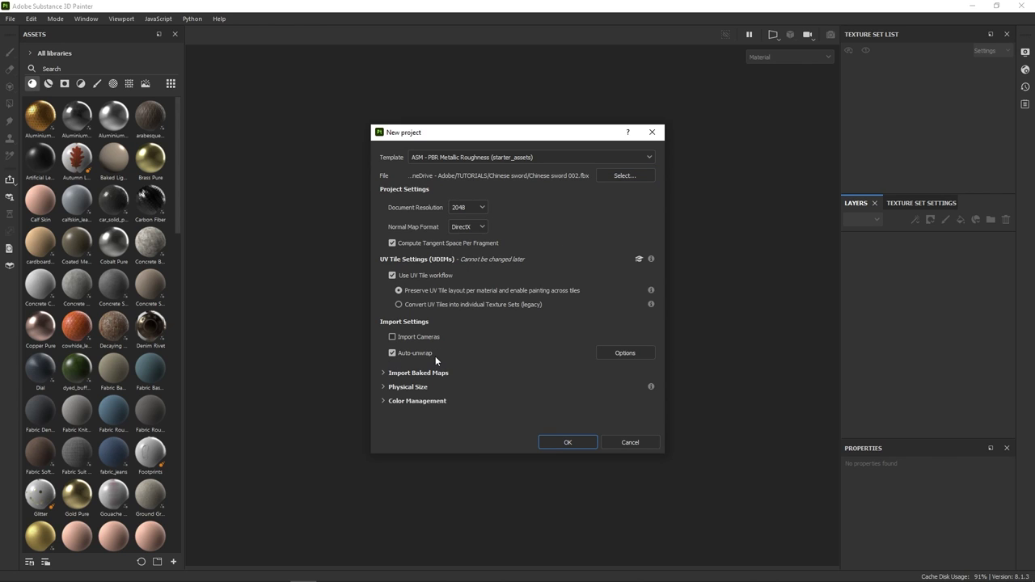
# Choose how UV packing is handled in the auto-unwrap options and create the project.
pyautogui.click(617, 353)
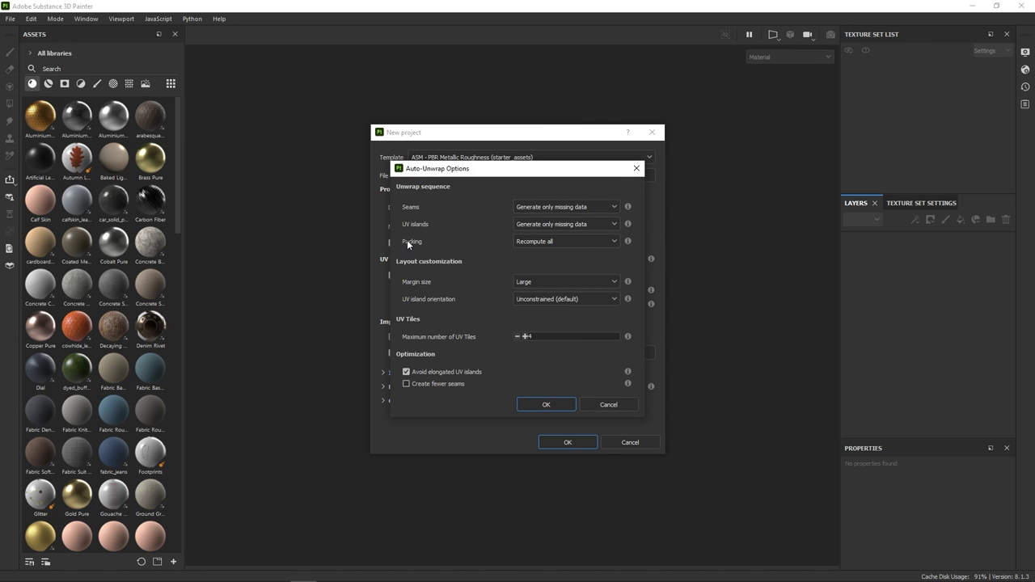
pyautogui.click(590, 241)
pyautogui.click(571, 258)
pyautogui.click(558, 404)
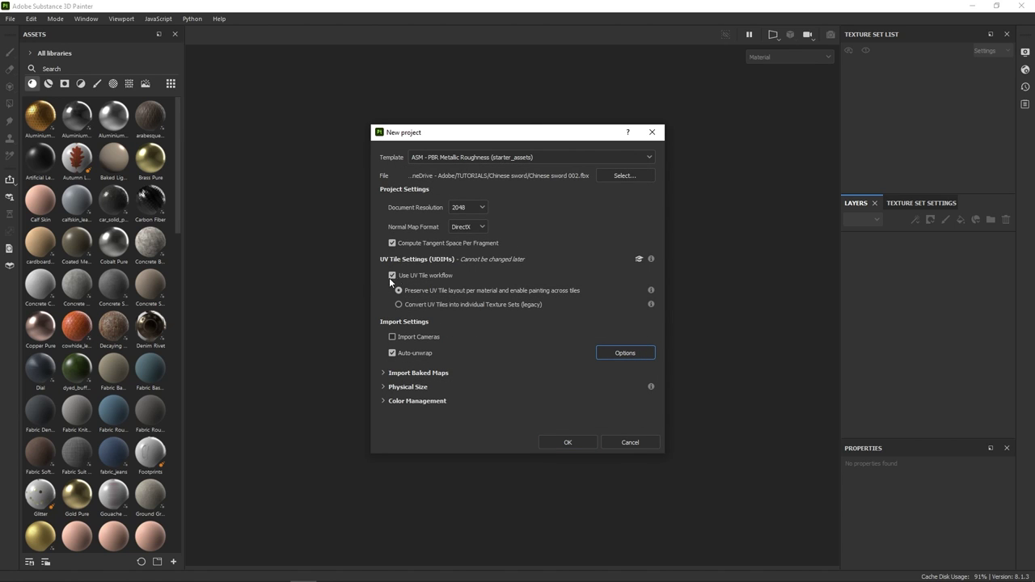
pyautogui.click(587, 445)
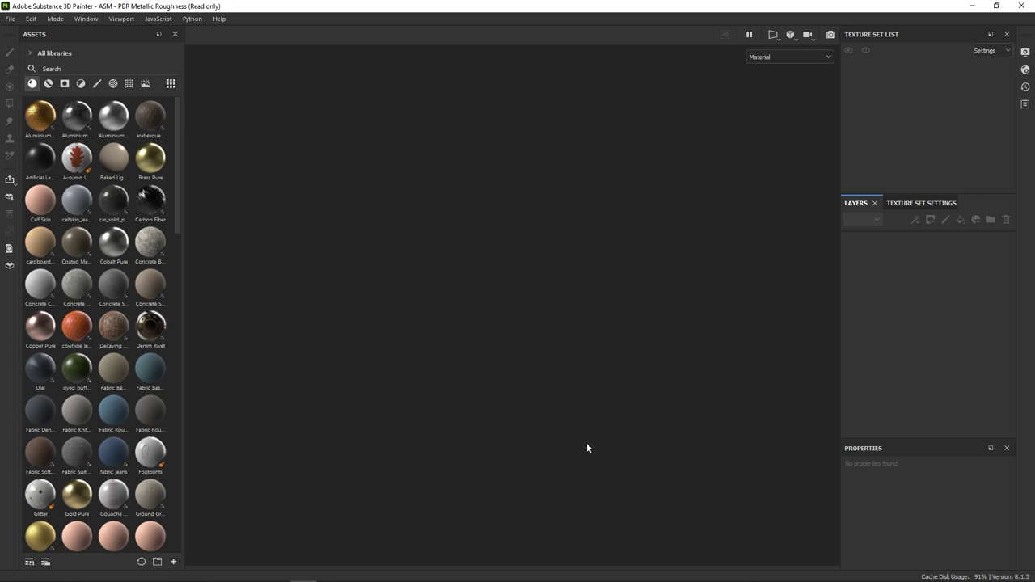
# Examine the UV layouts of the base, Guard and Jaw texture sets beside the 3D model, and return to the 3D-only view.
pyautogui.keyDown('alt'); pyautogui.moveTo(703, 429); pyautogui.dragTo(675, 396); pyautogui.keyUp('alt')
pyautogui.scroll(2, 619, 307)
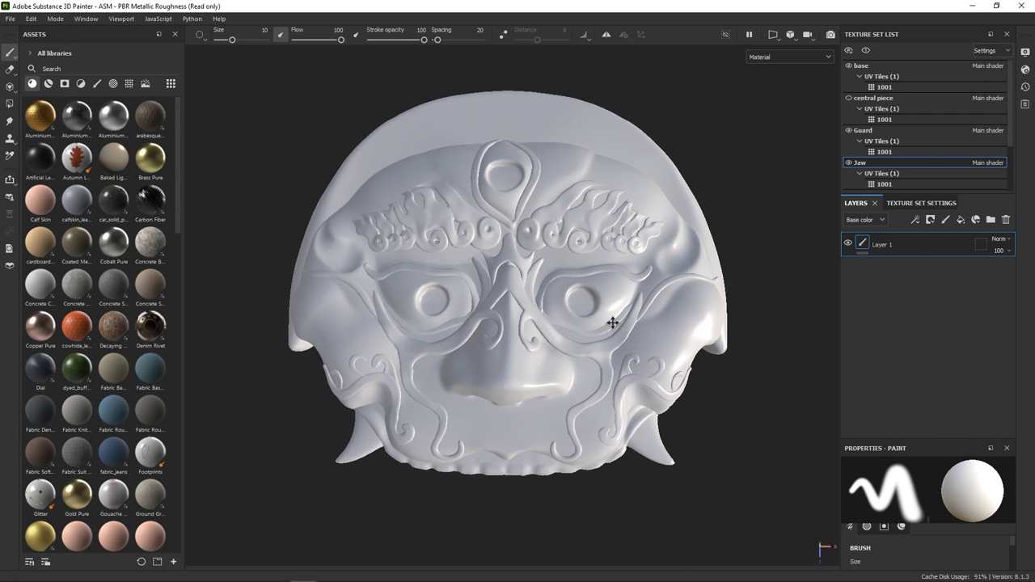
pyautogui.click(773, 35)
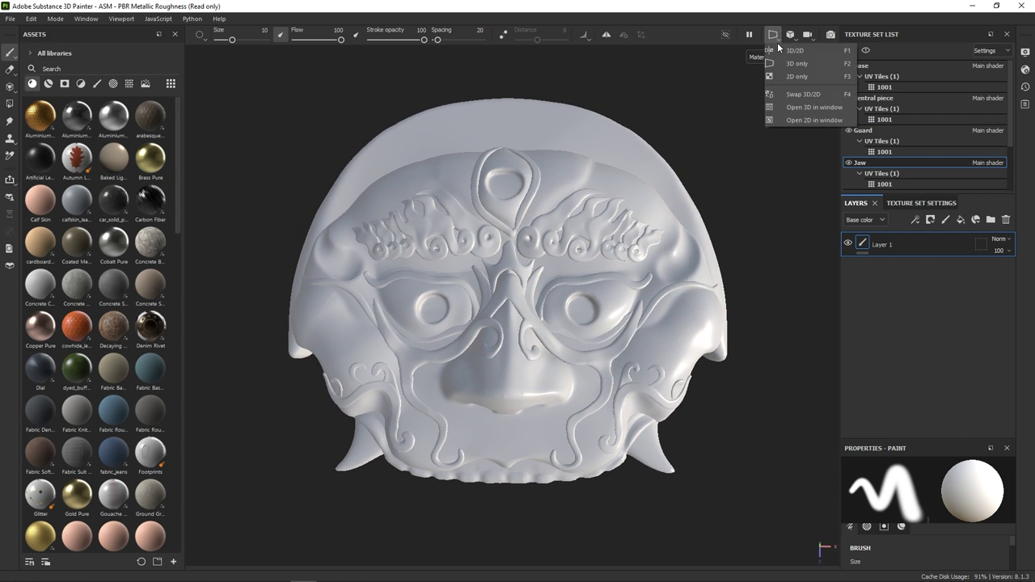
pyautogui.click(781, 51)
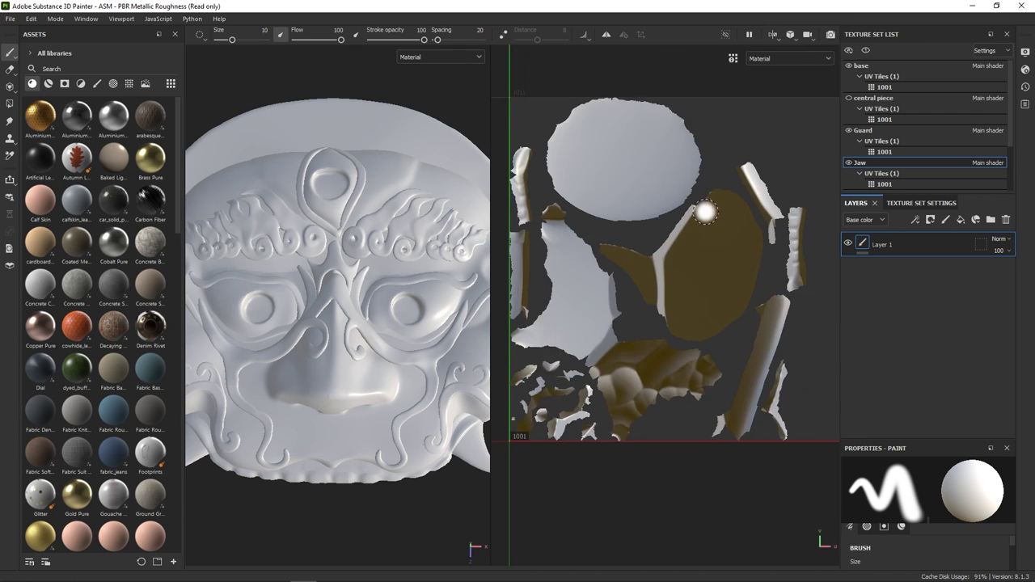
pyautogui.click(880, 67)
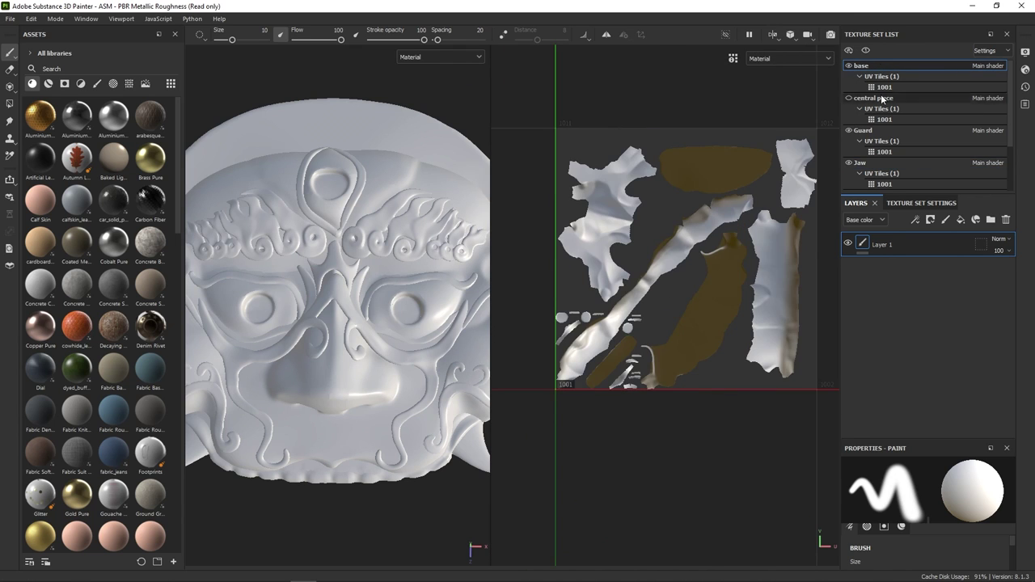
pyautogui.click(881, 141)
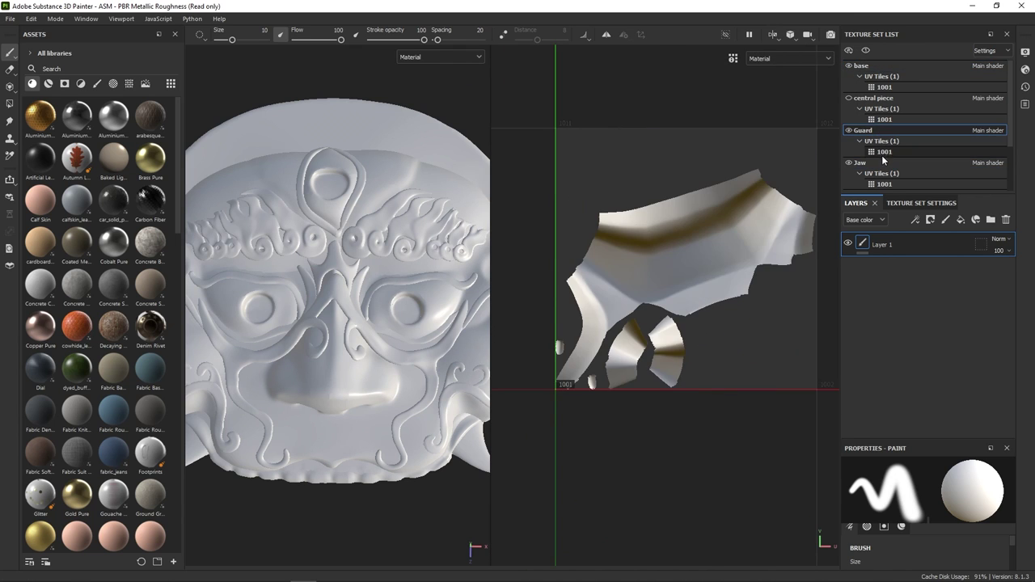
pyautogui.click(880, 164)
pyautogui.click(877, 70)
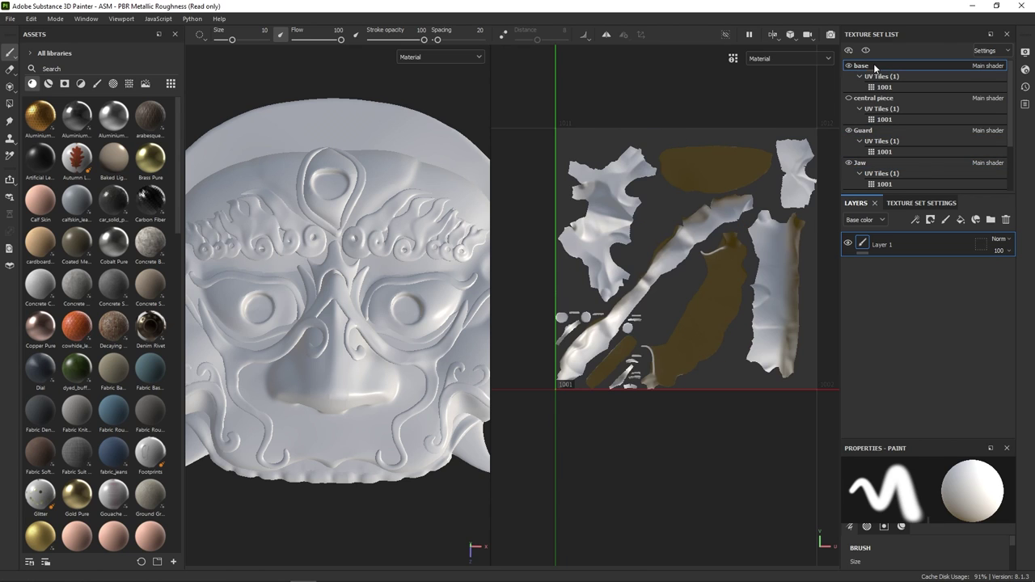
pyautogui.click(772, 39)
pyautogui.click(800, 68)
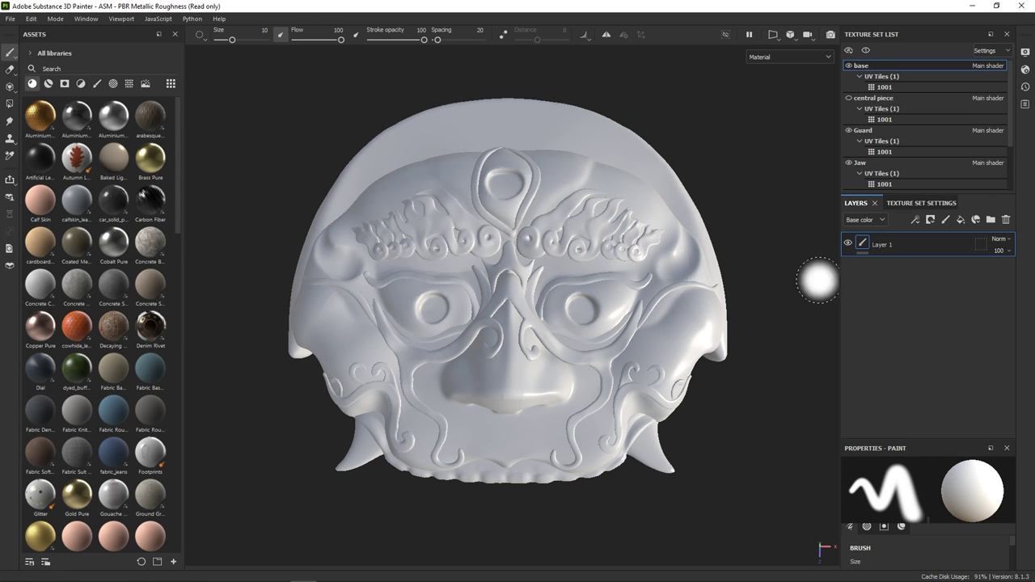
# Open the mesh map baking settings for the base texture set and set the output size to 2048.
pyautogui.click(903, 206)
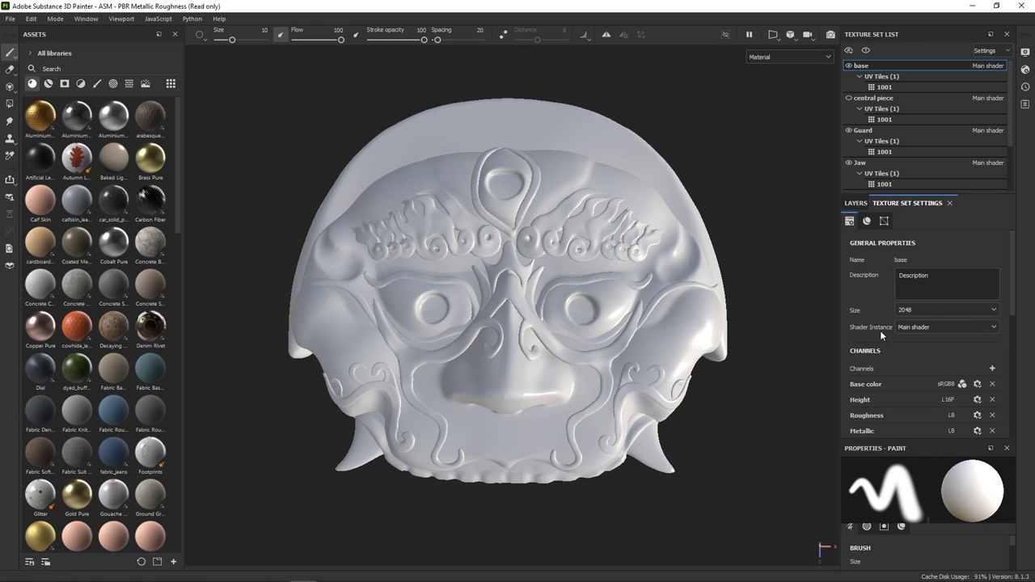
pyautogui.scroll(-5, 876, 339)
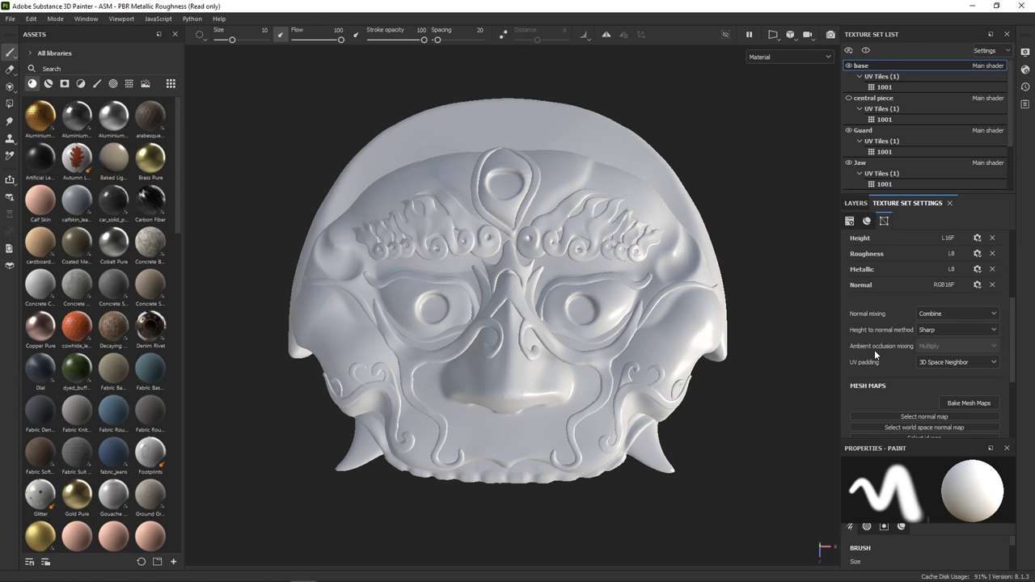
pyautogui.click(985, 403)
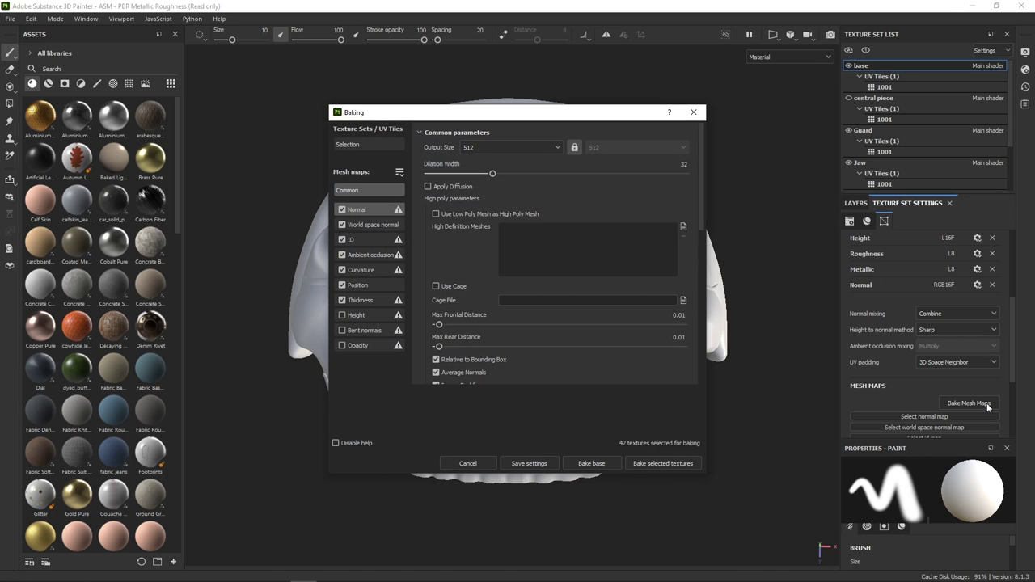
pyautogui.click(493, 147)
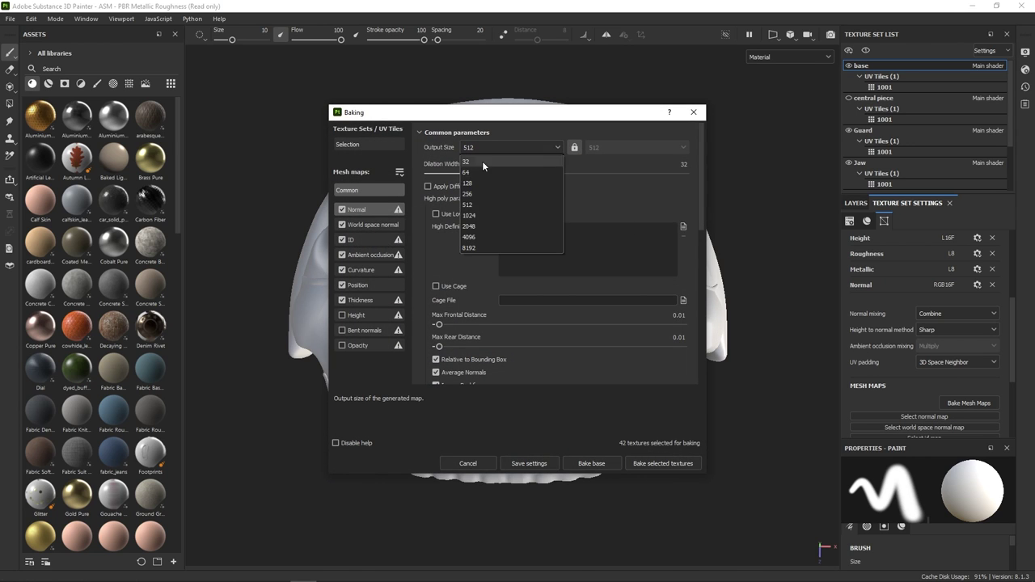
pyautogui.click(467, 226)
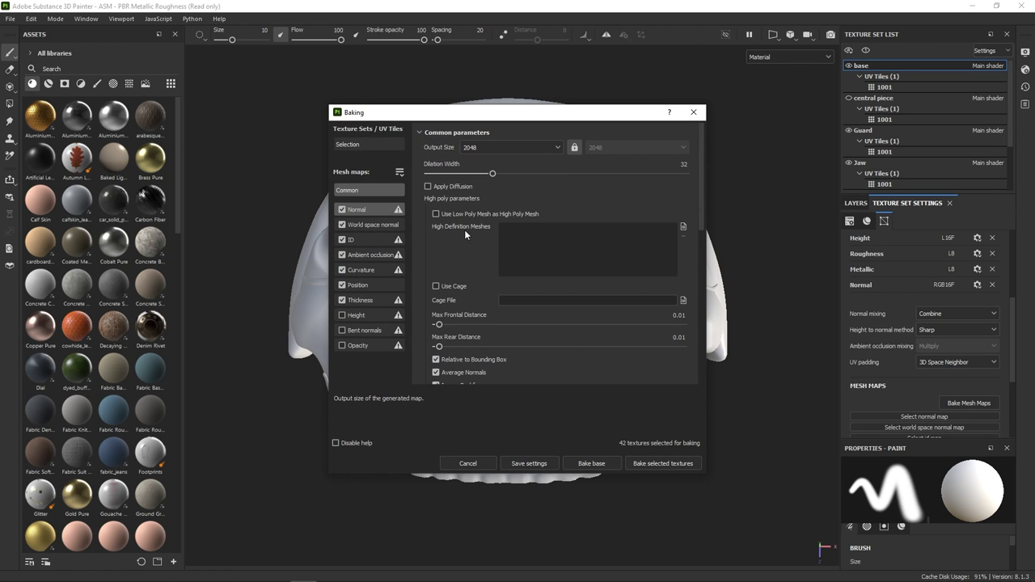
# Exclude the Normal, ID and Thickness maps from baking and bake the selected textures.
pyautogui.click(342, 210)
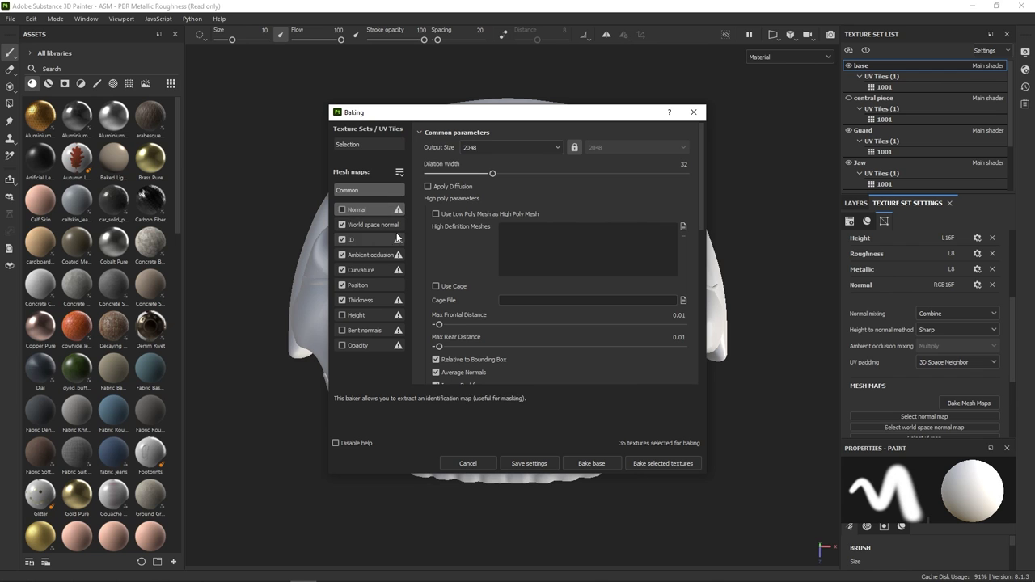
pyautogui.click(342, 240)
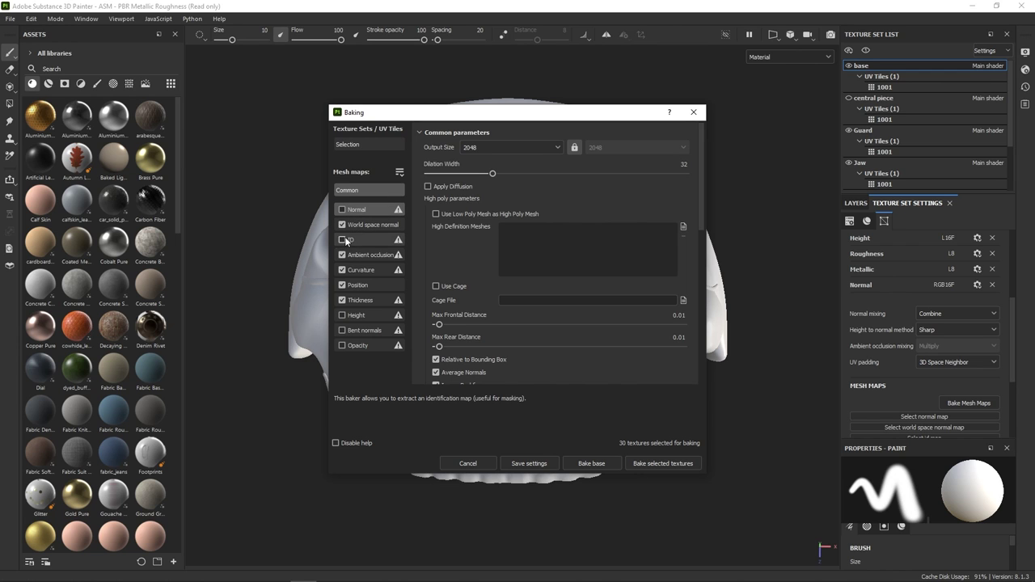
pyautogui.click(342, 300)
pyautogui.click(661, 463)
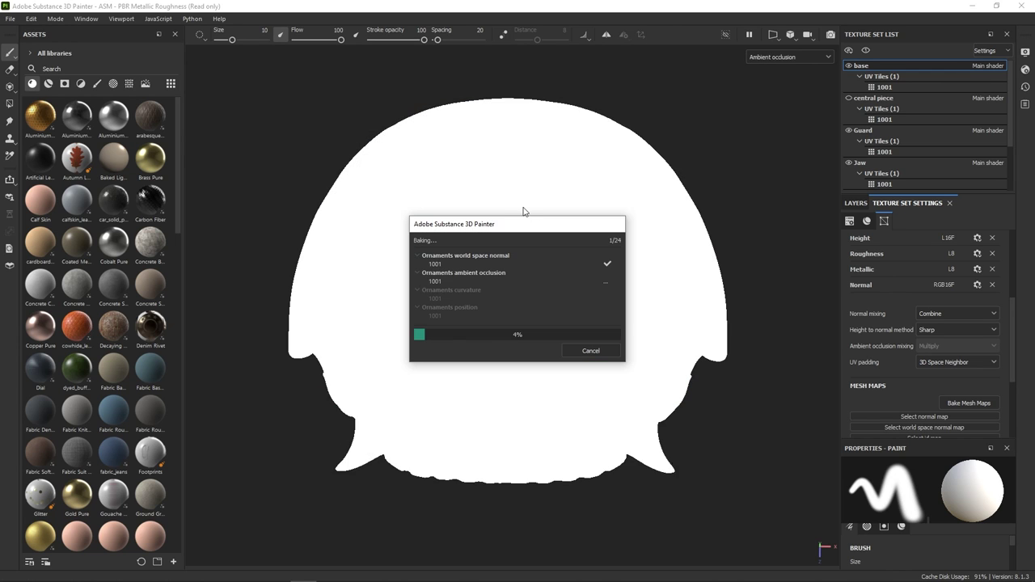
pyautogui.moveTo(507, 226); pyautogui.dragTo(809, 202)
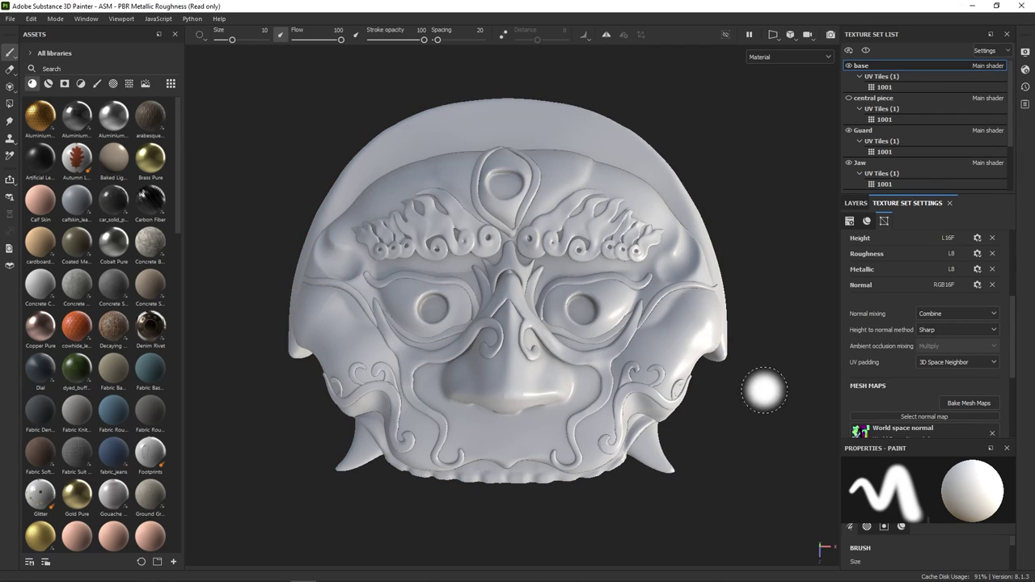
# Cycle through the baked mesh maps on the model and return to the material display.
pyautogui.press('b')
pyautogui.press('b')
pyautogui.press('b')
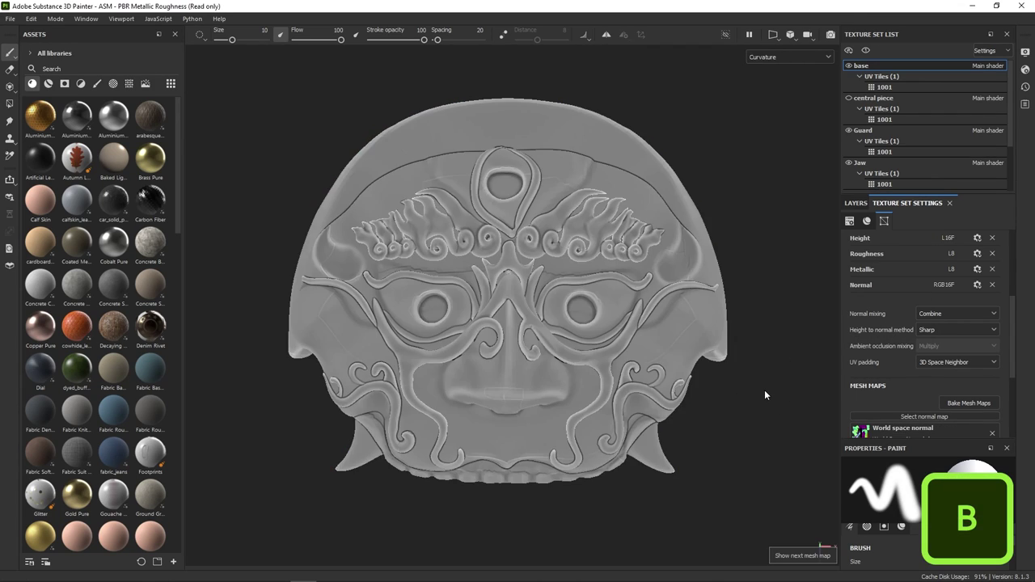
pyautogui.press('m')
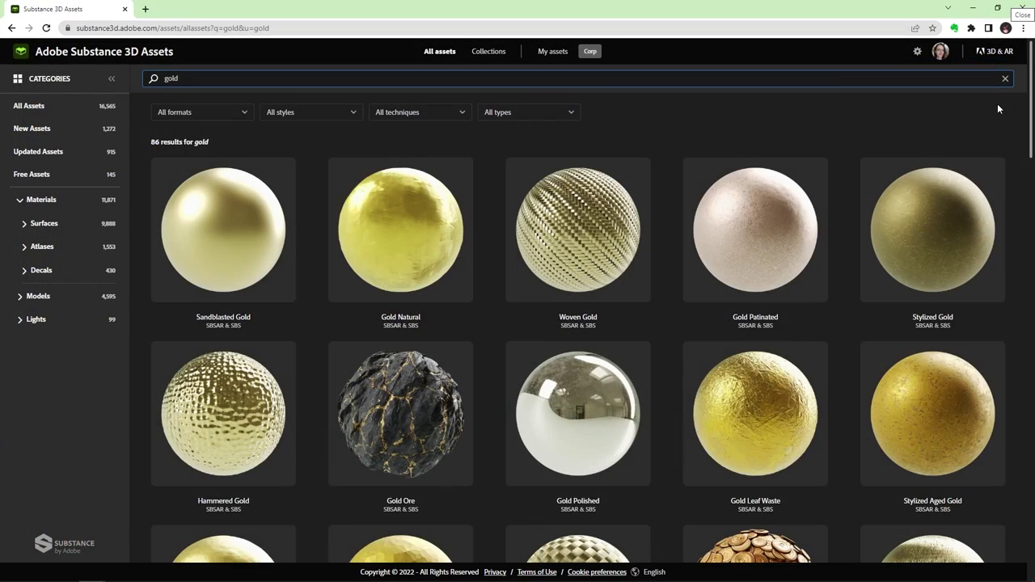
# Switch to the Substance 3D Assets website and browse the search results for gold materials.
pyautogui.scroll(-1, 997, 104)
pyautogui.scroll(-3, 996, 104)
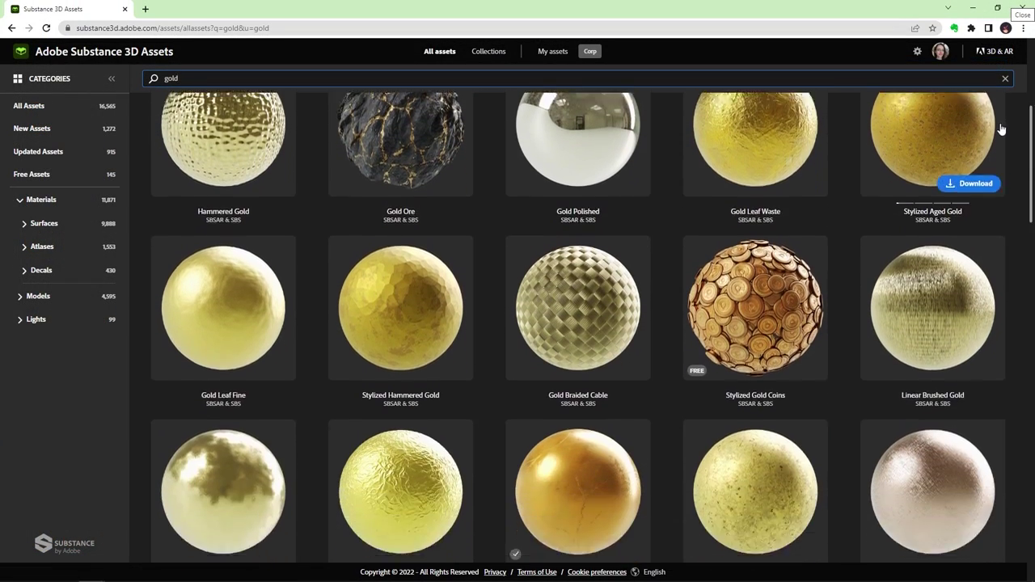
pyautogui.scroll(-3, 1001, 131)
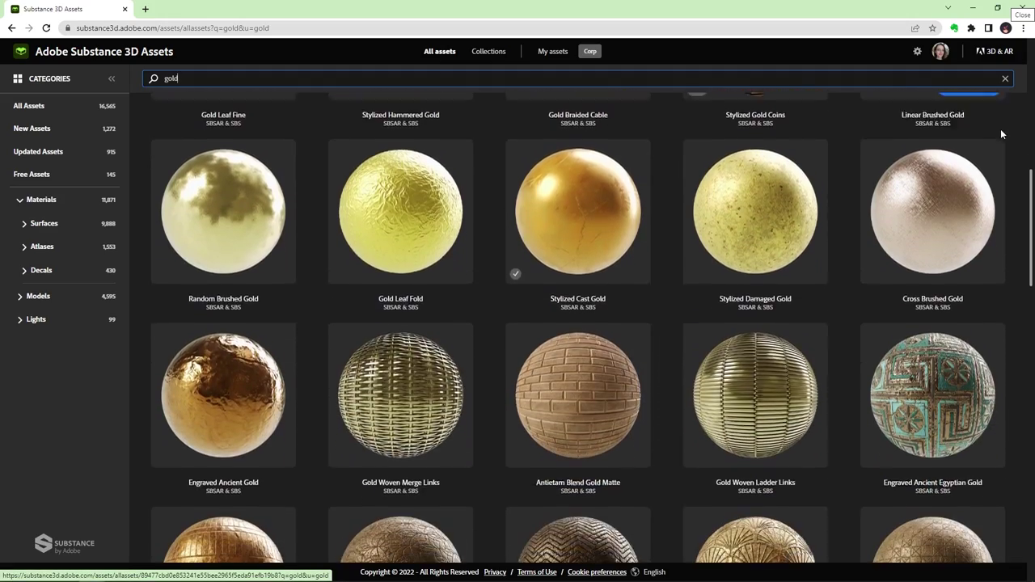
pyautogui.scroll(-5, 1001, 133)
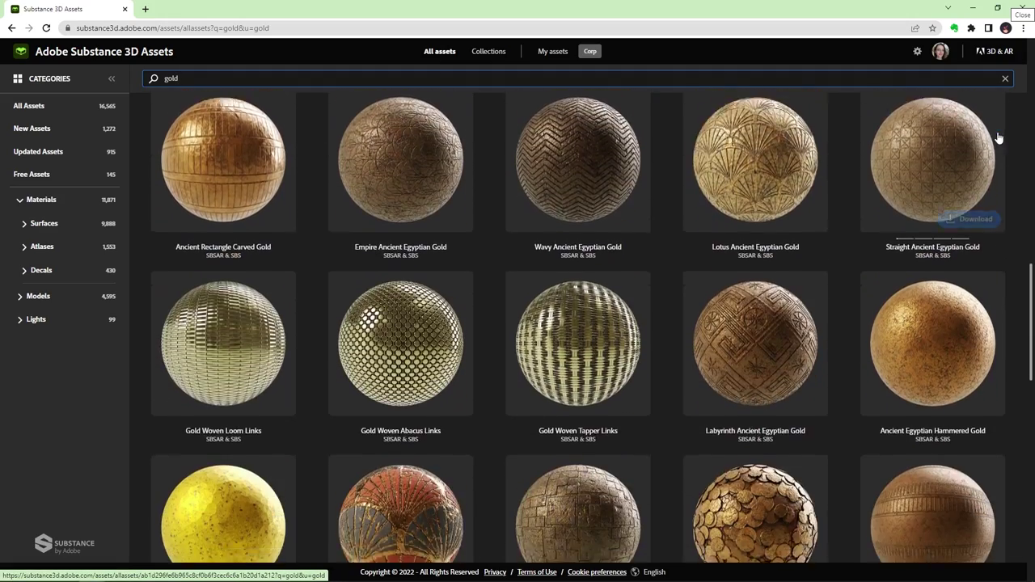
pyautogui.scroll(-4, 998, 139)
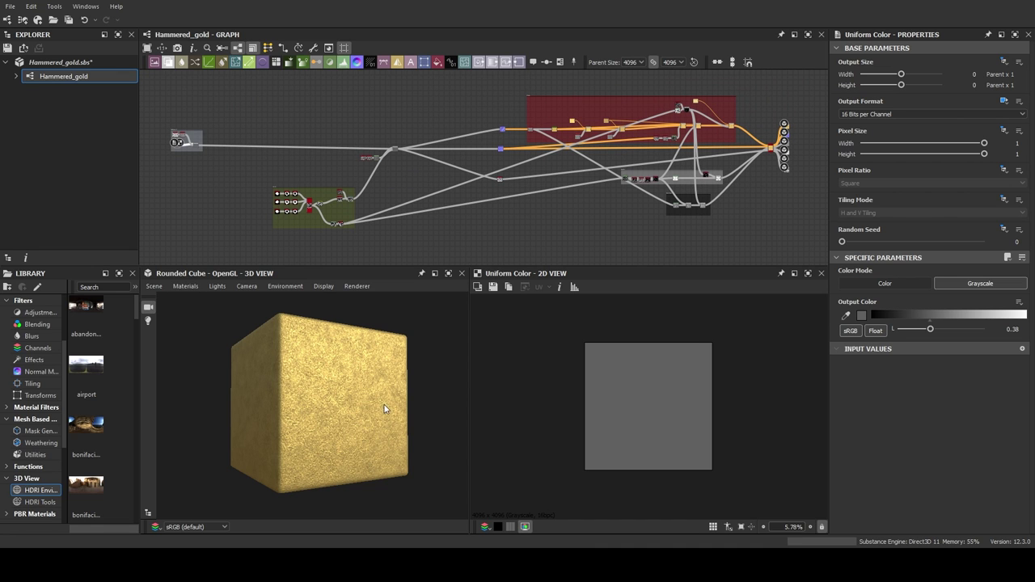
# Switch to Substance 3D Designer and examine the hammered gold surface on the rounded cube up close.
pyautogui.moveTo(384, 407); pyautogui.dragTo(323, 399)
pyautogui.scroll(10, 323, 400)
pyautogui.scroll(-3, 304, 407)
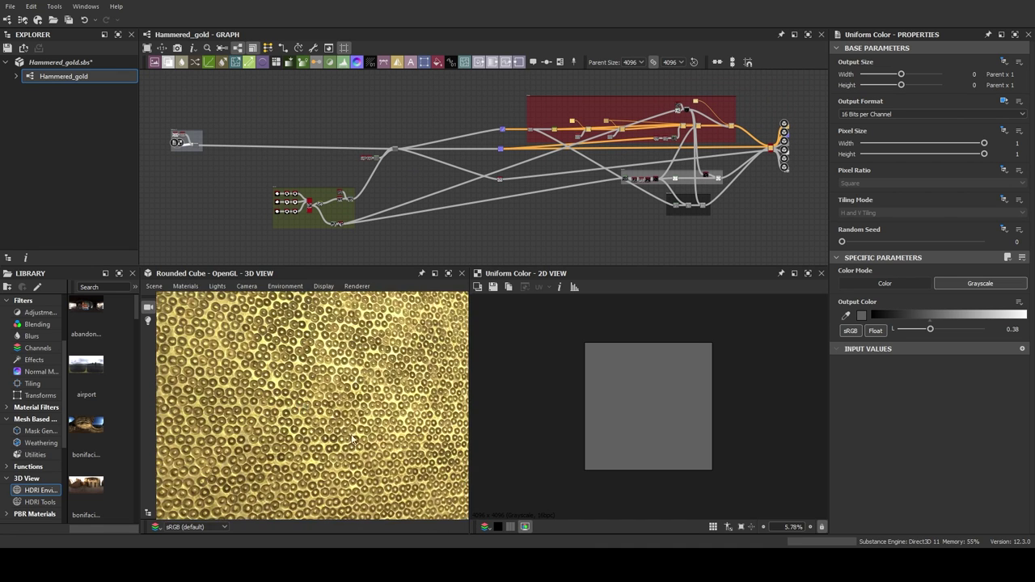
pyautogui.scroll(-5, 353, 440)
# Inspect the Blend, Uniform Color and Highpass Grayscale nodes in the background frame of the Hammered_gold graph.
pyautogui.click(339, 222)
pyautogui.scroll(4, 369, 224)
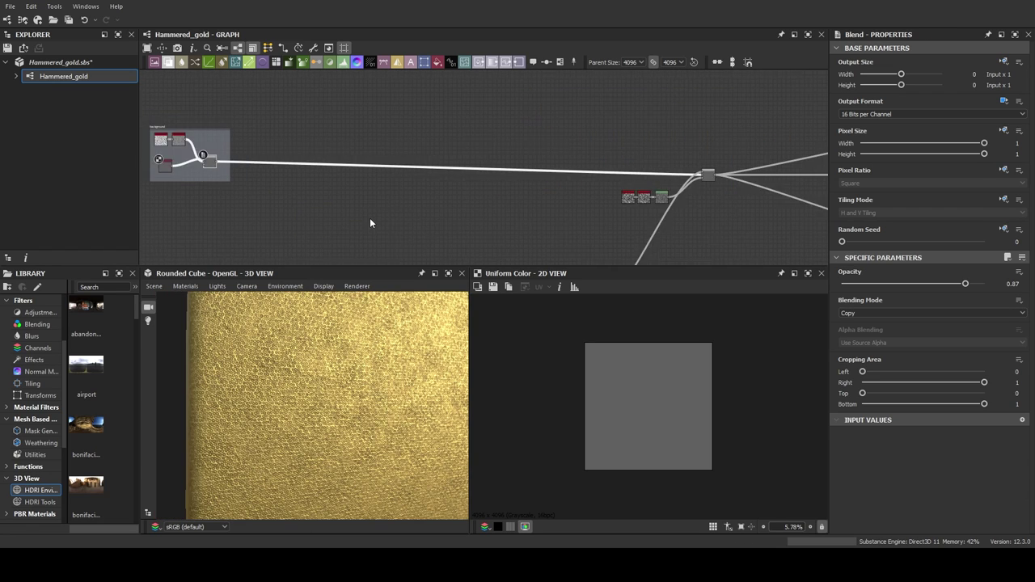
pyautogui.moveTo(369, 223); pyautogui.dragTo(564, 204, button='middle')
pyautogui.scroll(2, 419, 122)
pyautogui.scroll(3, 457, 180)
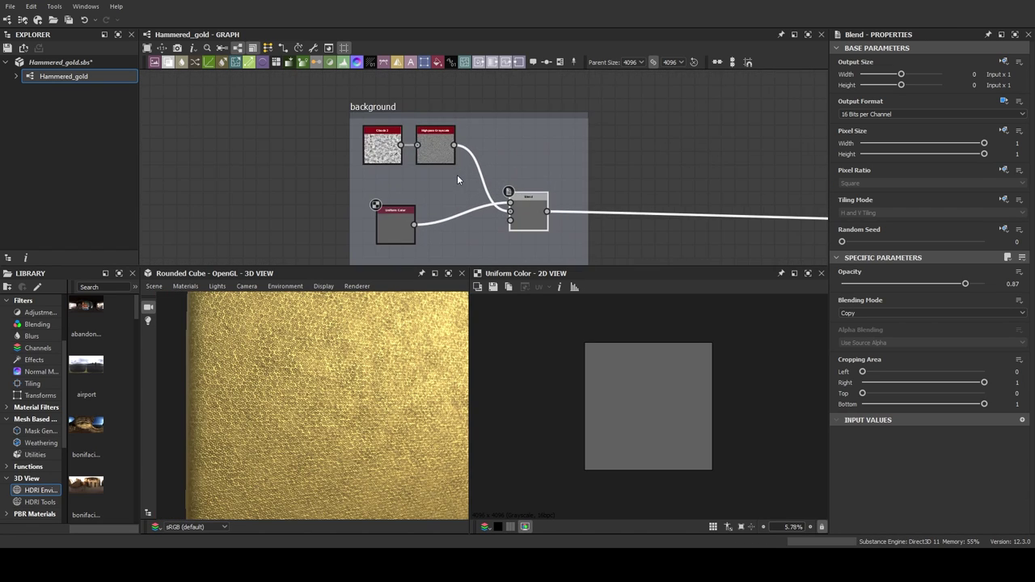
pyautogui.moveTo(457, 179); pyautogui.dragTo(379, 153, button='middle')
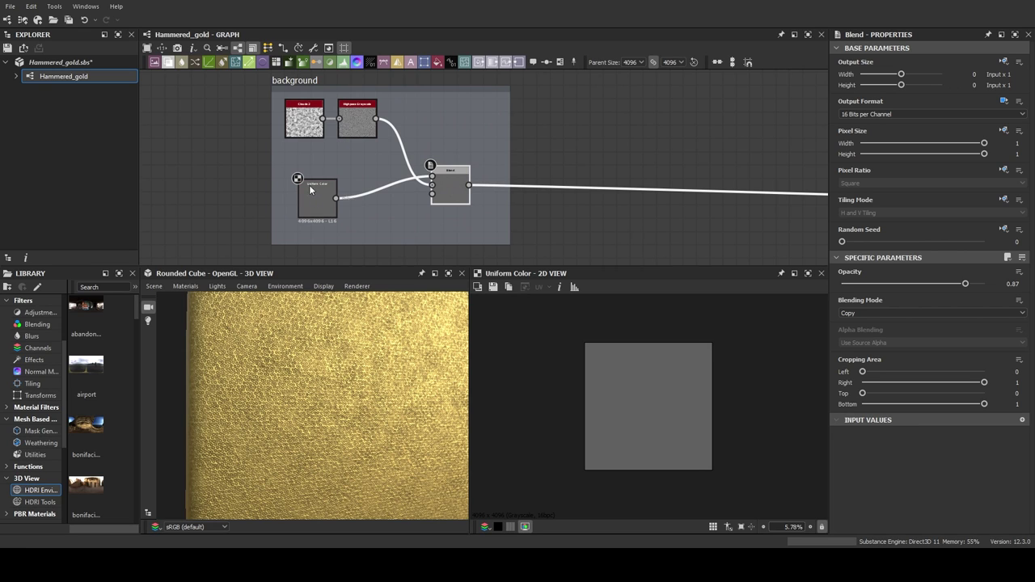
pyautogui.moveTo(312, 194); pyautogui.dragTo(307, 195)
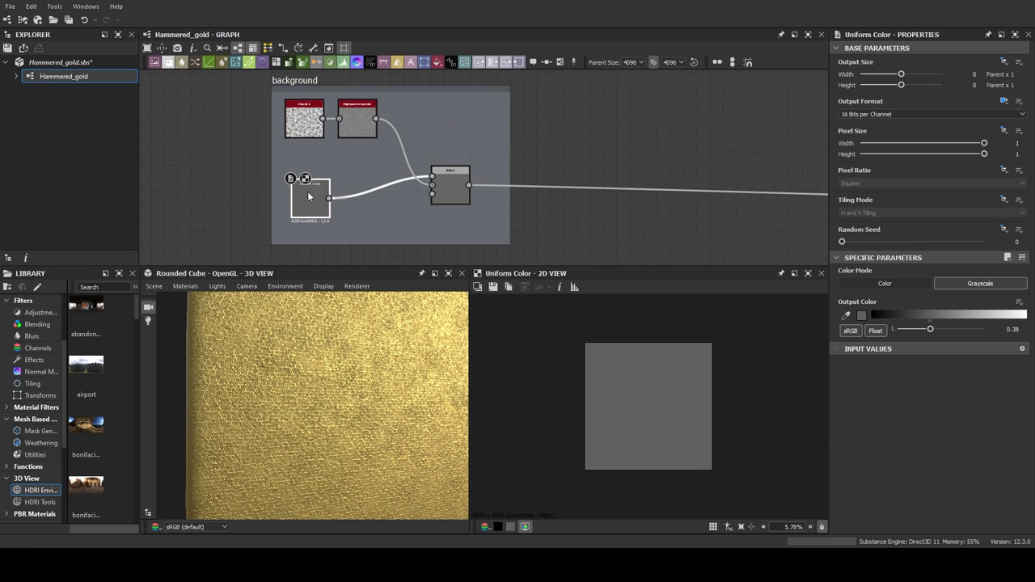
pyautogui.click(358, 136)
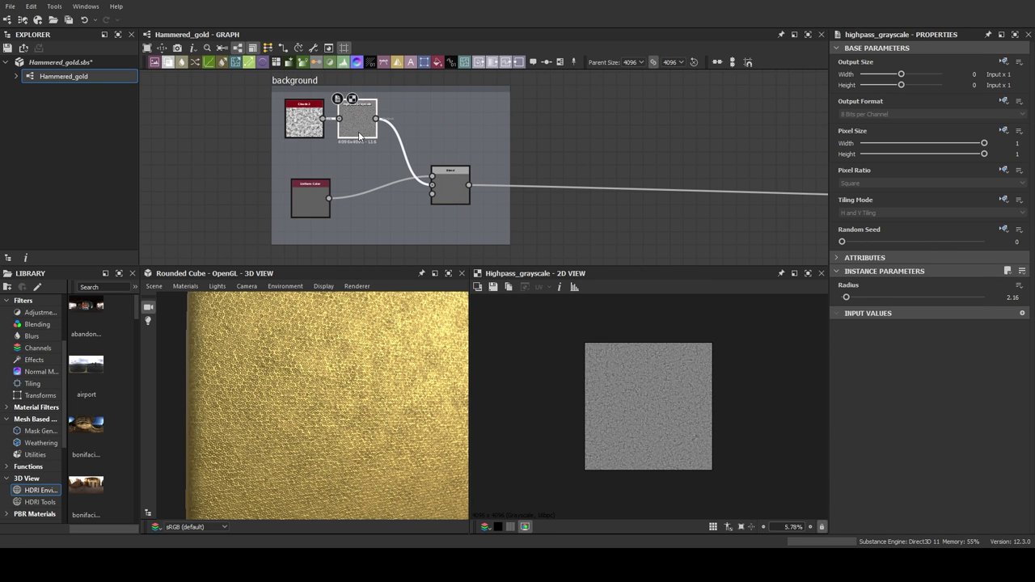
# Examine the background frame's Highpass Grayscale and Blend outputs up close, and bring the nodes of the pattern frame into view.
pyautogui.scroll(5, 627, 370)
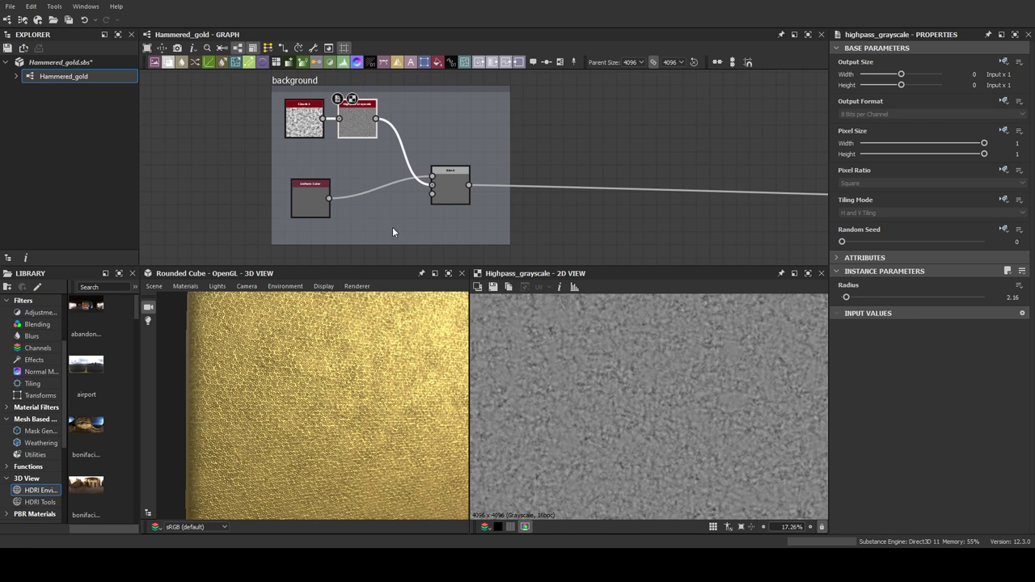
pyautogui.click(451, 192)
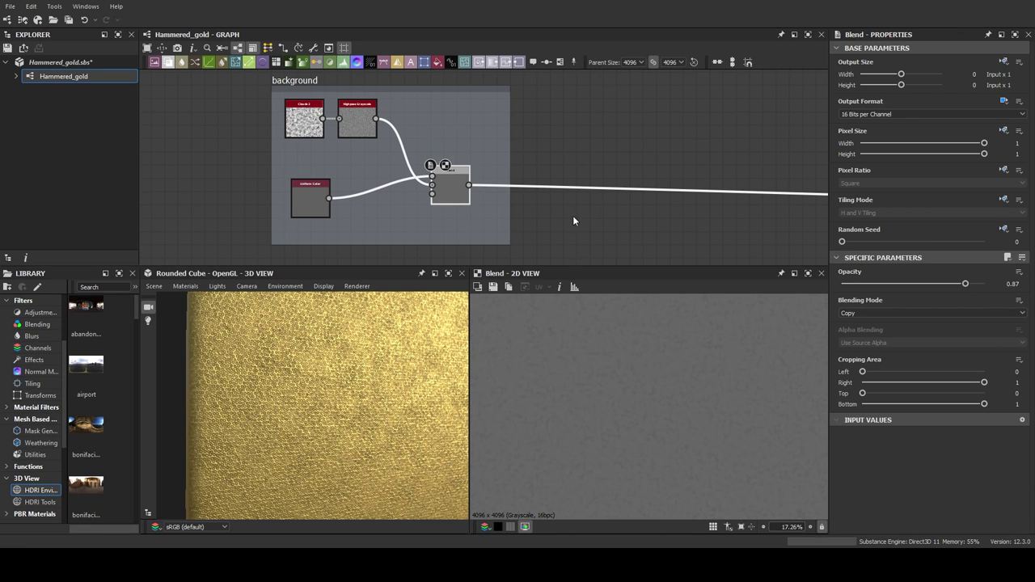
pyautogui.scroll(-2, 570, 196)
pyautogui.moveTo(570, 195); pyautogui.dragTo(554, 173, button='middle')
pyautogui.moveTo(584, 235); pyautogui.dragTo(487, 123, button='middle')
pyautogui.scroll(-3, 488, 122)
pyautogui.moveTo(546, 189); pyautogui.dragTo(295, 105, button='middle')
pyautogui.moveTo(412, 201)
pyautogui.mouseDown(button='middle')
pyautogui.moveTo(439, 166)
pyautogui.moveTo(423, 207)
pyautogui.mouseUp(button='middle')
pyautogui.scroll(3, 382, 413)
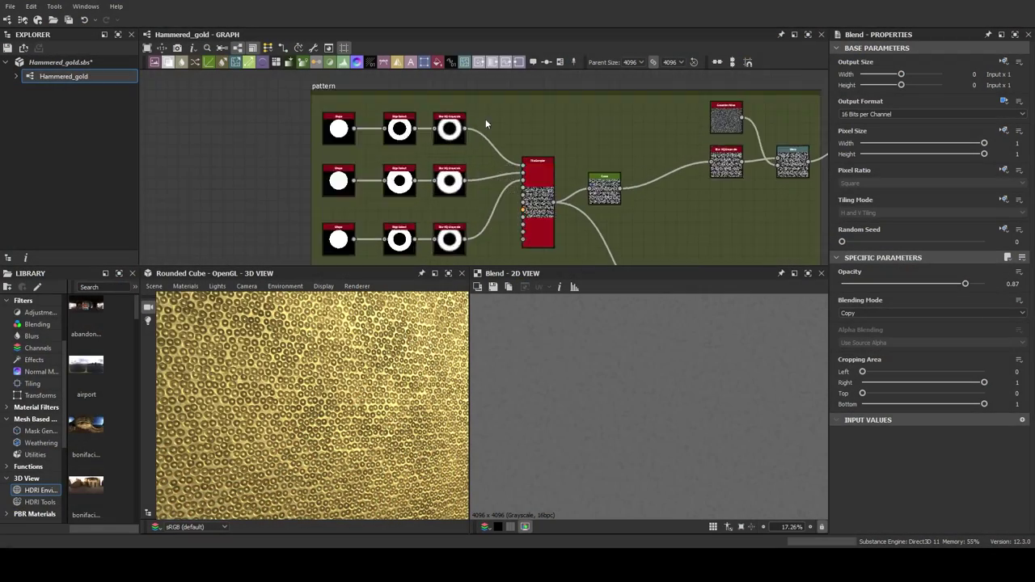
pyautogui.moveTo(482, 116); pyautogui.dragTo(475, 91, button='middle')
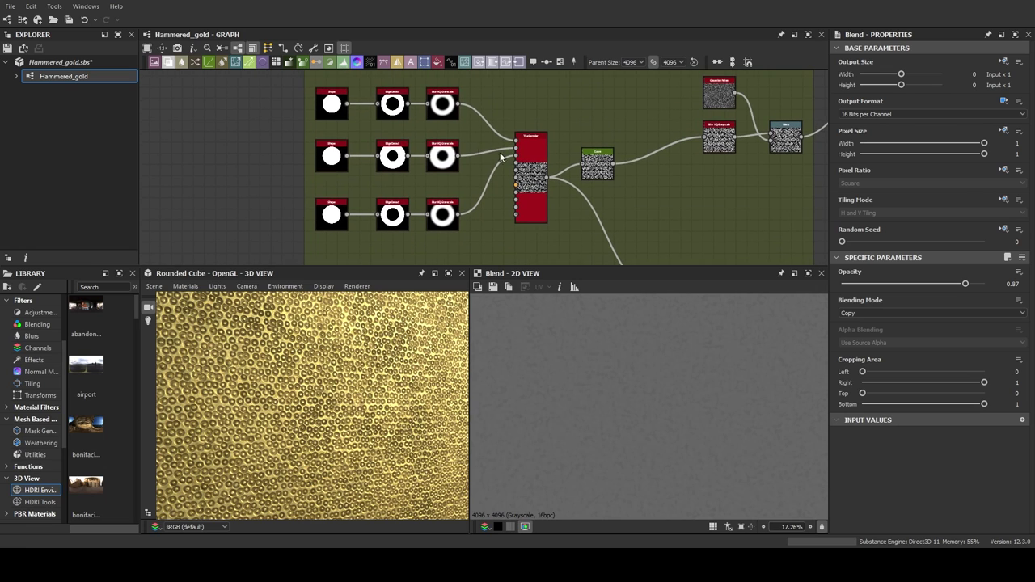
# Preview the pattern frame's three Blur HQ Grayscale ring shapes and examine the Tile Sampler's ring pattern up close.
pyautogui.doubleClick(442, 111)
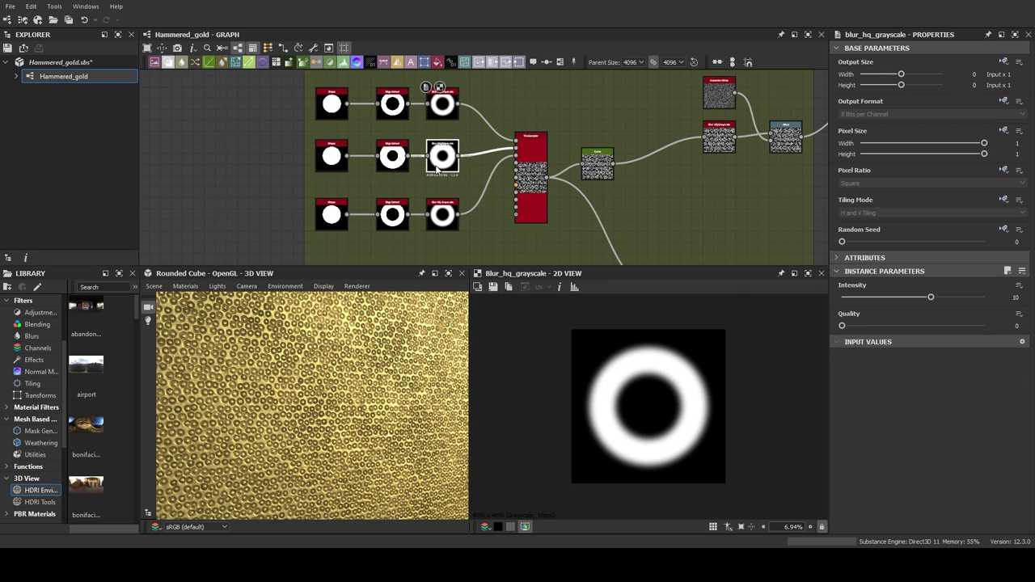
pyautogui.doubleClick(442, 156)
pyautogui.doubleClick(443, 214)
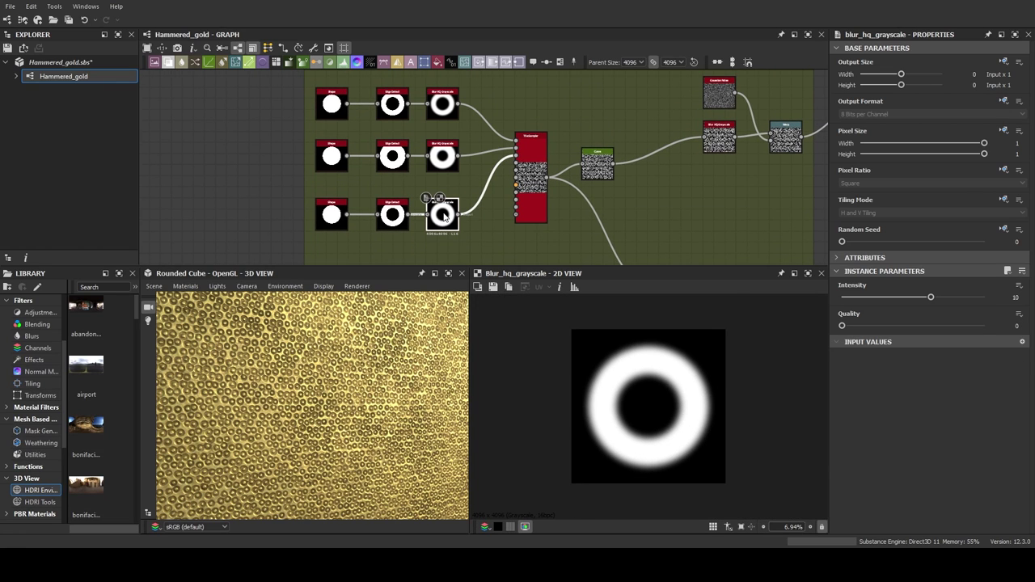
pyautogui.doubleClick(539, 197)
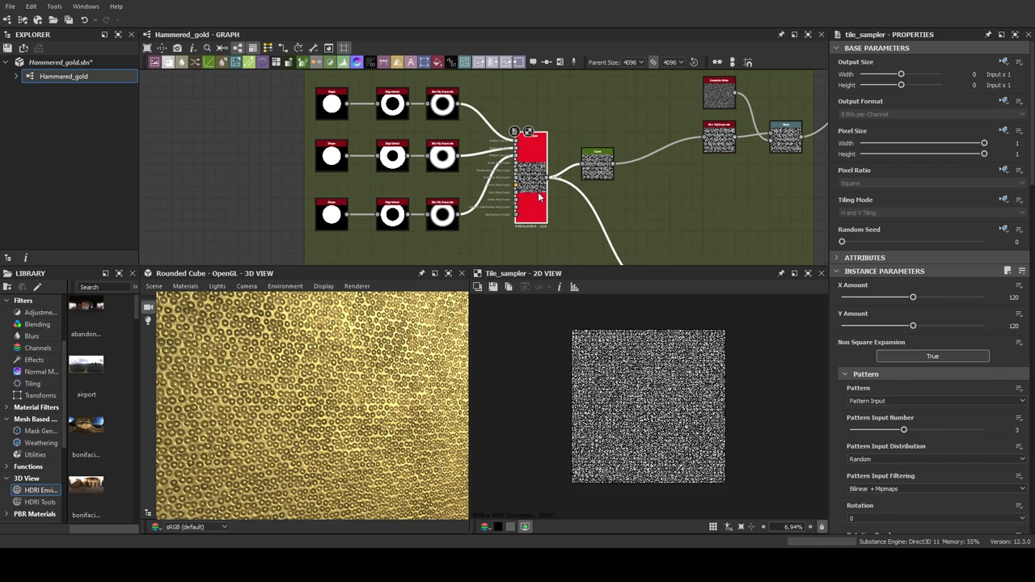
pyautogui.scroll(10, 639, 380)
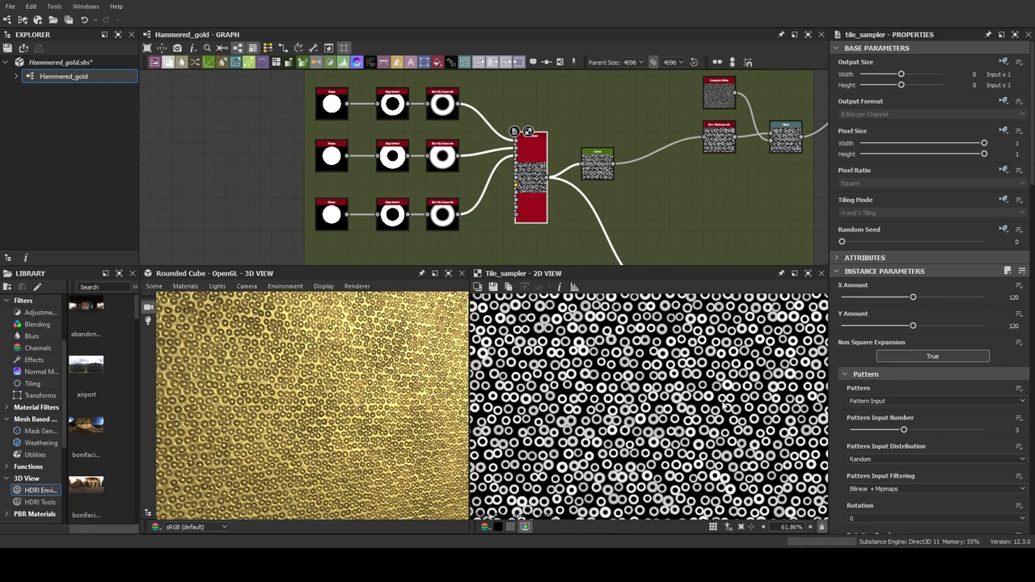
# Preview the Curve and Warp nodes of the pattern frame, shifting the Blur HQ Grayscale node between them slightly.
pyautogui.doubleClick(596, 178)
pyautogui.scroll(5, 590, 366)
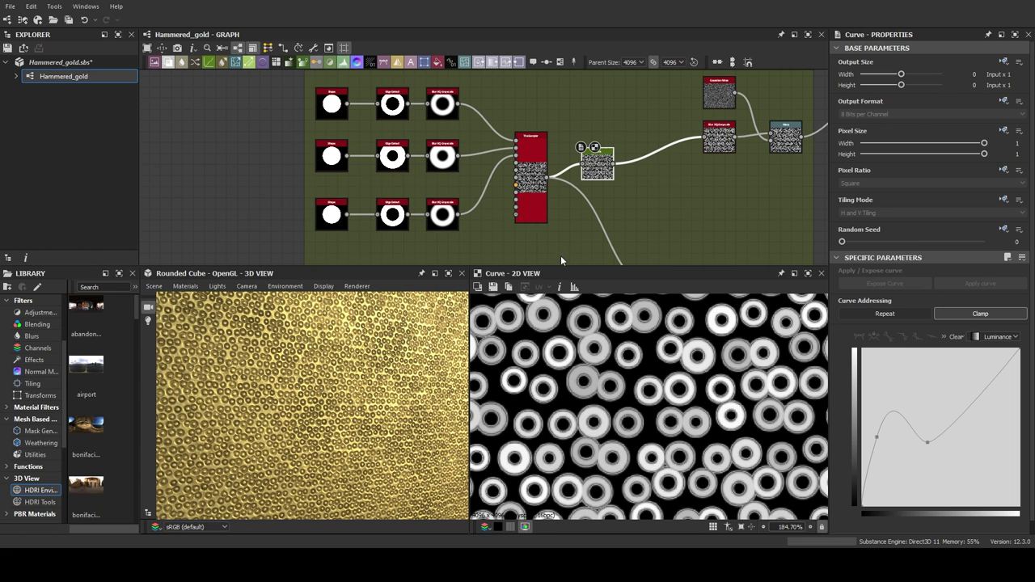
pyautogui.moveTo(723, 136); pyautogui.dragTo(702, 145)
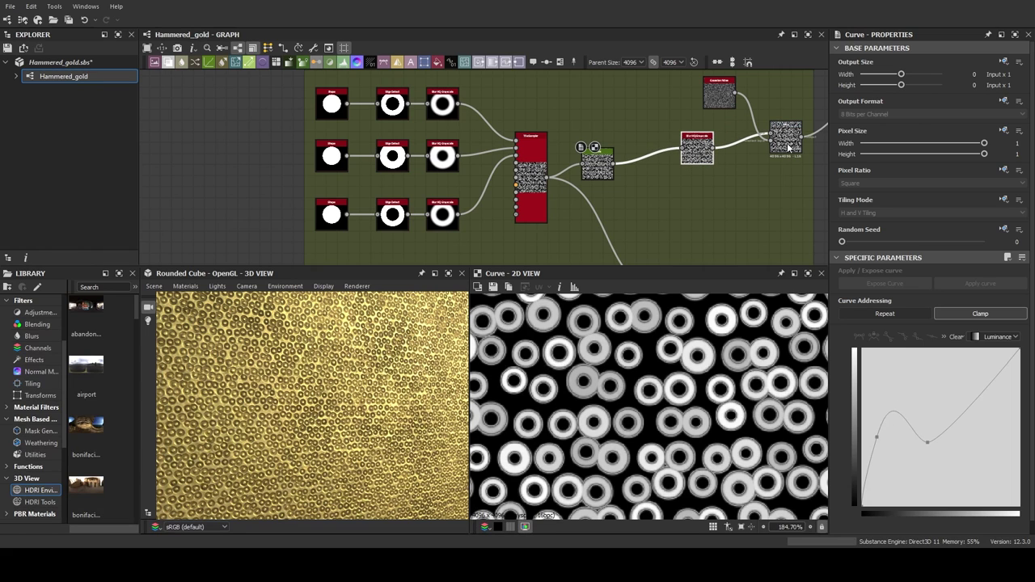
pyautogui.doubleClick(788, 147)
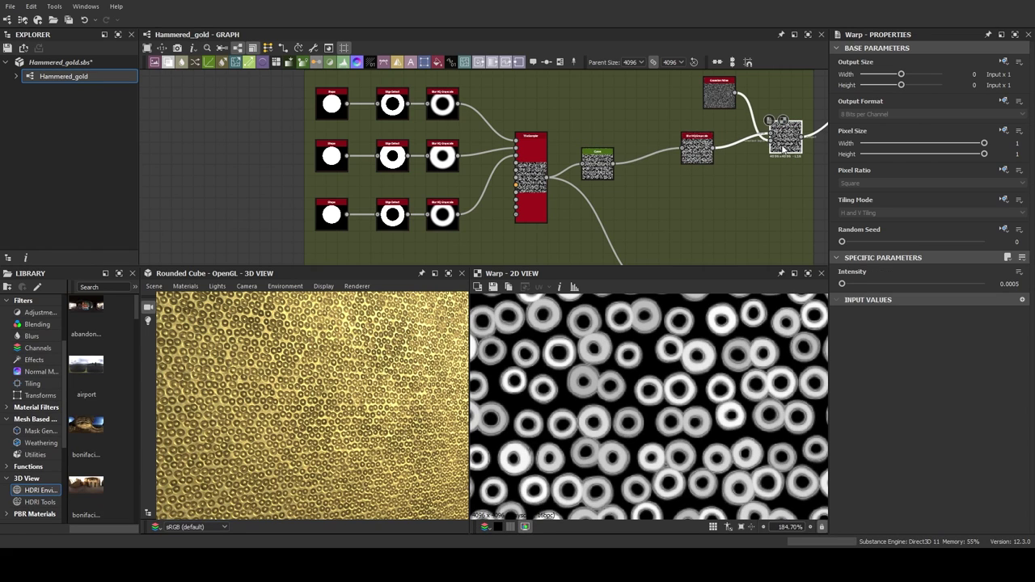
# Inspect the Subtract Blend node that combines the background with the pattern, viewing its output and the rounded cube from farther away.
pyautogui.scroll(-3, 782, 148)
pyautogui.scroll(5, 614, 185)
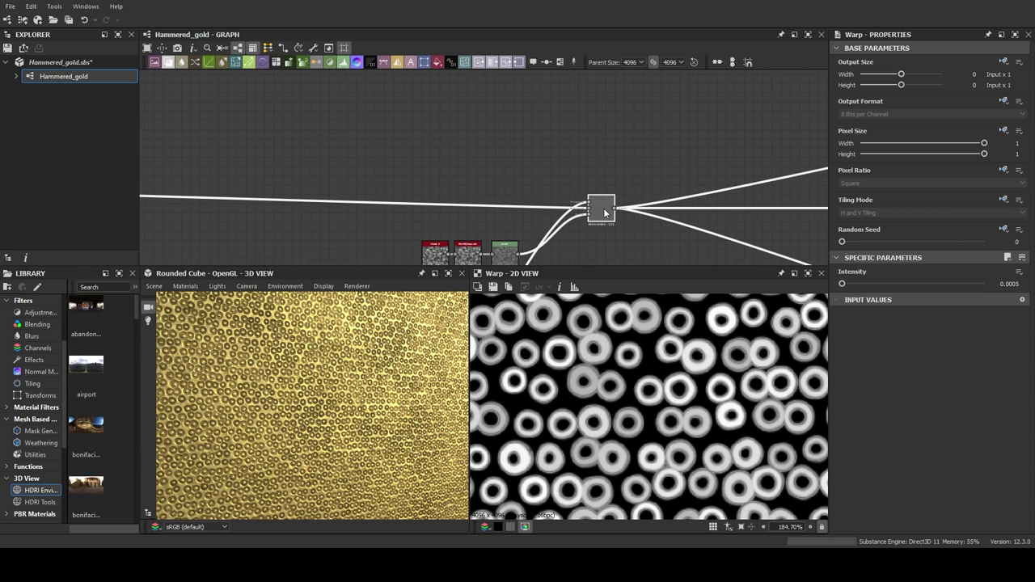
pyautogui.doubleClick(604, 212)
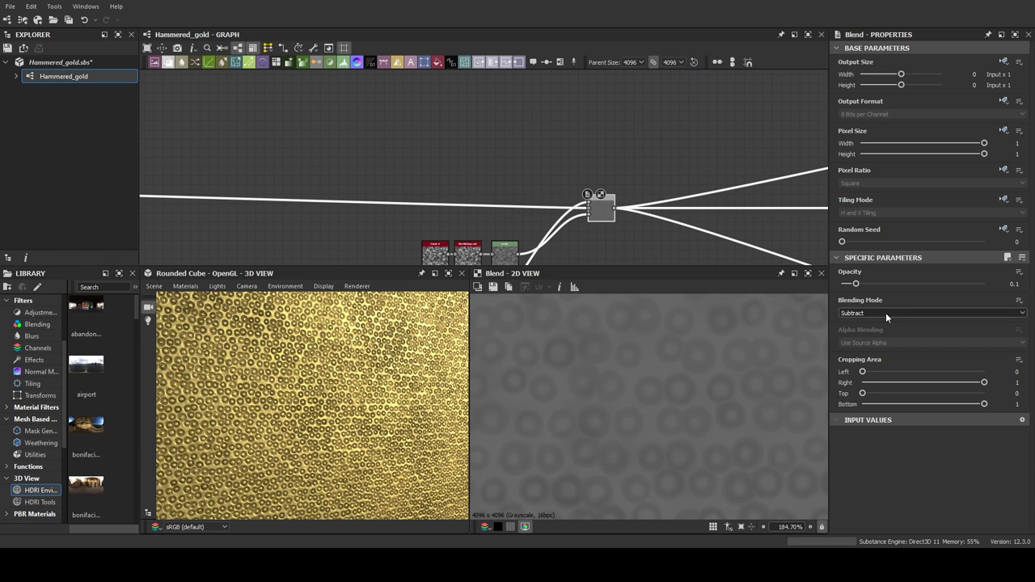
pyautogui.scroll(-10, 598, 397)
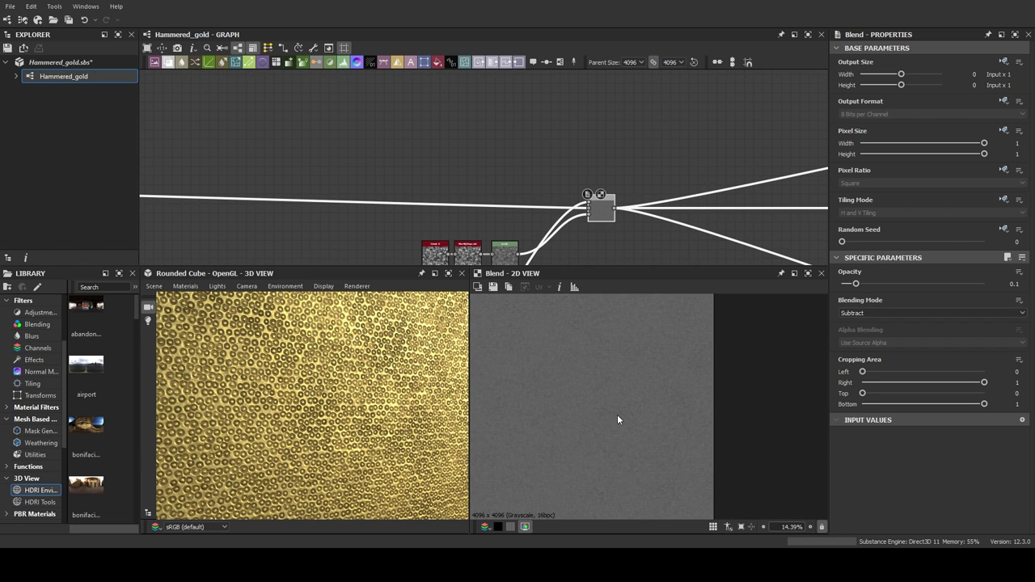
pyautogui.scroll(-3, 354, 415)
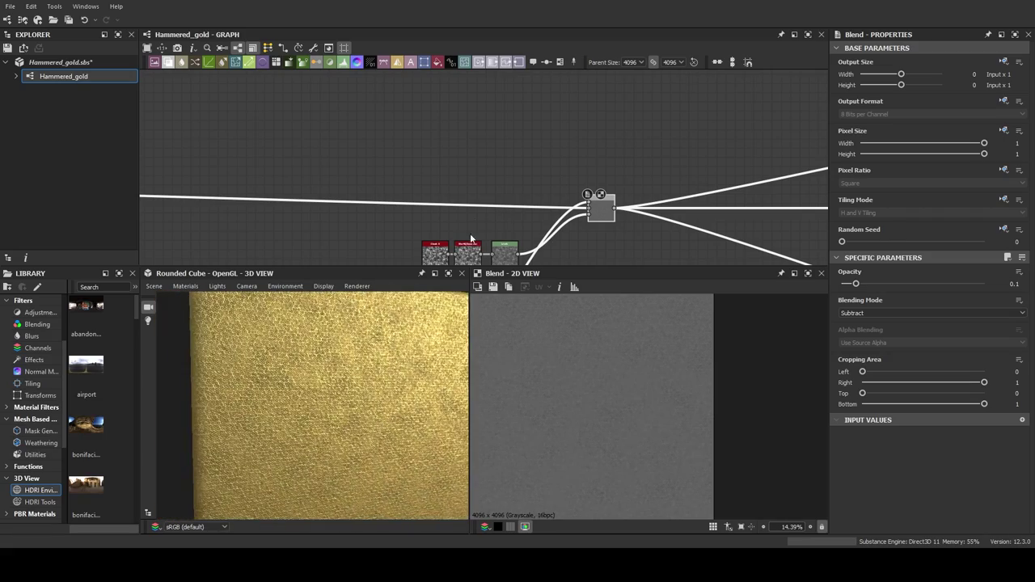
# Select the Hammered_gold.sbs package and publish it.
pyautogui.moveTo(475, 227); pyautogui.dragTo(501, 115, button='middle')
pyautogui.scroll(-2, 600, 213)
pyautogui.moveTo(383, 422); pyautogui.dragTo(409, 419)
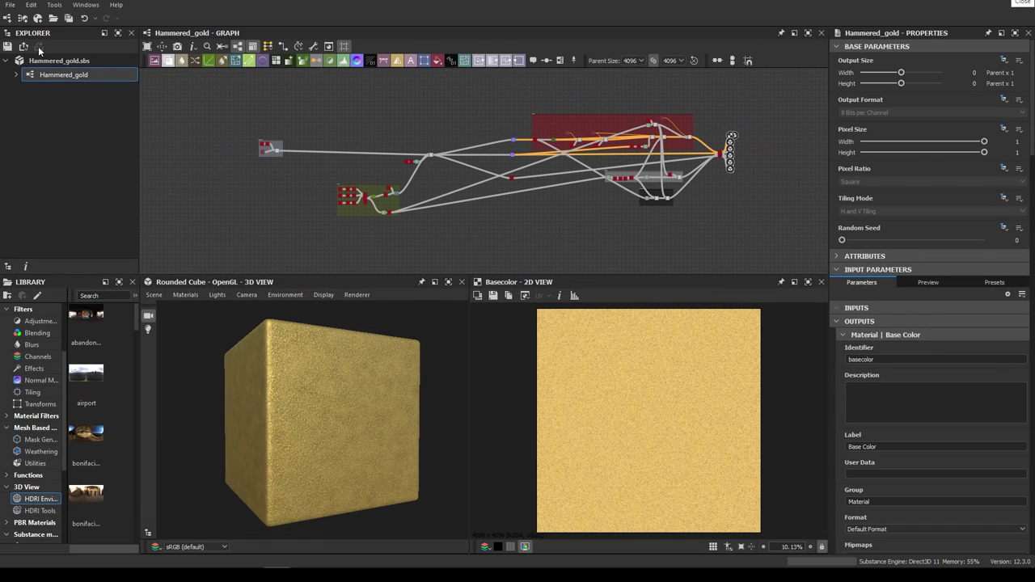
pyautogui.click(36, 62)
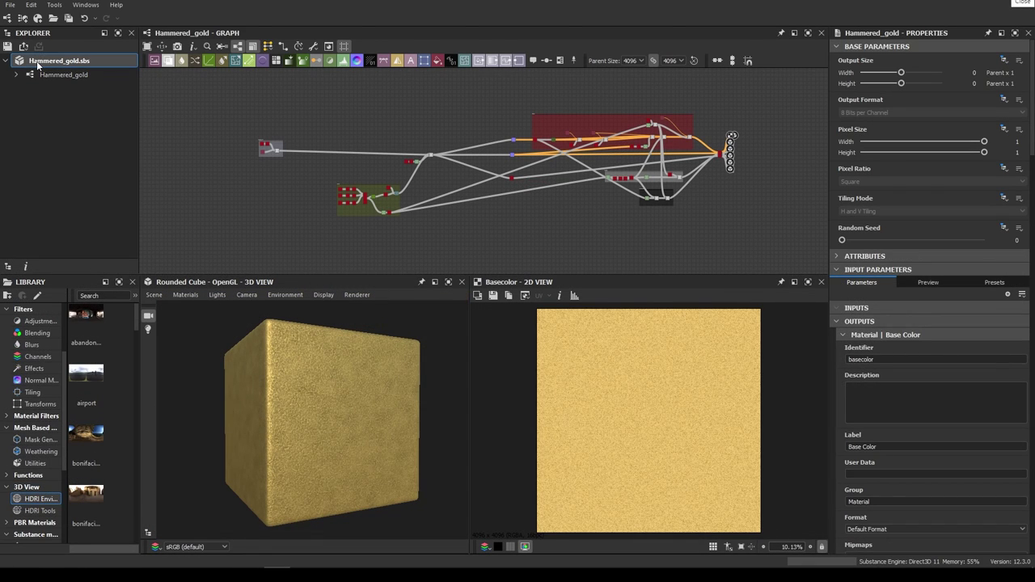
pyautogui.click(23, 47)
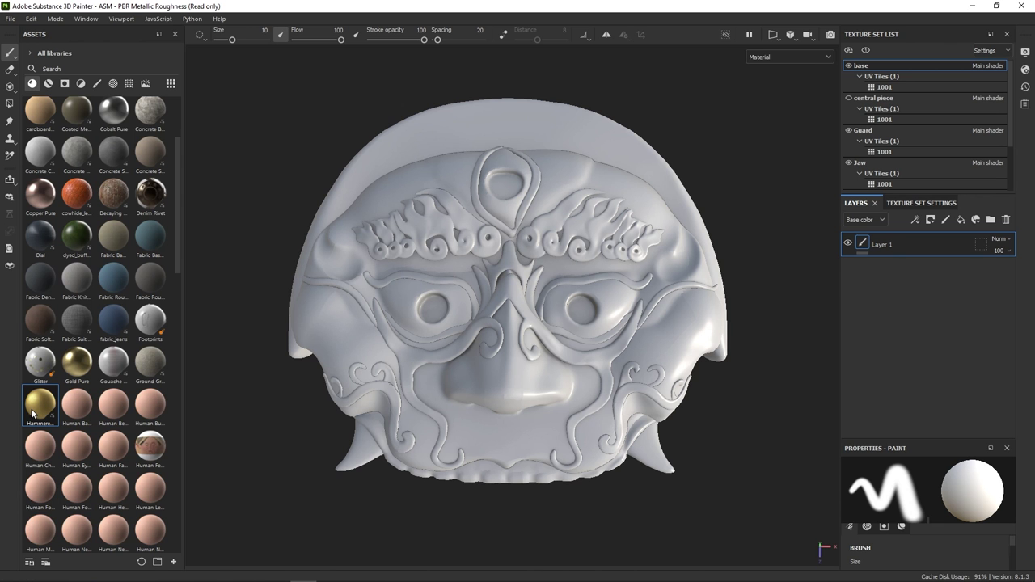
# Switch to Substance 3D Painter and apply the Hammered_gold material to the base of the mask model.
pyautogui.moveTo(33, 413); pyautogui.dragTo(512, 374)
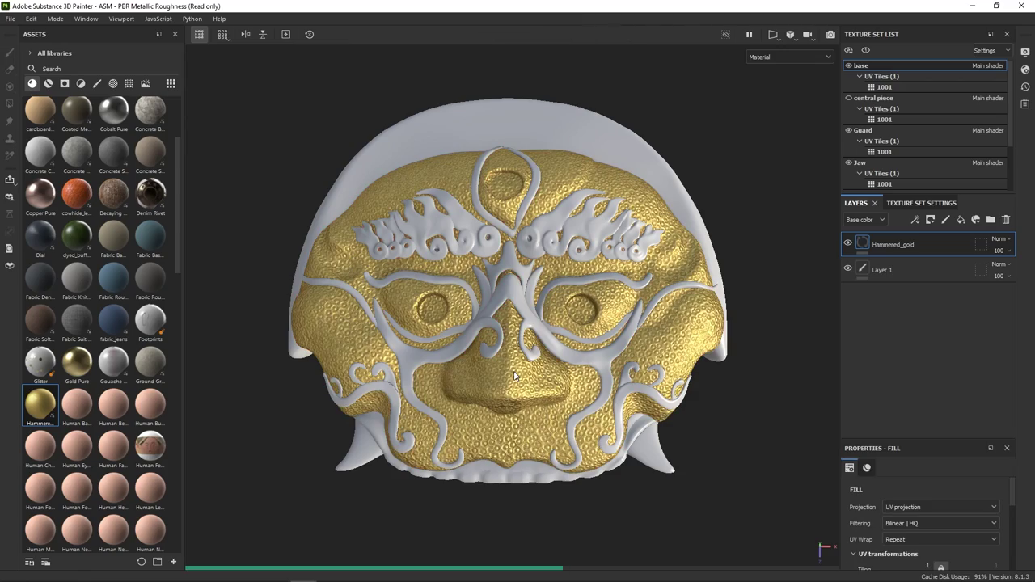
pyautogui.scroll(3, 516, 393)
pyautogui.scroll(3, 517, 394)
pyautogui.moveTo(525, 382)
pyautogui.keyDown('shift'); pyautogui.mouseDown(button='right')
pyautogui.moveTo(582, 356)
pyautogui.moveTo(619, 518)
pyautogui.mouseUp(button='right'); pyautogui.keyUp('shift')
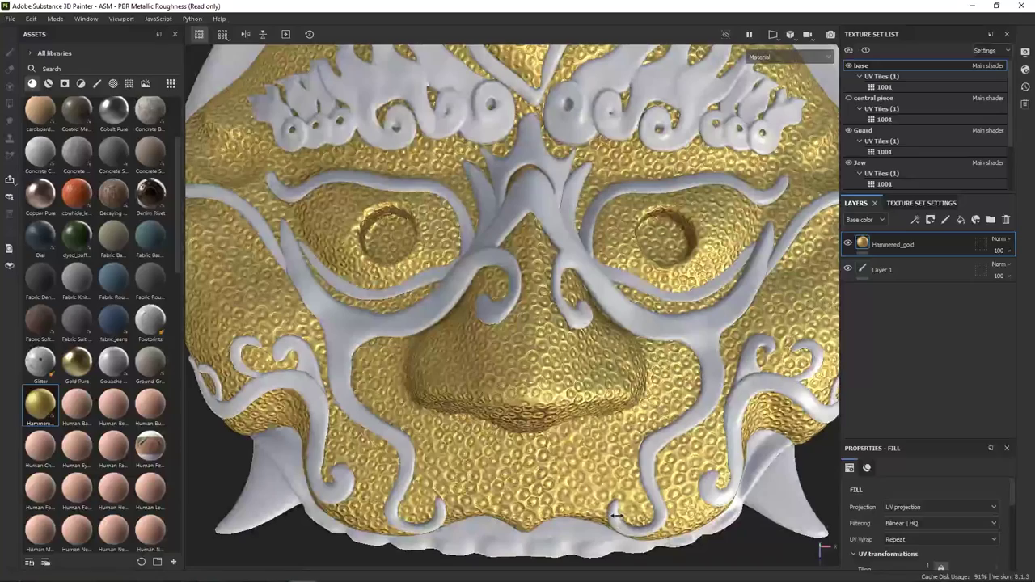
# Add a color-only fill layer above Hammered_gold and set its base color to red.
pyautogui.click(960, 219)
pyautogui.scroll(-3, 929, 550)
pyautogui.click(889, 530)
pyautogui.scroll(-1, 889, 536)
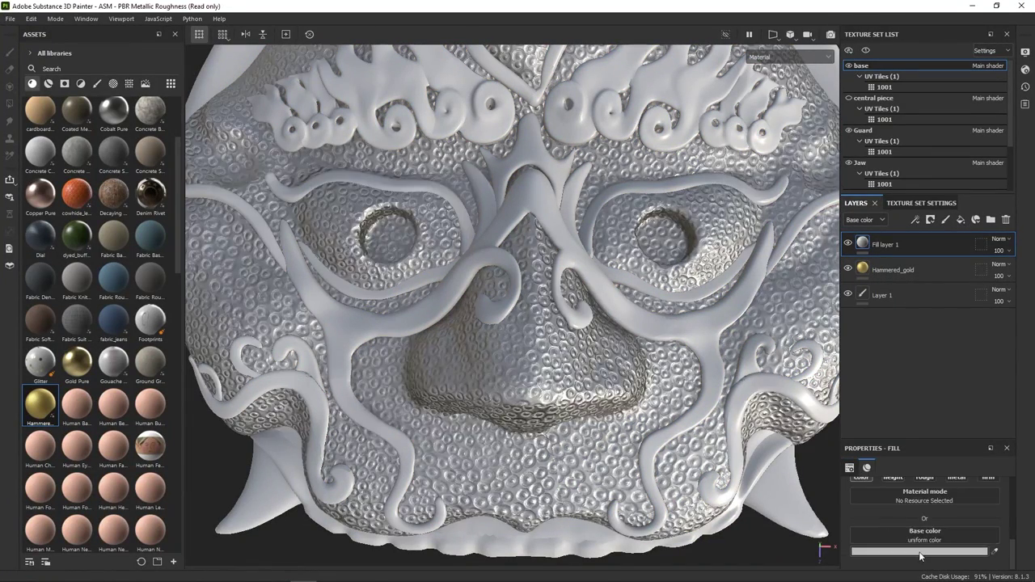
pyautogui.click(919, 551)
pyautogui.click(855, 416)
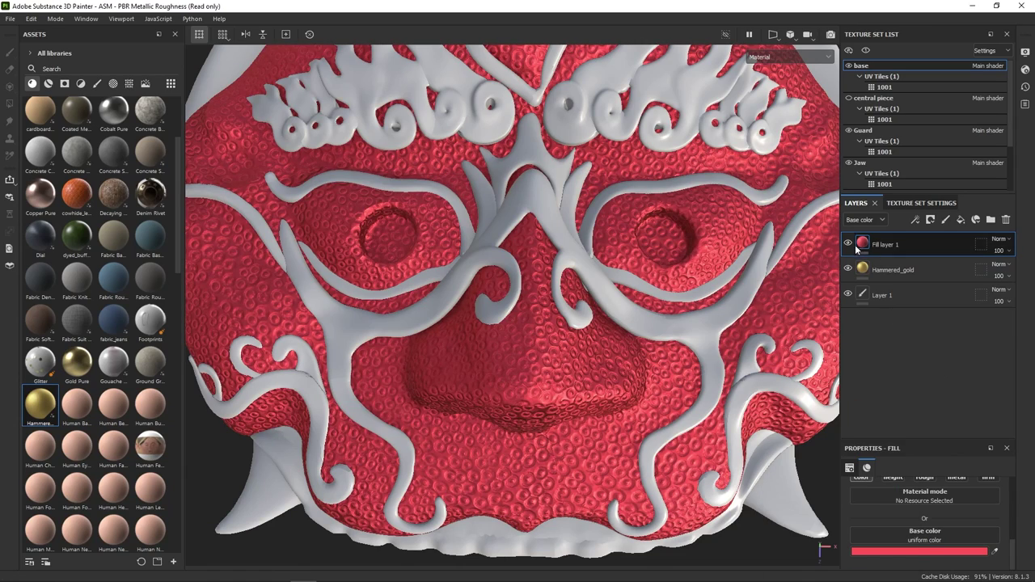
# Give the red fill layer a mask with a UV Border Distance generator.
pyautogui.rightClick(880, 244)
pyautogui.click(889, 21)
pyautogui.rightClick(880, 245)
pyautogui.click(933, 389)
pyautogui.click(954, 500)
pyautogui.click(980, 470)
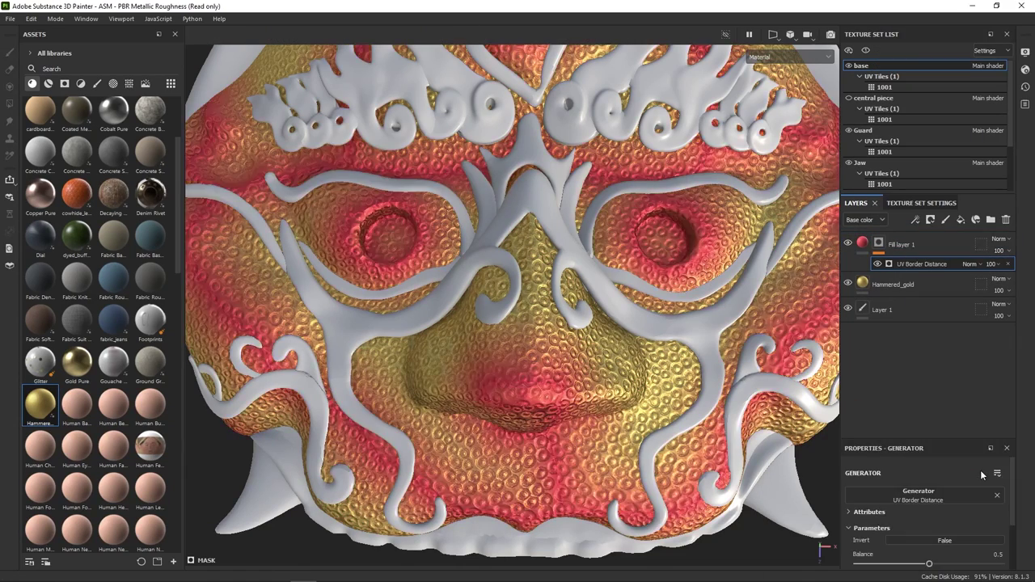
# Set the UV Border Distance generator's distance to 0.01 and view the seams across the whole face.
pyautogui.scroll(-3, 980, 485)
pyautogui.moveTo(859, 557); pyautogui.dragTo(858, 558)
pyautogui.scroll(-5, 630, 463)
pyautogui.keyDown('alt'); pyautogui.moveTo(615, 471); pyautogui.dragTo(602, 483); pyautogui.keyUp('alt')
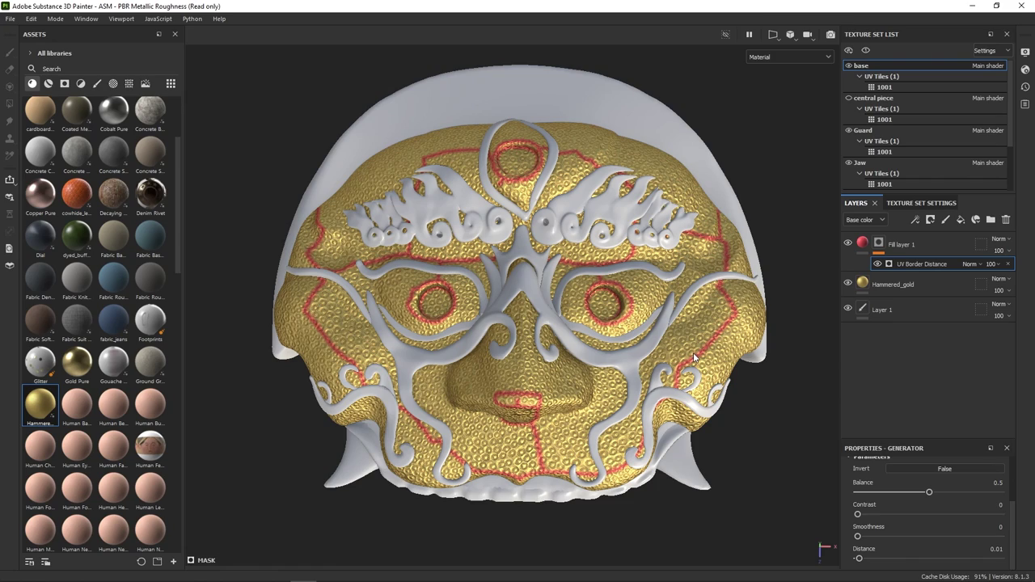
# Delete the red fill layer with its UV border mask and inspect the gold surface around the nose.
pyautogui.press('Delete')
pyautogui.scroll(5, 512, 410)
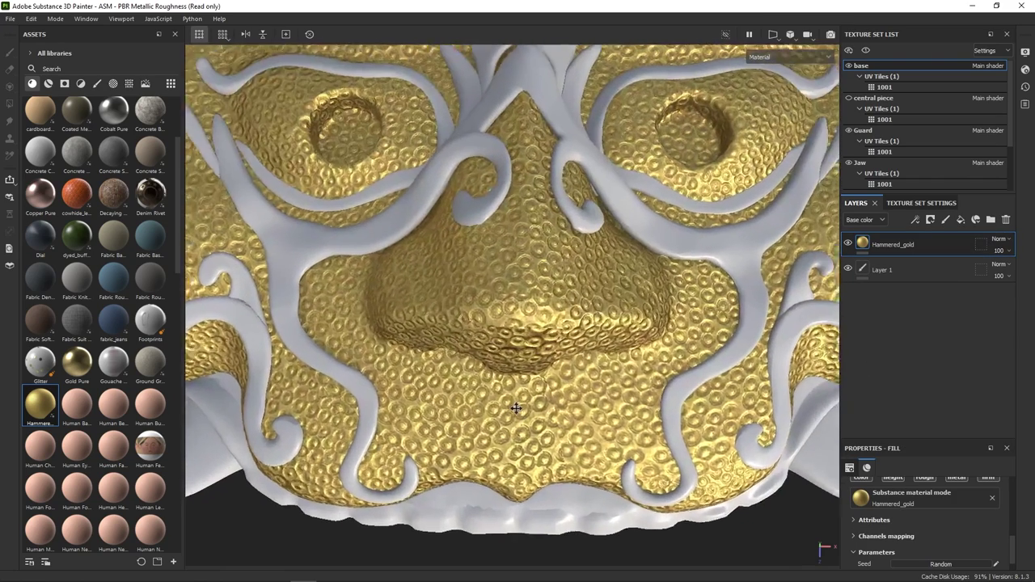
pyautogui.keyDown('alt'); pyautogui.moveTo(512, 410); pyautogui.dragTo(587, 466); pyautogui.keyUp('alt')
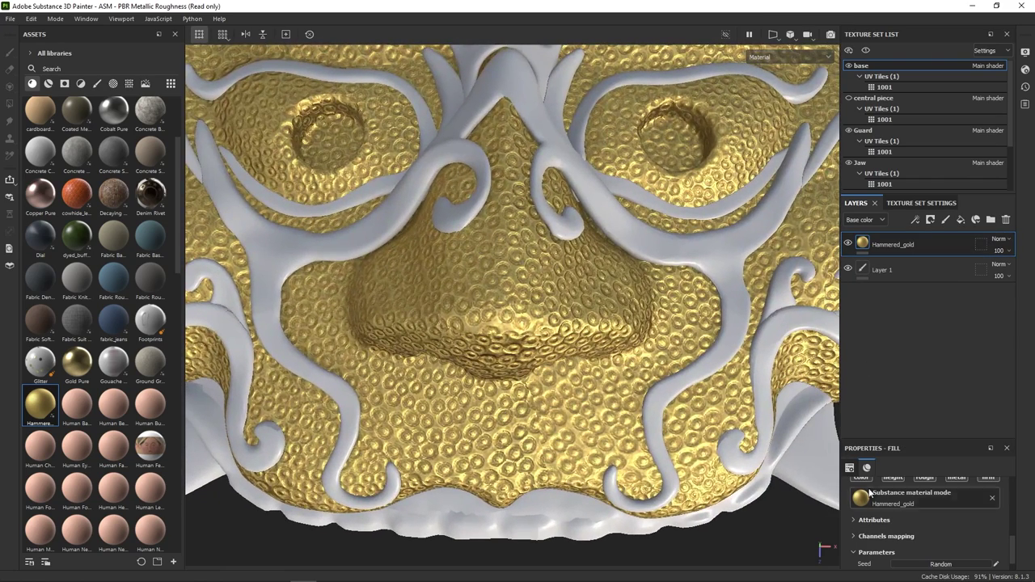
# Set the Hammered_gold layer to Tri-planar projection, comparing it with UV projection, and set its tiling to 2.
pyautogui.moveTo(899, 443); pyautogui.dragTo(896, 314)
pyautogui.click(906, 381)
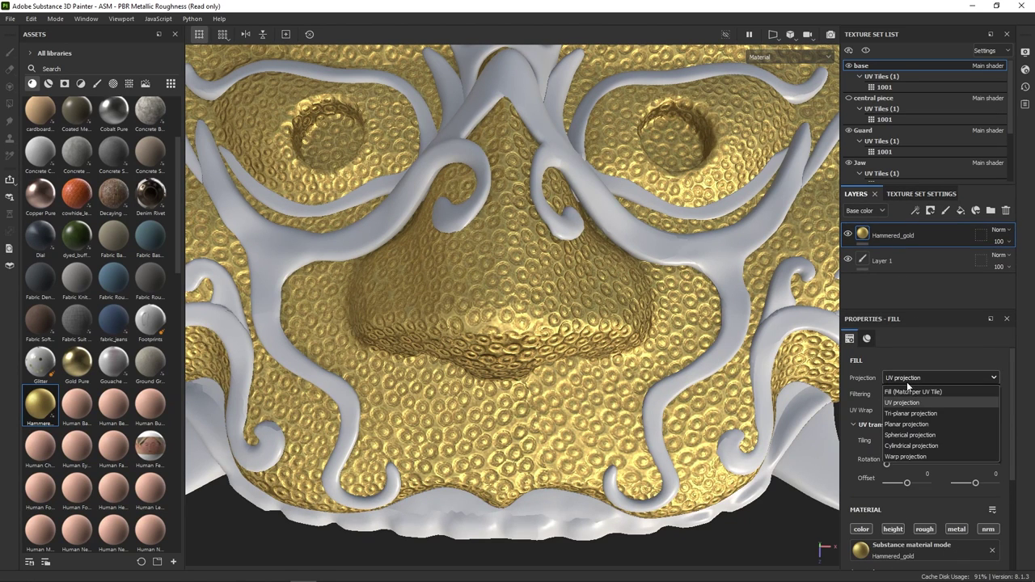
pyautogui.click(931, 414)
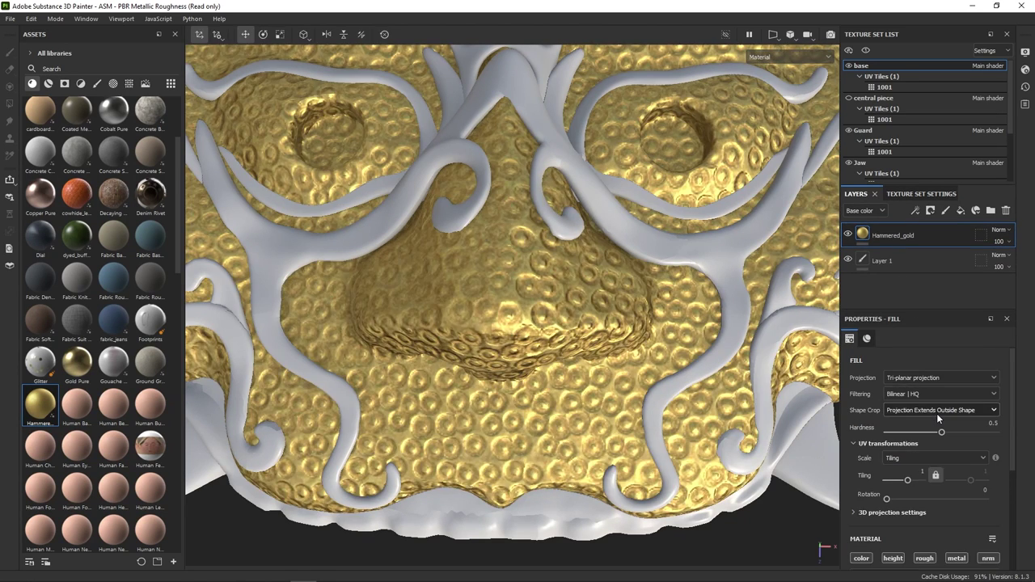
pyautogui.click(965, 378)
pyautogui.click(956, 402)
pyautogui.click(957, 378)
pyautogui.click(947, 411)
pyautogui.write('2')
pyautogui.press('Return')
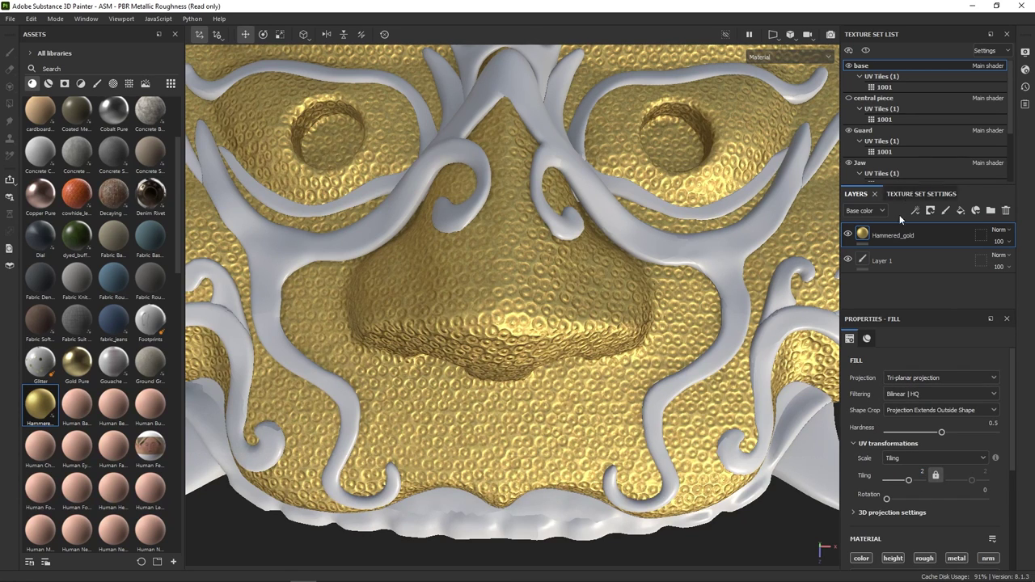
# Set the base texture set's size to 4096.
pyautogui.click(920, 194)
pyautogui.scroll(5, 919, 303)
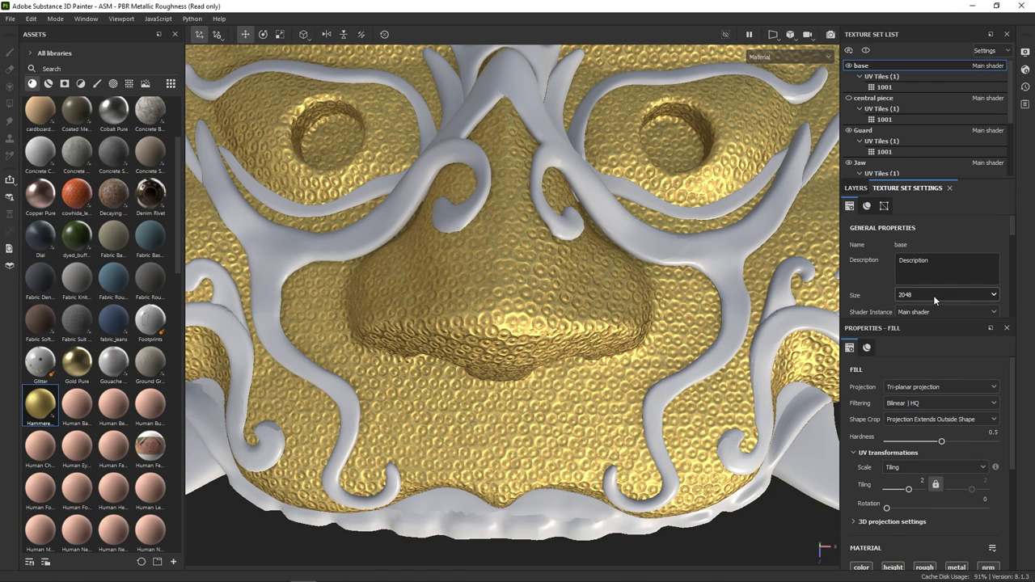
pyautogui.click(932, 296)
pyautogui.click(927, 360)
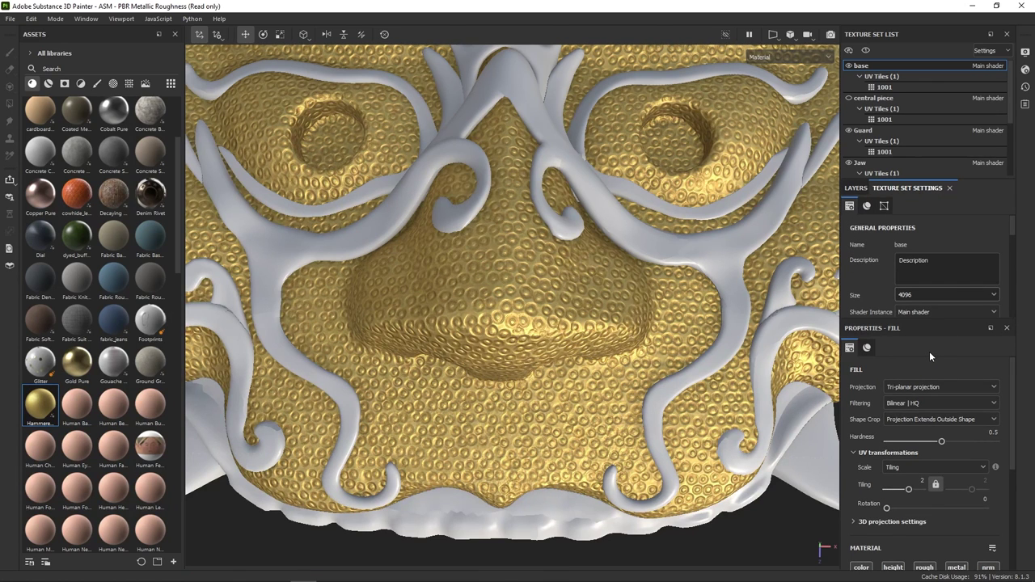
# Add a fill layer above Hammered_gold, search the assets for "rust" and assign the Rust Fine material to the new layer.
pyautogui.keyDown('alt'); pyautogui.moveTo(809, 364); pyautogui.dragTo(762, 351); pyautogui.keyUp('alt')
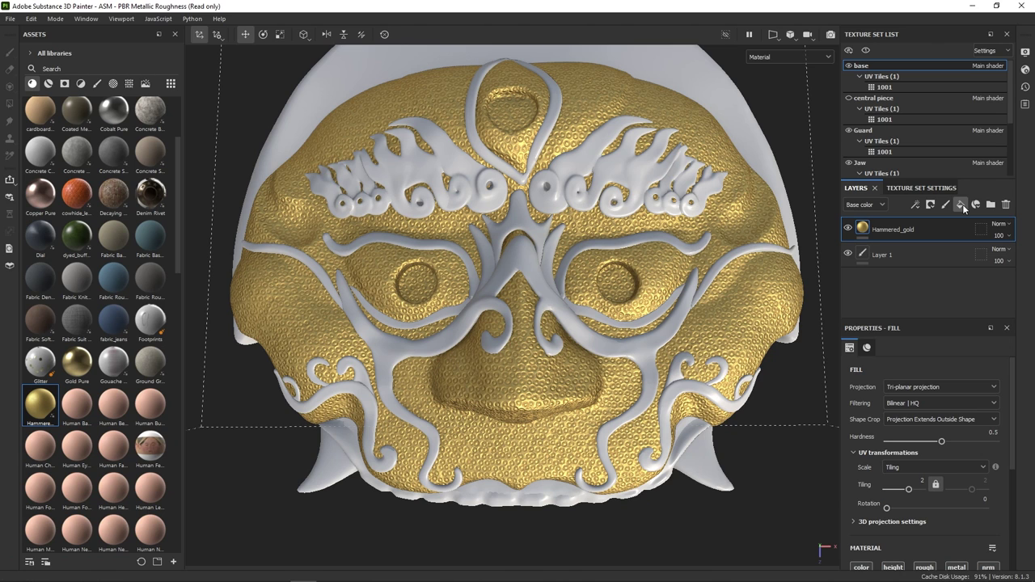
pyautogui.click(961, 205)
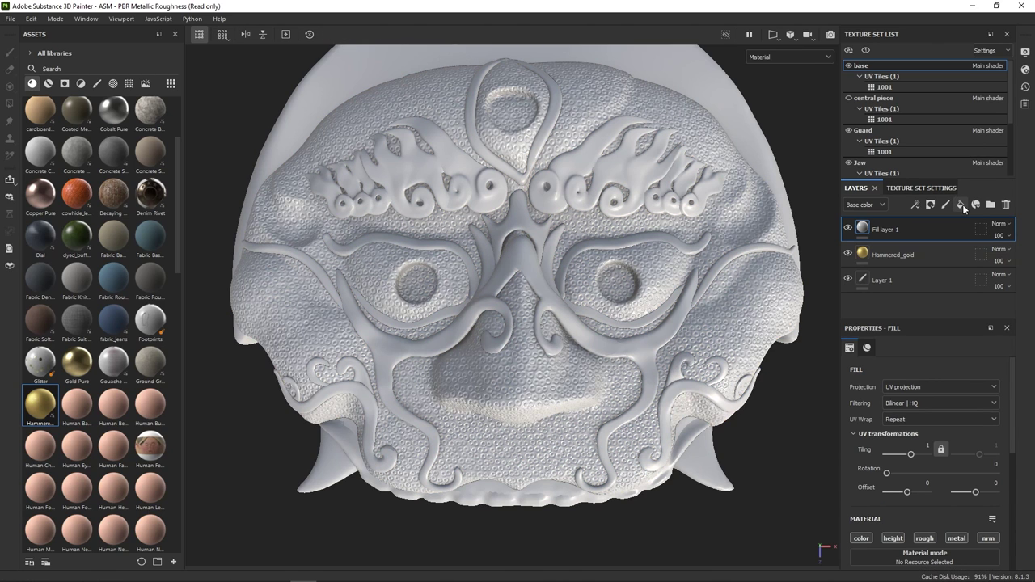
pyautogui.click(54, 68)
pyautogui.write('rust')
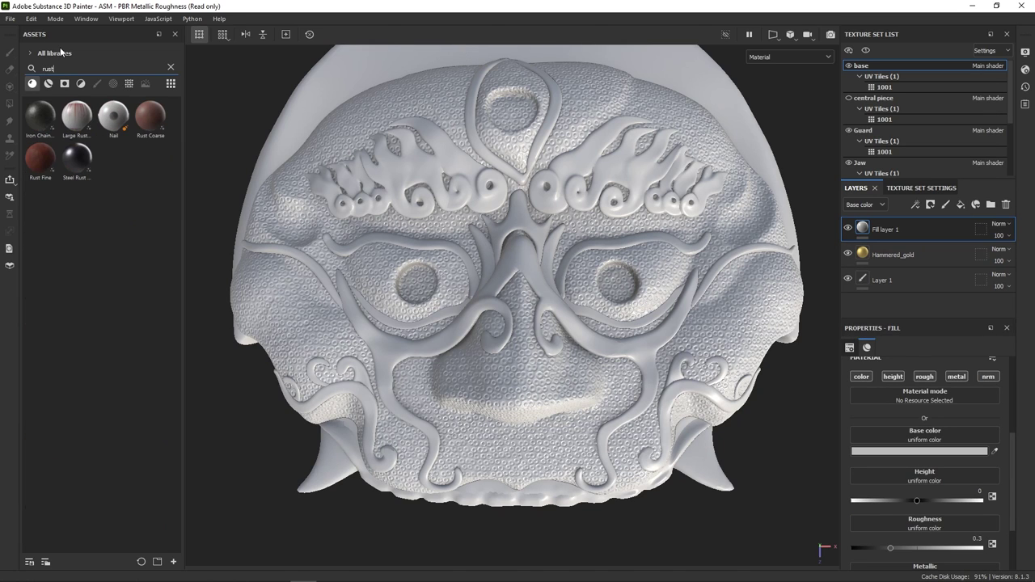
pyautogui.moveTo(41, 159); pyautogui.dragTo(967, 396)
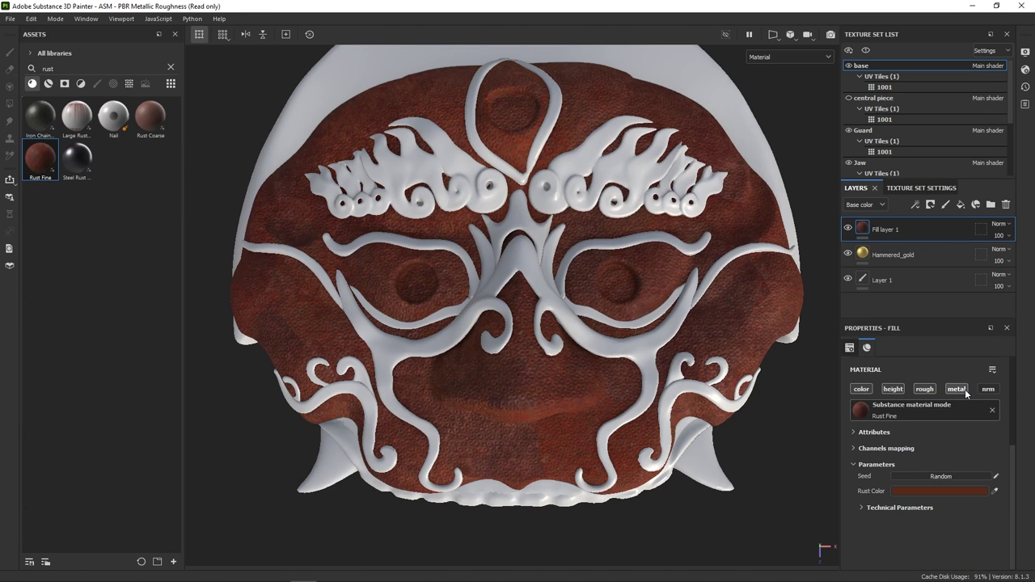
# Add a black mask to the Rust Fine fill layer and drive it with an Ambient Occlusion generator.
pyautogui.rightClick(863, 233)
pyautogui.click(897, 240)
pyautogui.rightClick(878, 231)
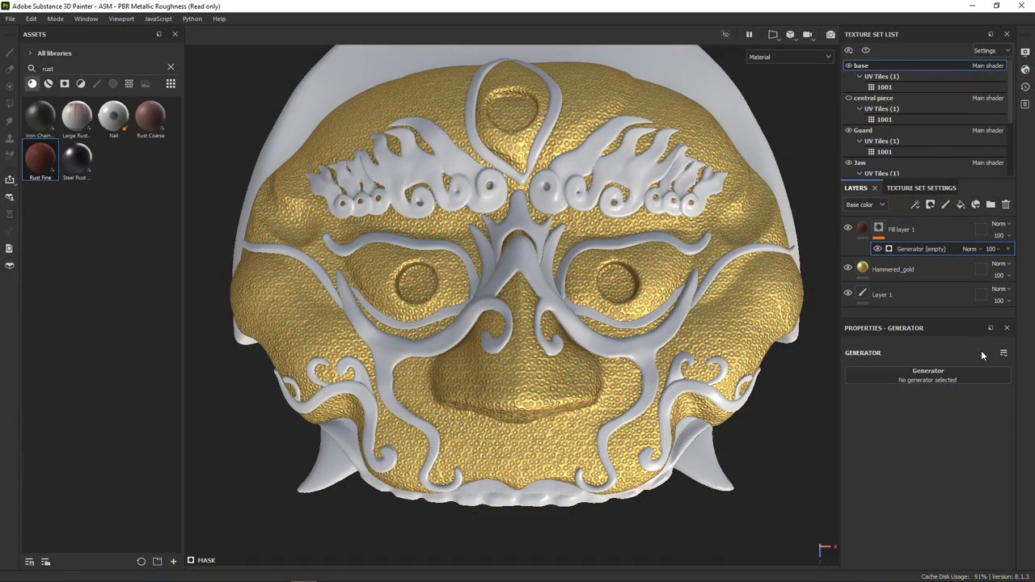
pyautogui.click(967, 377)
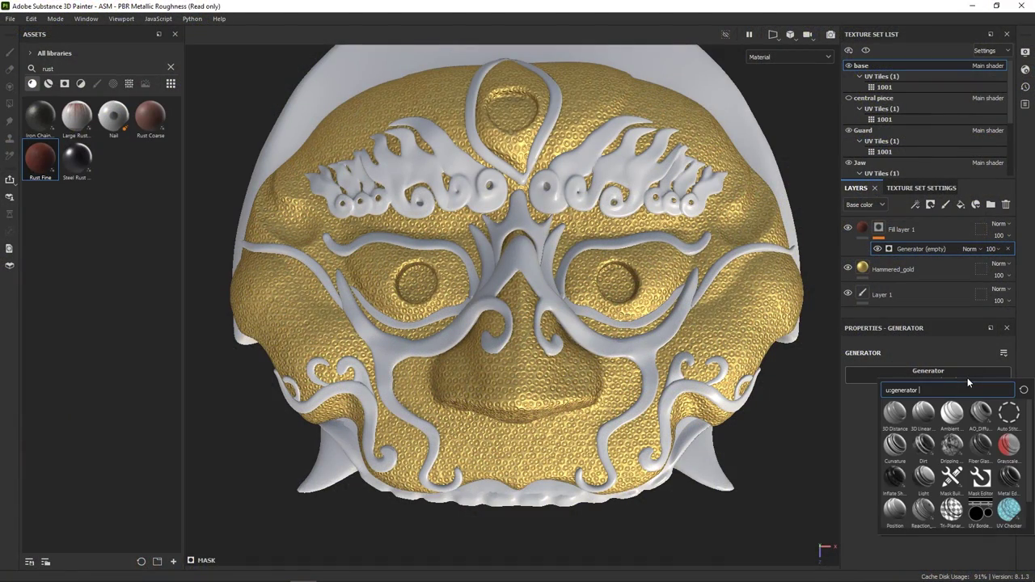
pyautogui.click(956, 420)
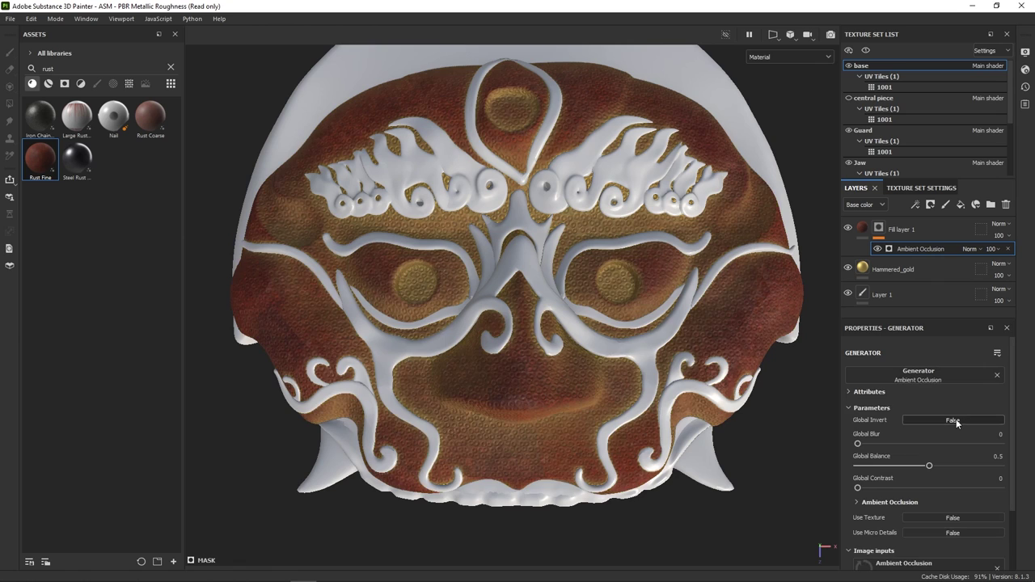
# Invert the Ambient Occlusion mask, set its global balance to 0.18 and contrast to 0.32, and add some global blur.
pyautogui.keyDown('alt'); pyautogui.click(879, 232); pyautogui.keyUp('alt')
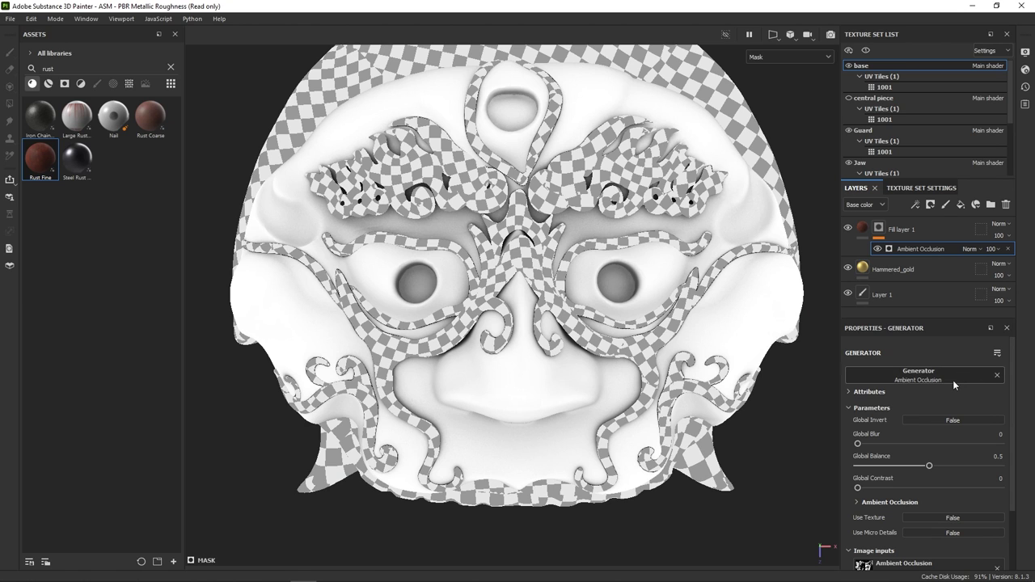
pyautogui.click(940, 421)
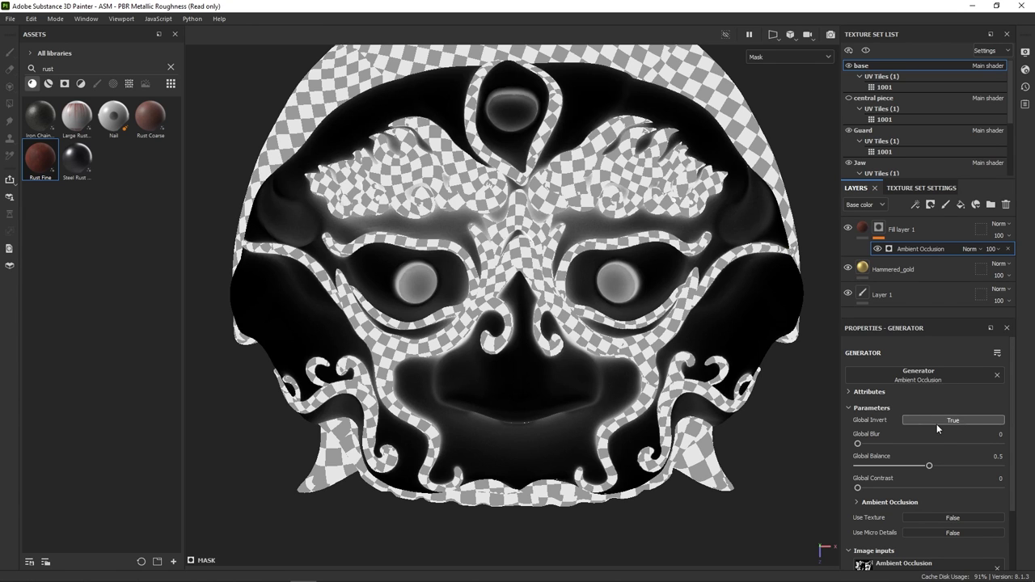
pyautogui.moveTo(858, 488); pyautogui.dragTo(875, 443)
pyautogui.press('m')
pyautogui.keyDown('alt'); pyautogui.moveTo(789, 467); pyautogui.dragTo(723, 451, button='right'); pyautogui.keyUp('alt')
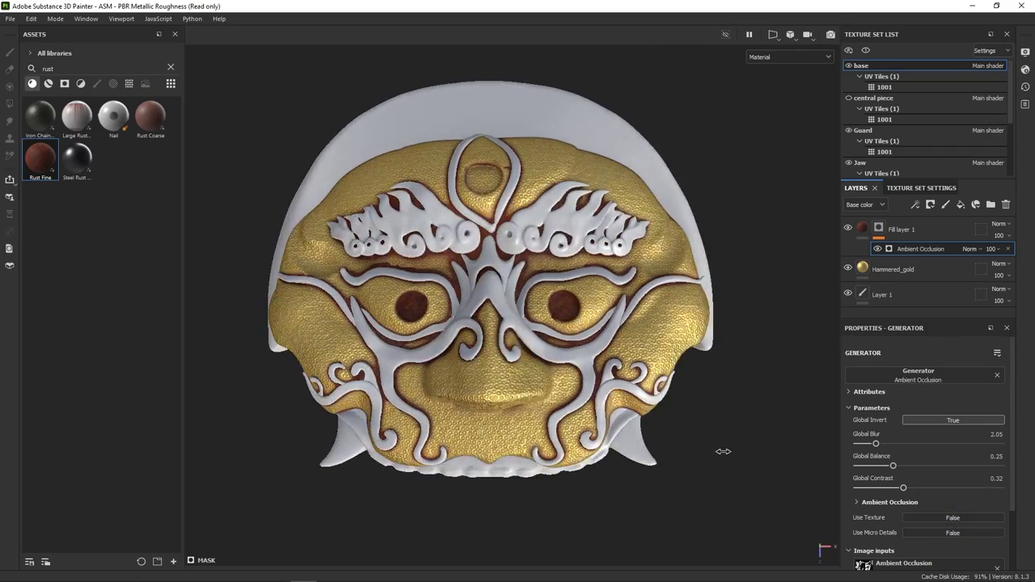
pyautogui.scroll(6, 621, 436)
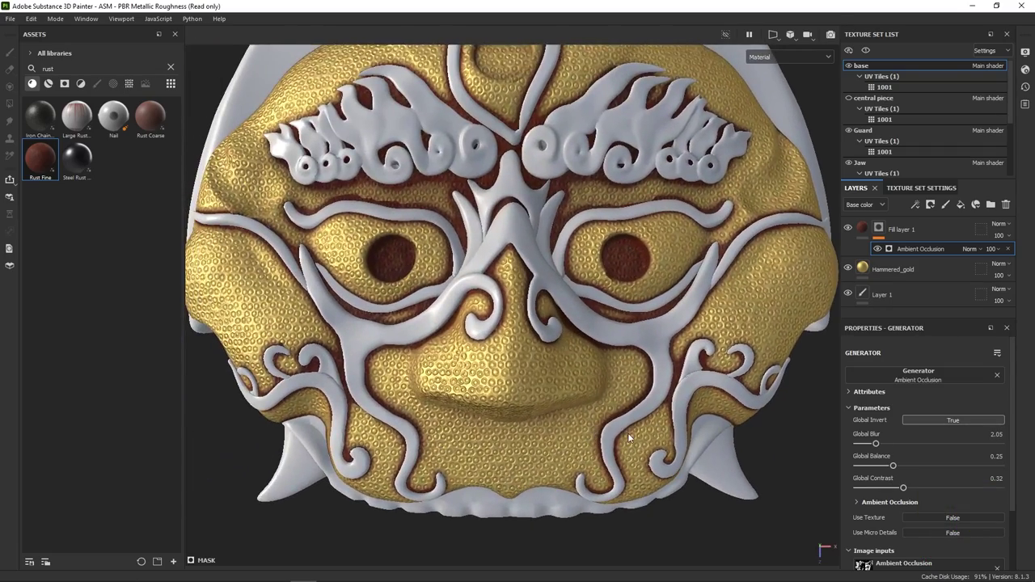
pyautogui.moveTo(892, 466); pyautogui.dragTo(877, 445)
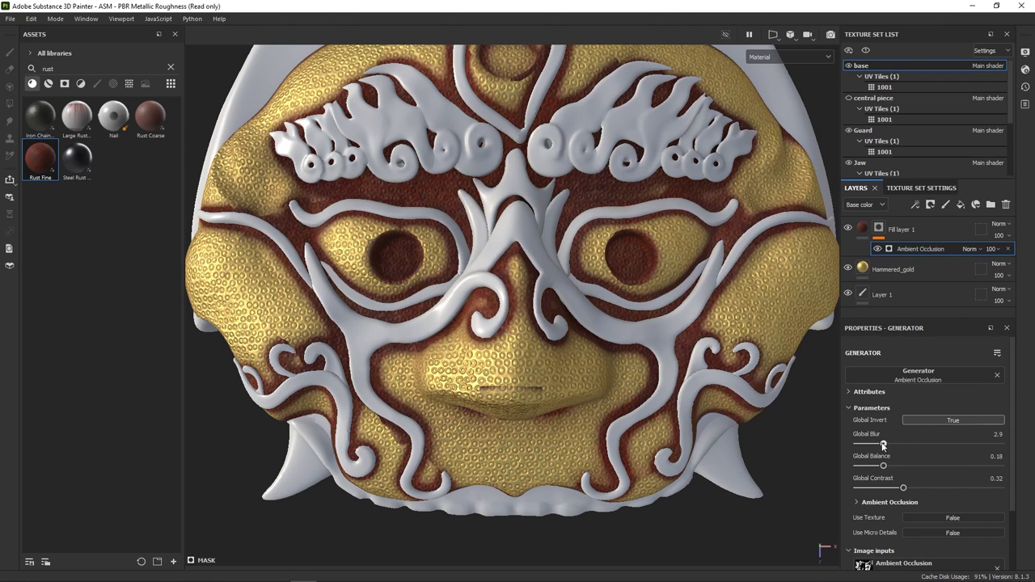
# Add a Blur filter above the Ambient Occlusion generator in the rust mask and adjust its blur intensity.
pyautogui.rightClick(905, 253)
pyautogui.click(924, 445)
pyautogui.click(930, 372)
pyautogui.click(980, 412)
pyautogui.moveTo(856, 430); pyautogui.dragTo(868, 431)
# Add a Warp filter above the blur in the rust mask and adjust its intensity to distort the rust edges.
pyautogui.rightClick(919, 246)
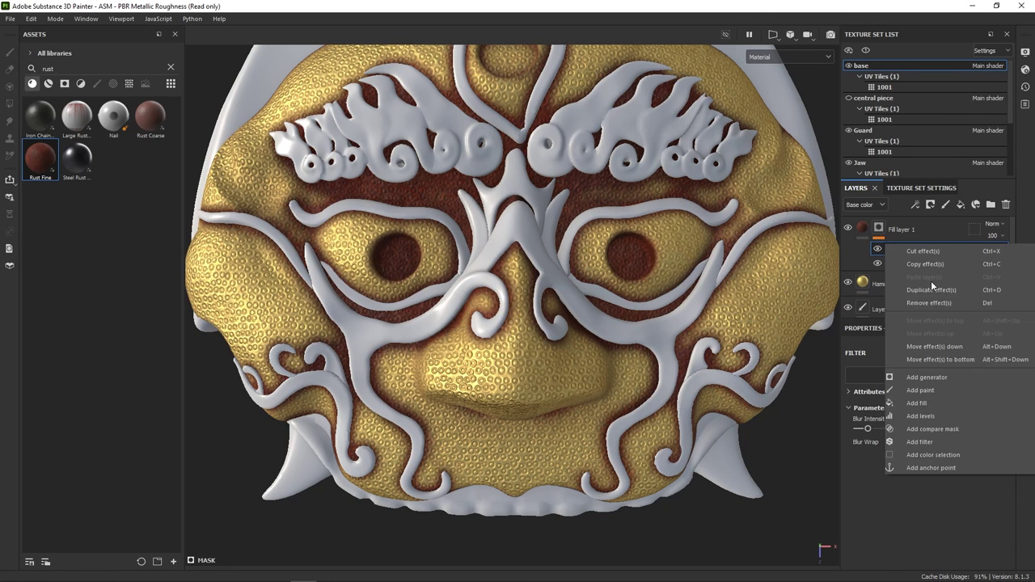
pyautogui.click(927, 440)
pyautogui.click(933, 375)
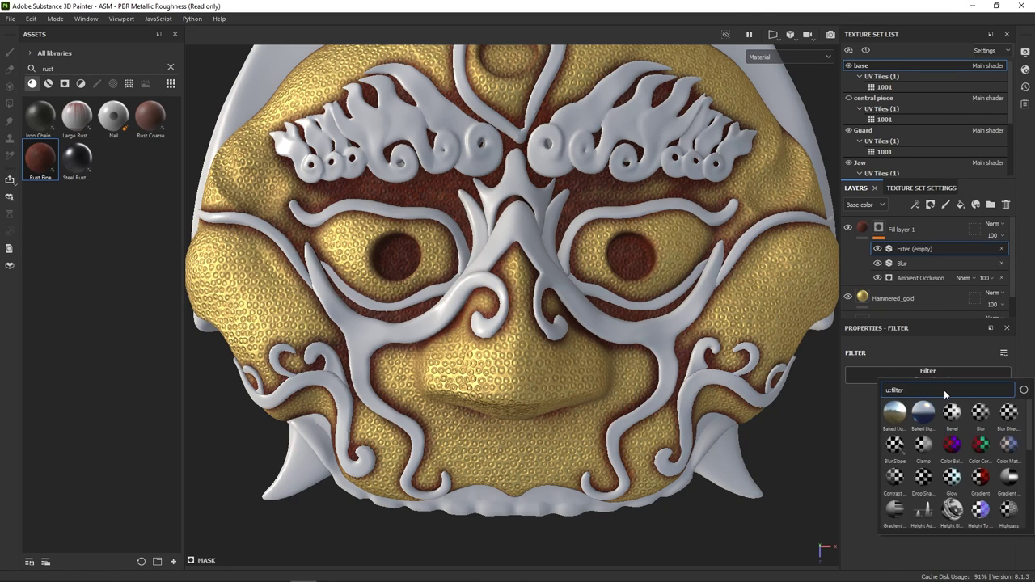
pyautogui.write('war')
pyautogui.click(894, 448)
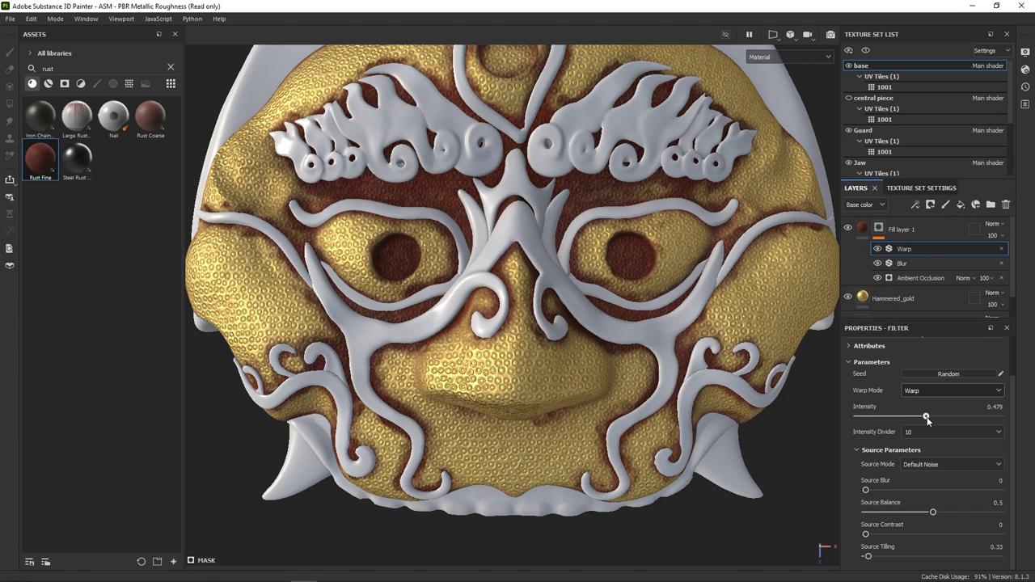
pyautogui.moveTo(930, 416)
pyautogui.mouseDown()
pyautogui.moveTo(873, 418)
pyautogui.moveTo(921, 417)
pyautogui.mouseUp()
# Add a fill effect on top of the rust mask's filters and assign Grunge Map 007 to it.
pyautogui.rightClick(890, 248)
pyautogui.click(914, 268)
pyautogui.click(918, 420)
pyautogui.write('grung')
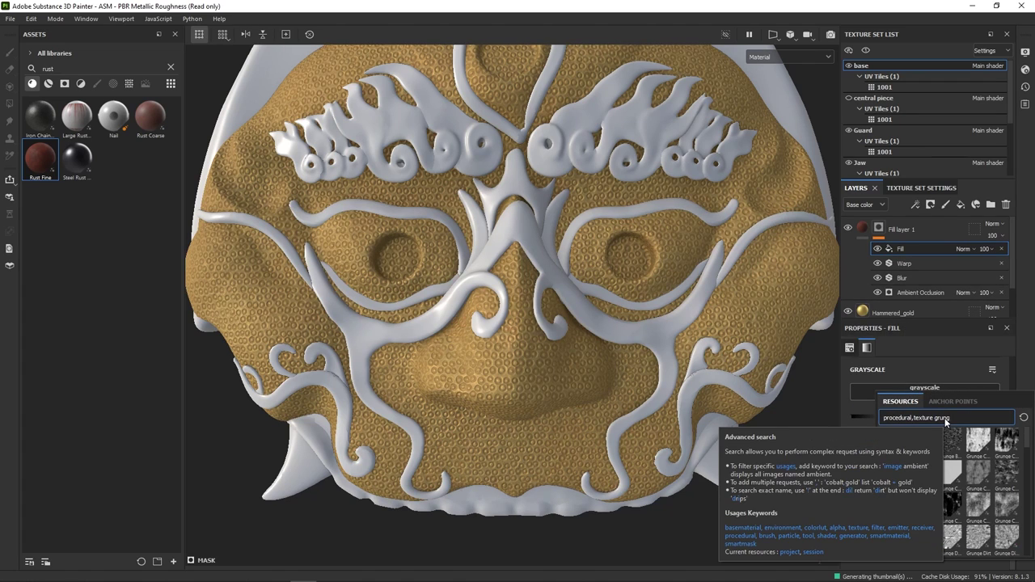
pyautogui.scroll(-3, 1004, 501)
pyautogui.click(1004, 508)
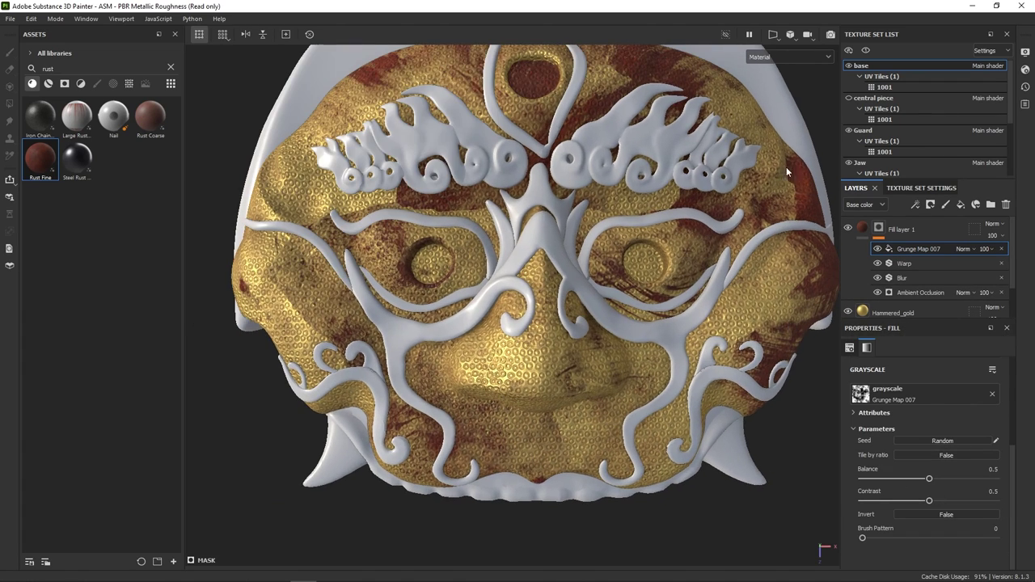
# Set the Grunge Map 007 fill to Tri-planar projection with a tiling of 3.
pyautogui.scroll(4, 913, 388)
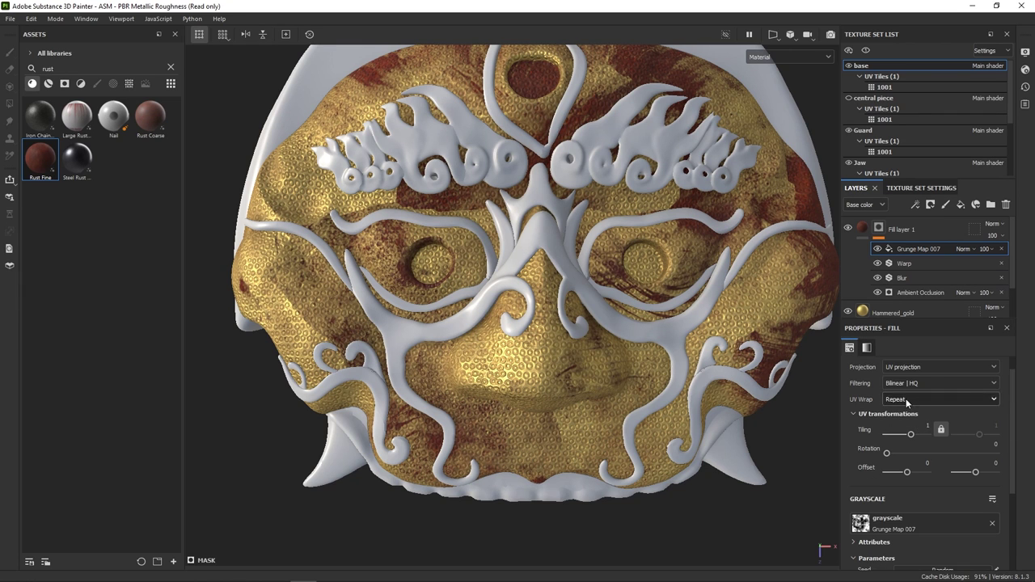
pyautogui.click(940, 366)
pyautogui.click(921, 382)
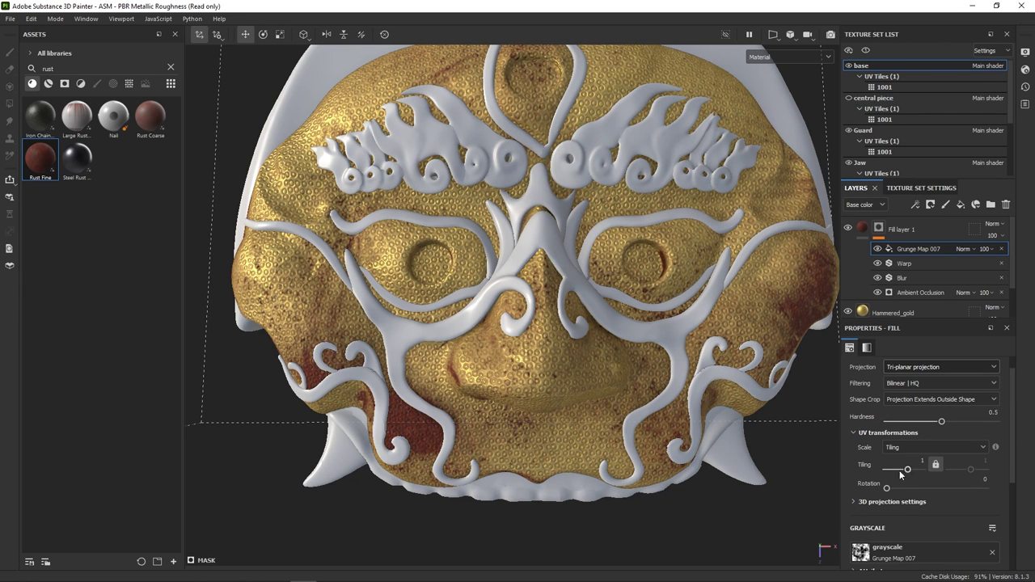
# Try the Multiply blend mode on the Grunge Map 007 fill, and set it to Subtract.
pyautogui.click(963, 249)
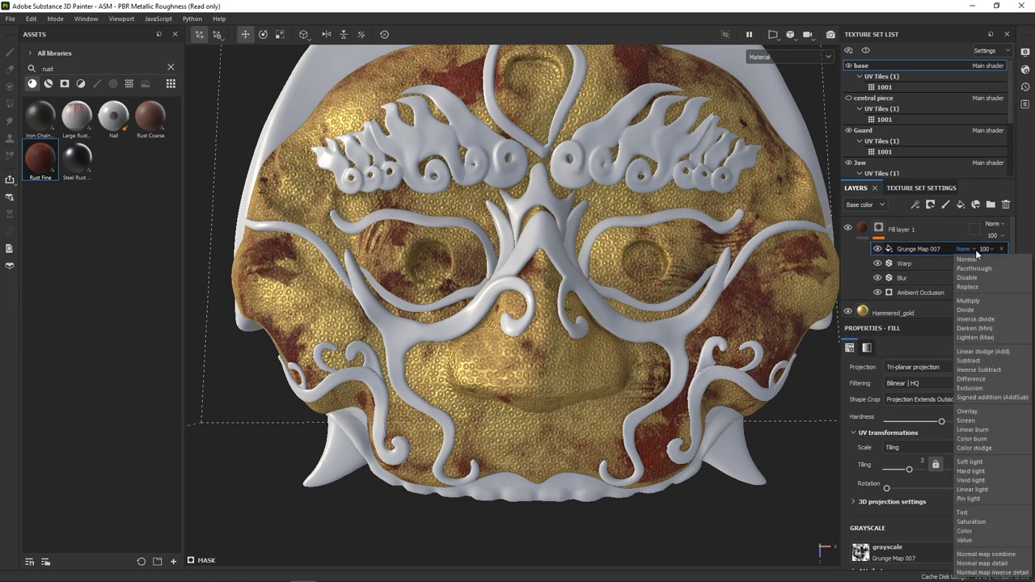
pyautogui.click(981, 299)
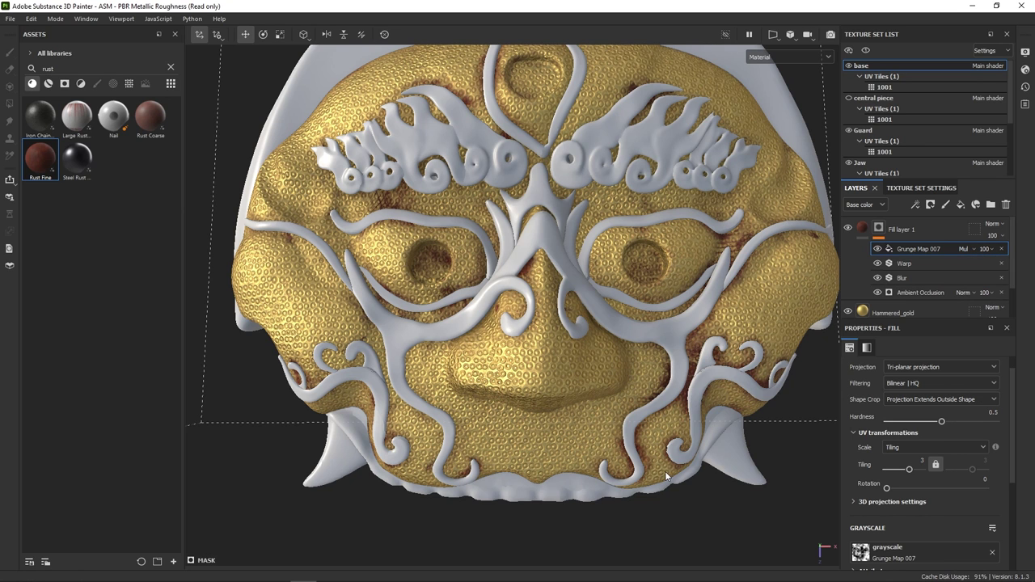
pyautogui.click(961, 249)
pyautogui.click(970, 361)
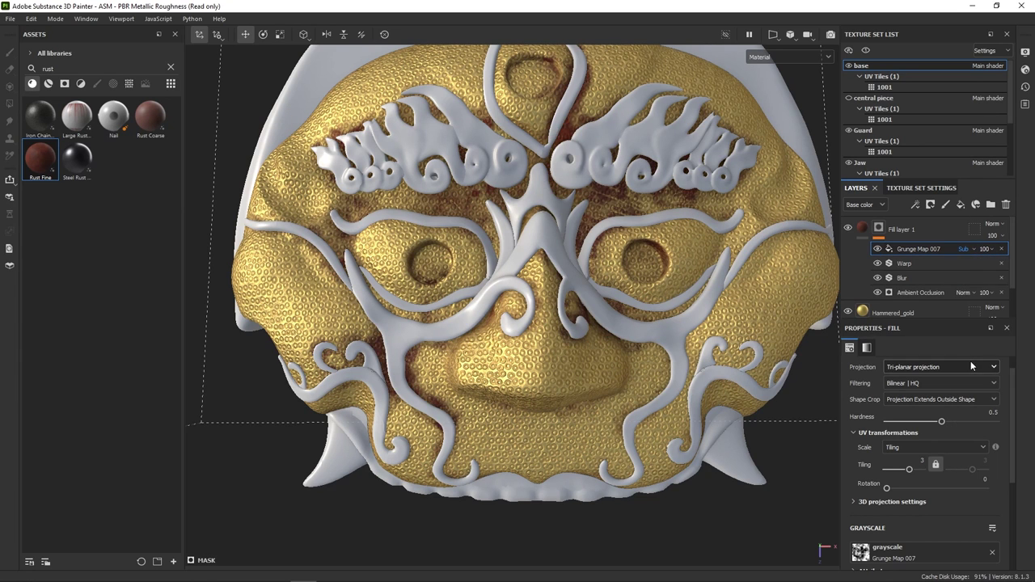
# Invert the Grunge Map 007 fill and fine-tune its tiling and opacity in the rust mask.
pyautogui.scroll(-2, 913, 510)
pyautogui.scroll(-1, 903, 525)
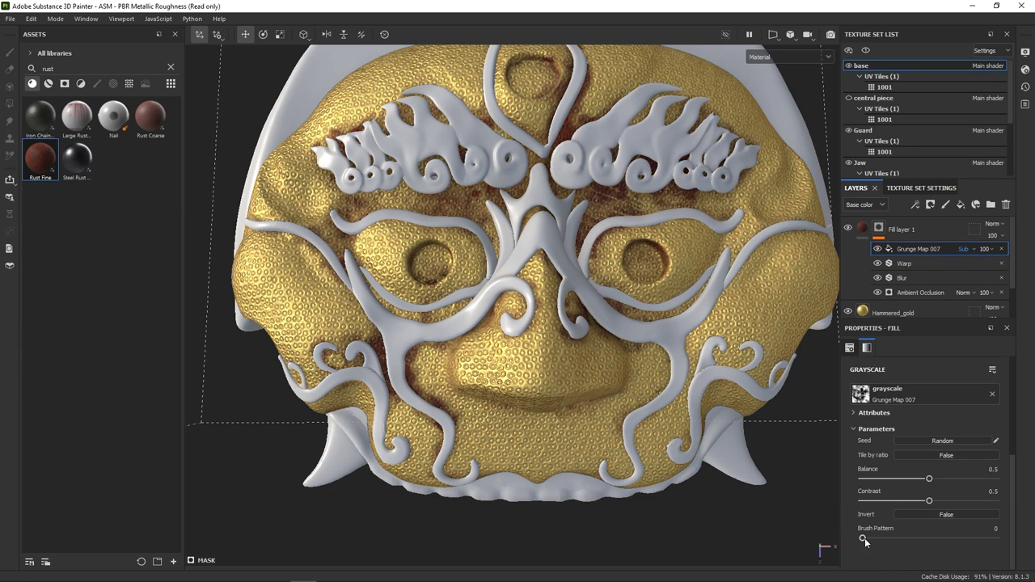
pyautogui.click(939, 518)
pyautogui.scroll(2, 869, 539)
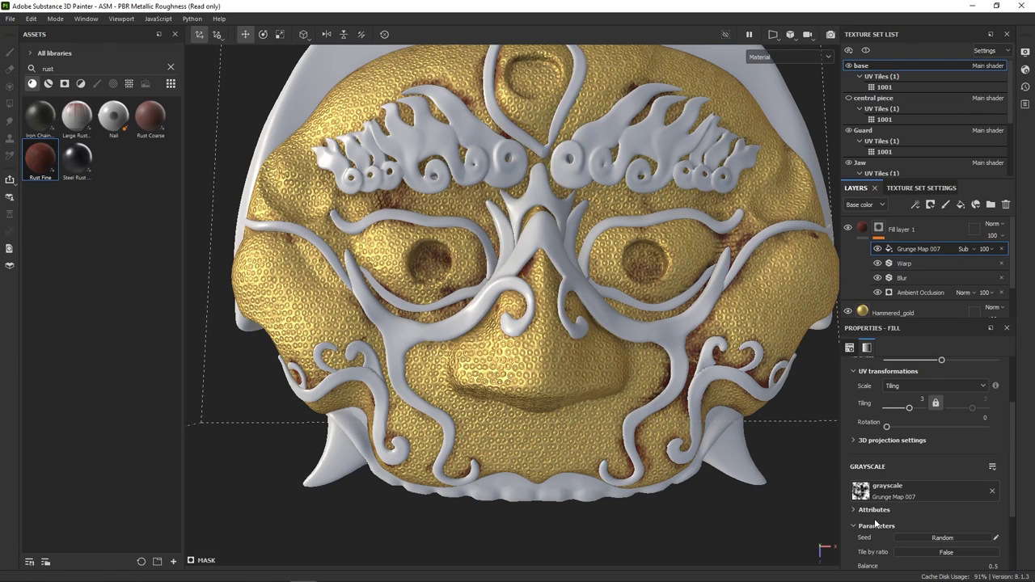
pyautogui.scroll(1, 890, 440)
pyautogui.moveTo(889, 459); pyautogui.dragTo(914, 459)
pyautogui.click(984, 248)
pyautogui.moveTo(991, 269); pyautogui.dragTo(951, 275)
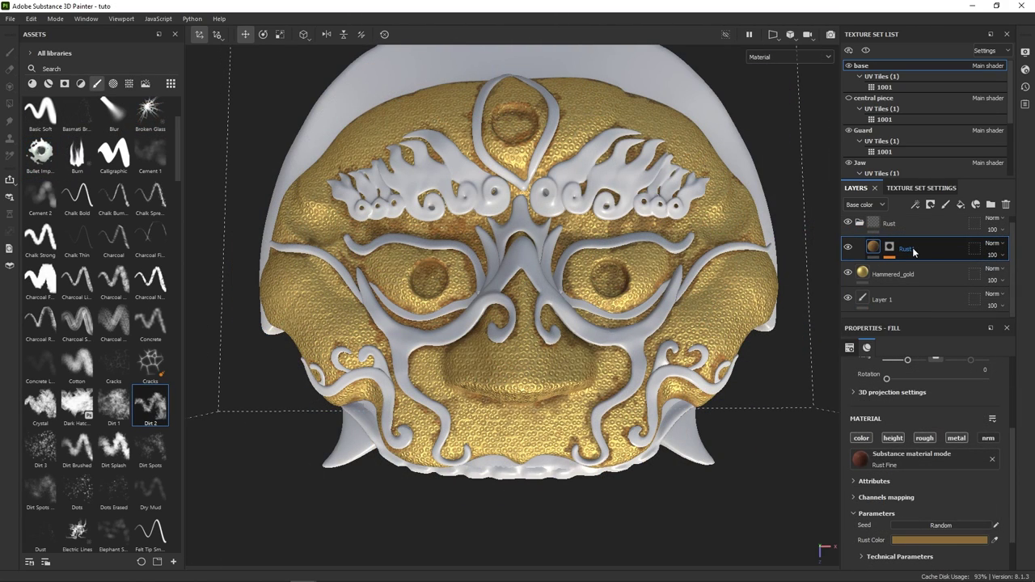
# Rename the rust fill layer as Rust1 and duplicate it.
pyautogui.write('1')
pyautogui.press('Return')
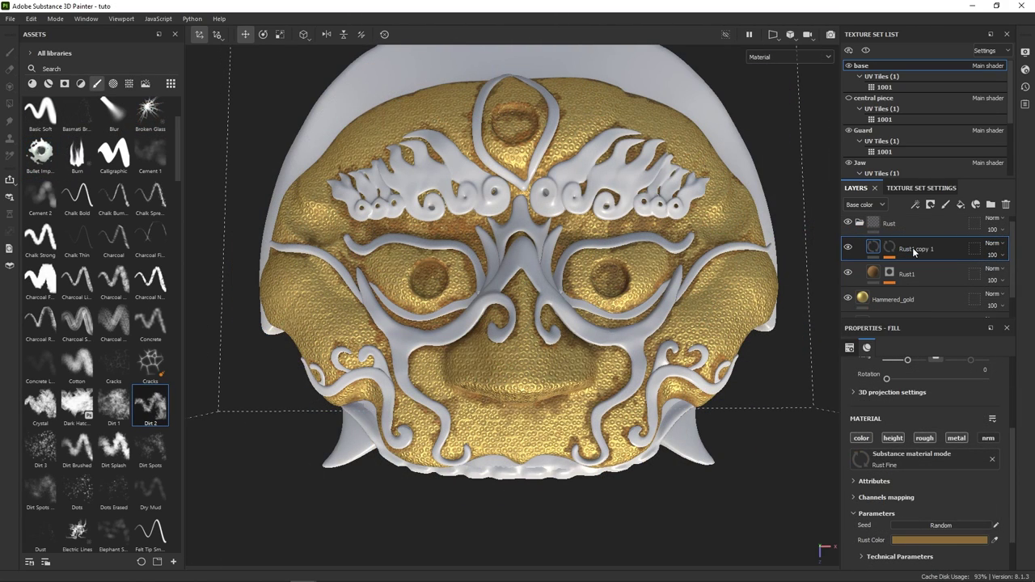
pyautogui.hotkey('ctrl', 'd')
# Set the duplicated layer's Rust Color to a darker, redder brown, 72441D.
pyautogui.click(931, 540)
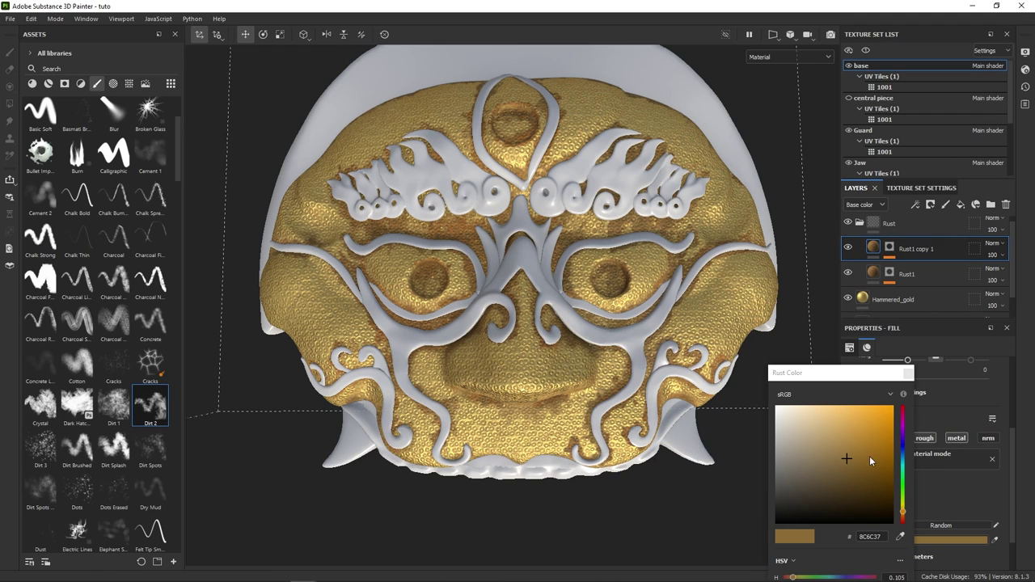
pyautogui.click(863, 469)
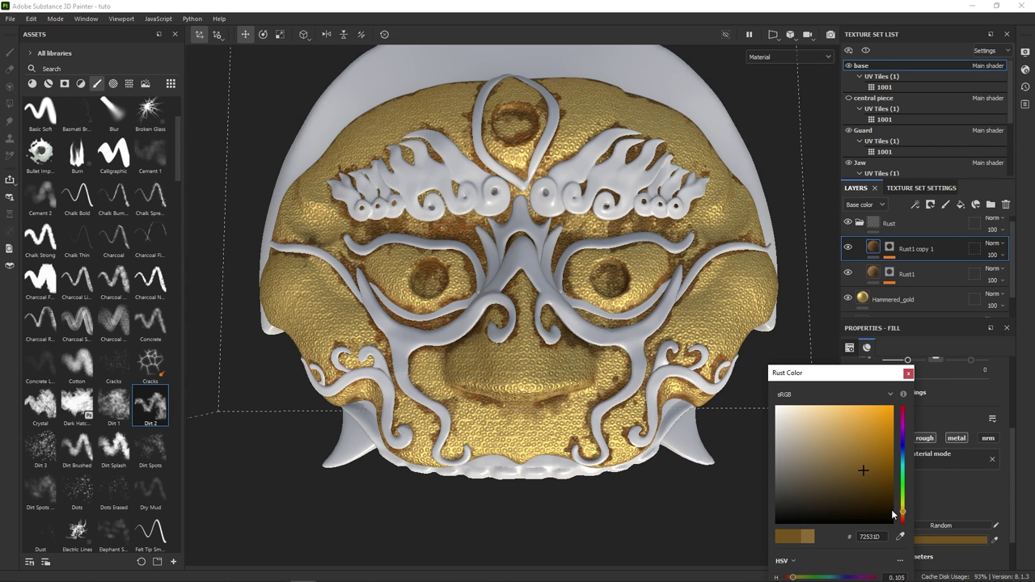
pyautogui.moveTo(903, 514); pyautogui.dragTo(903, 518)
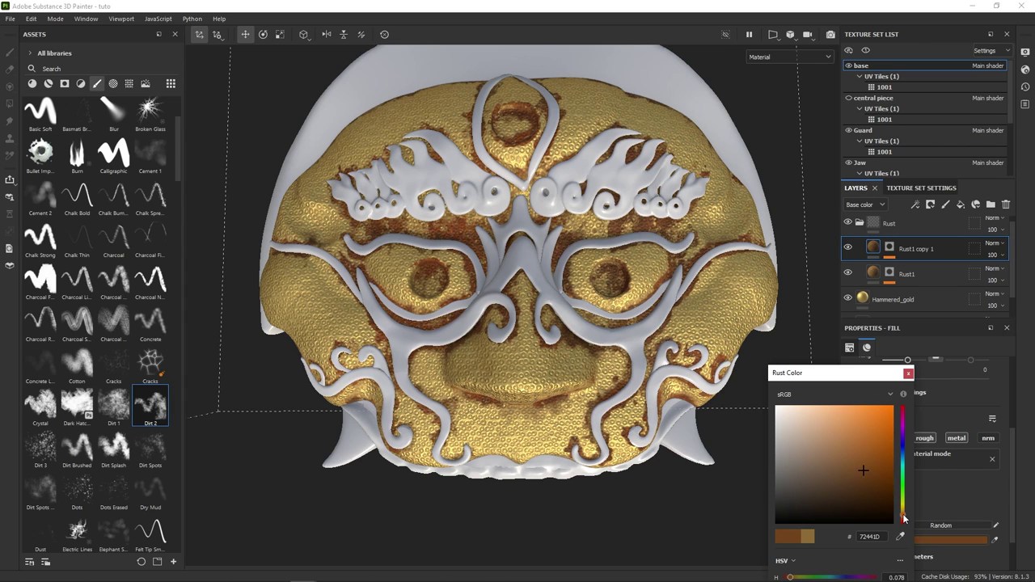
# In the duplicated layer's mask, set the Ambient Occlusion global contrast to 0.92 and reduce the Warp filter's intensity.
pyautogui.click(890, 248)
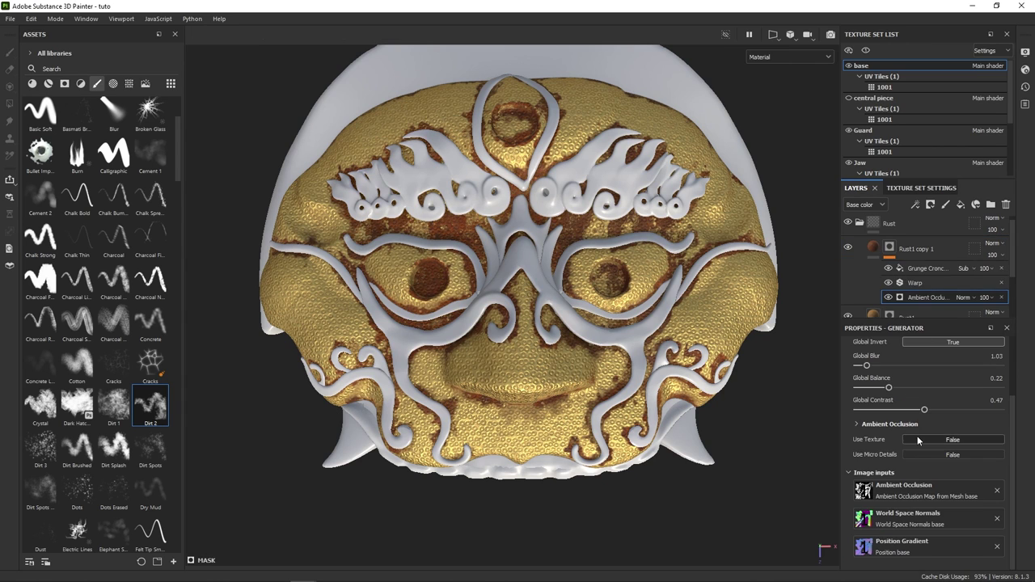
pyautogui.moveTo(925, 411); pyautogui.dragTo(988, 410)
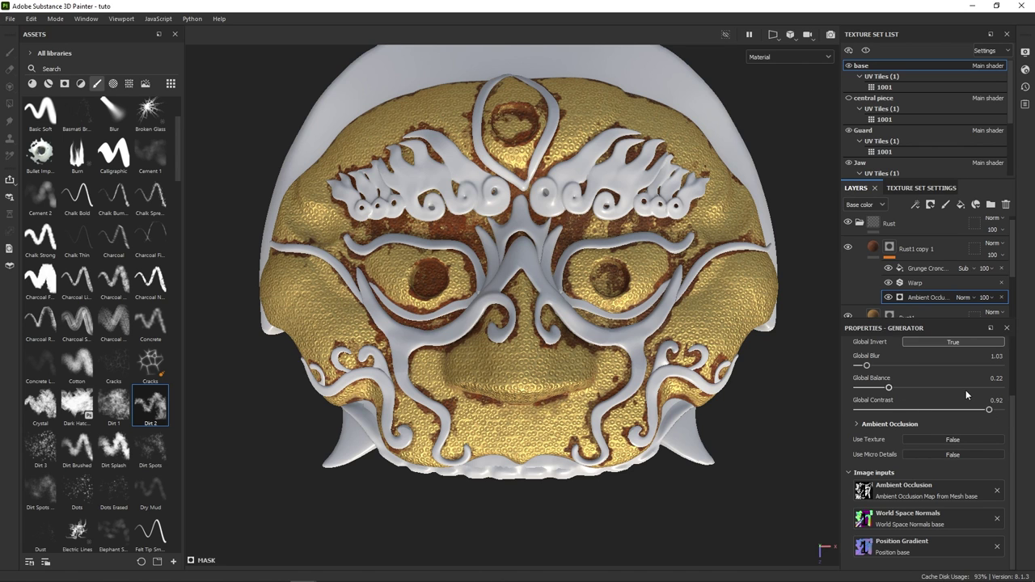
pyautogui.keyDown('alt'); pyautogui.click(890, 247); pyautogui.keyUp('alt')
pyautogui.click(916, 283)
pyautogui.moveTo(916, 463); pyautogui.dragTo(897, 463)
# Add a Blur Slope filter above the Warp in the duplicated layer's mask, with blending mode Blur and intensity 0.023.
pyautogui.rightClick(924, 283)
pyautogui.click(960, 483)
pyautogui.click(957, 376)
pyautogui.write('slop')
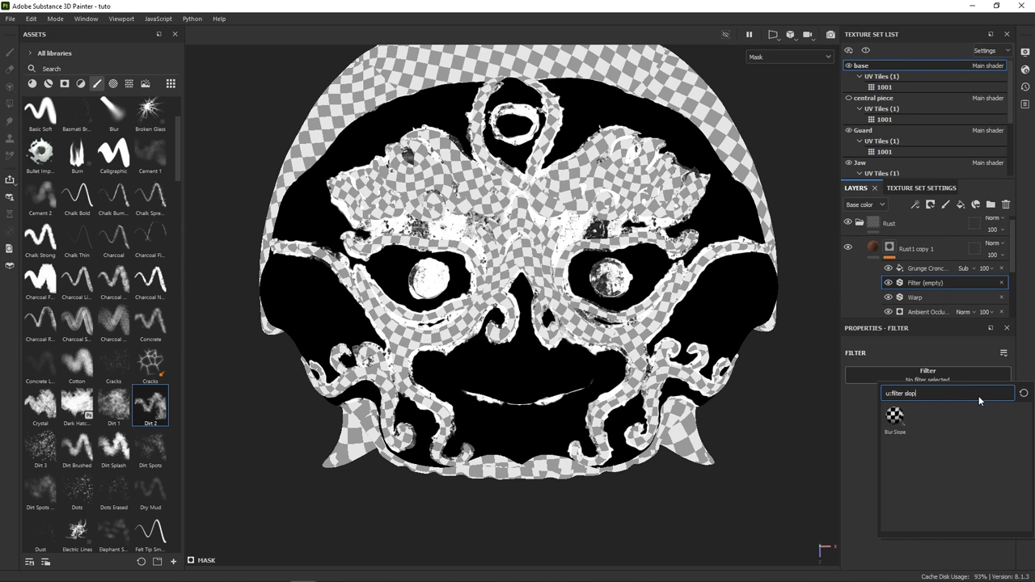
pyautogui.click(895, 417)
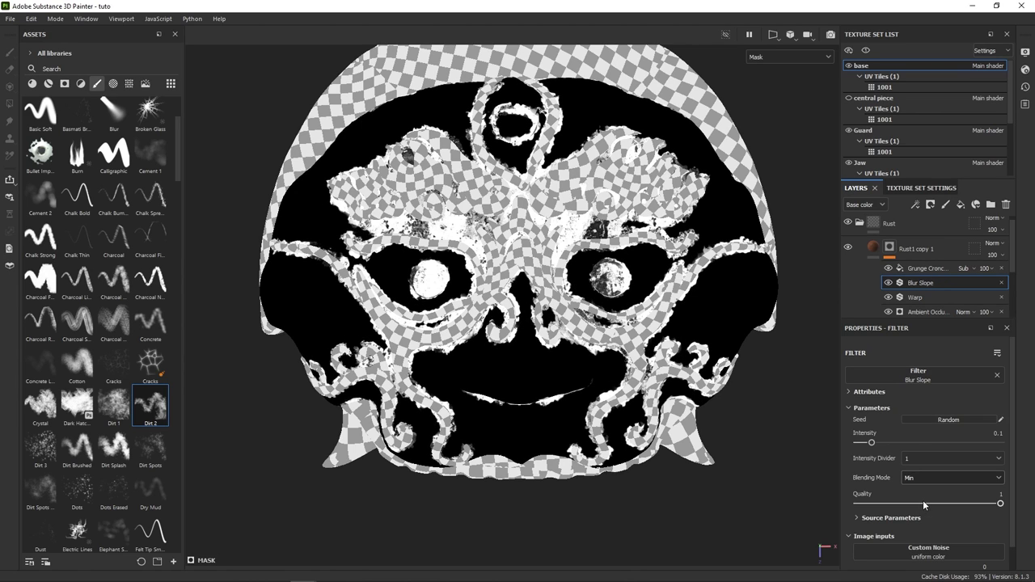
pyautogui.click(931, 478)
pyautogui.click(933, 492)
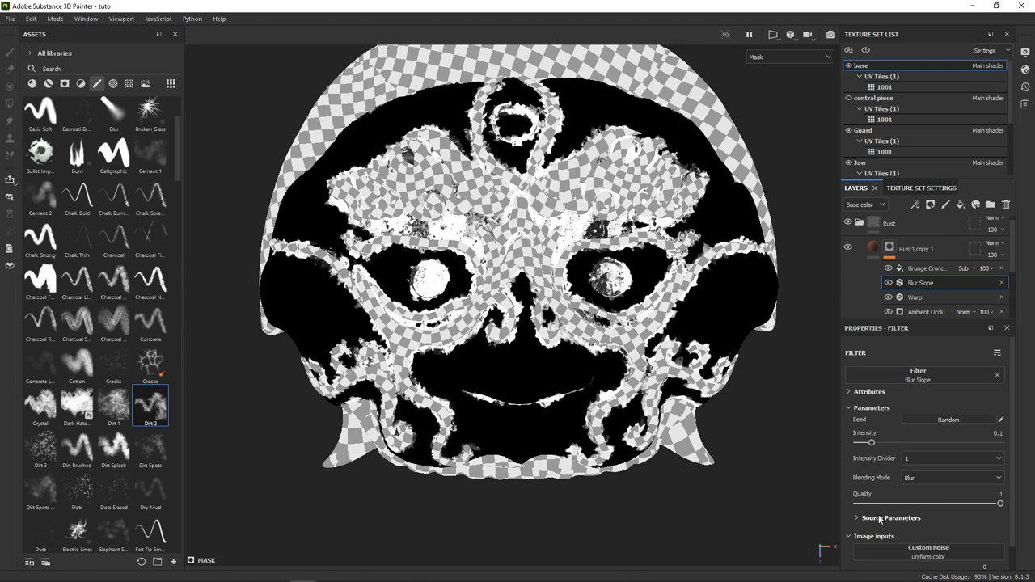
pyautogui.moveTo(873, 444); pyautogui.dragTo(855, 444)
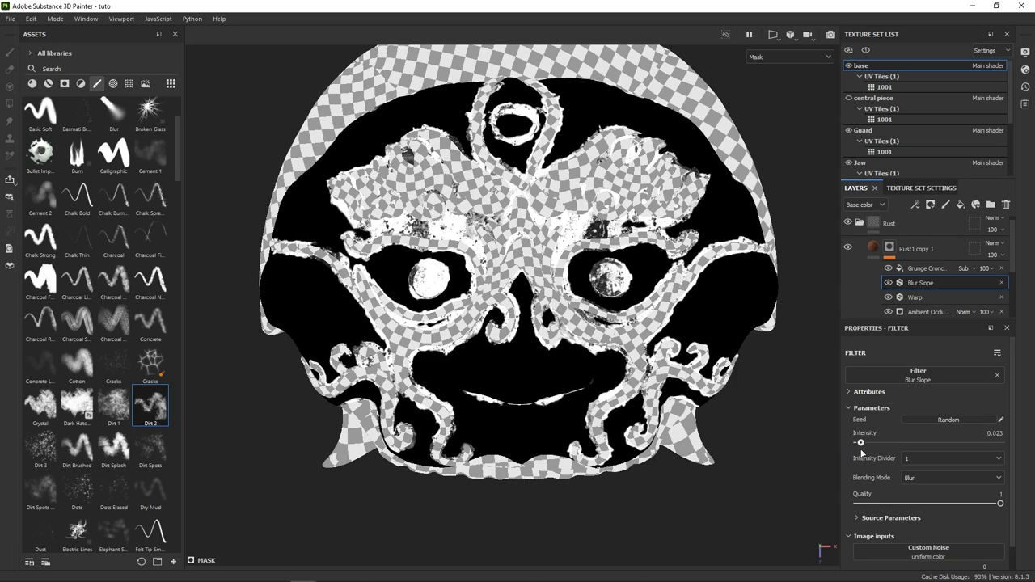
# Return to the material view and toggle the duplicated rust layer's visibility to compare the mask with and without it.
pyautogui.press('m')
pyautogui.click(873, 248)
pyautogui.click(848, 250)
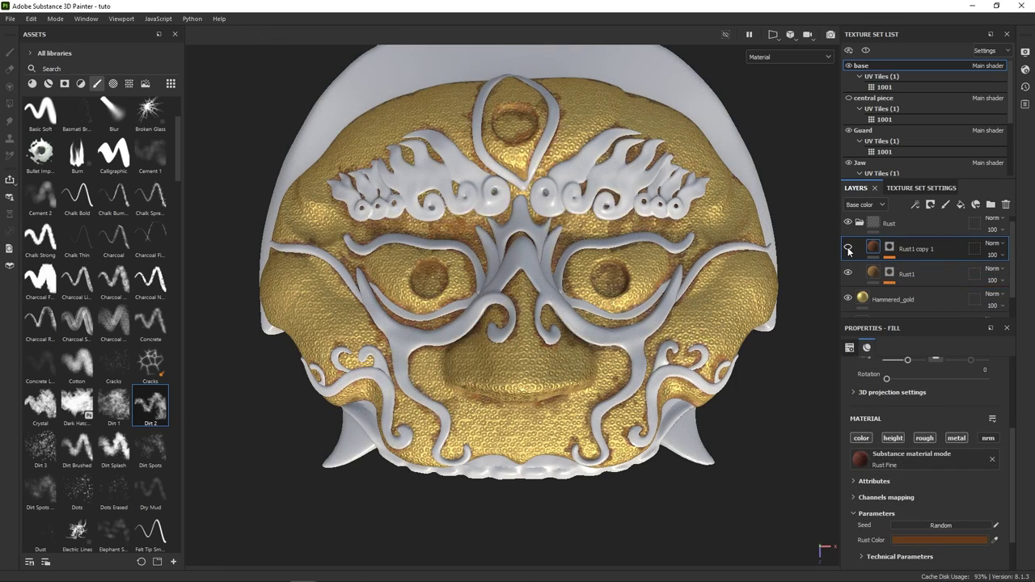
pyautogui.click(848, 250)
pyautogui.click(848, 250)
pyautogui.scroll(5, 611, 511)
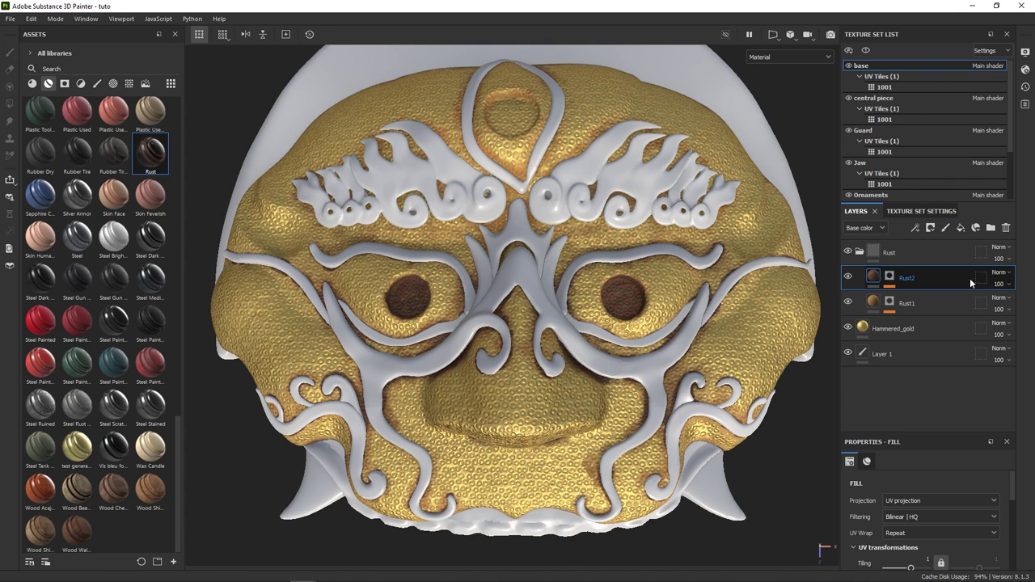
# Duplicate the Rust2 layer and clear all effects from the copy's mask.
pyautogui.hotkey('ctrl', 'd')
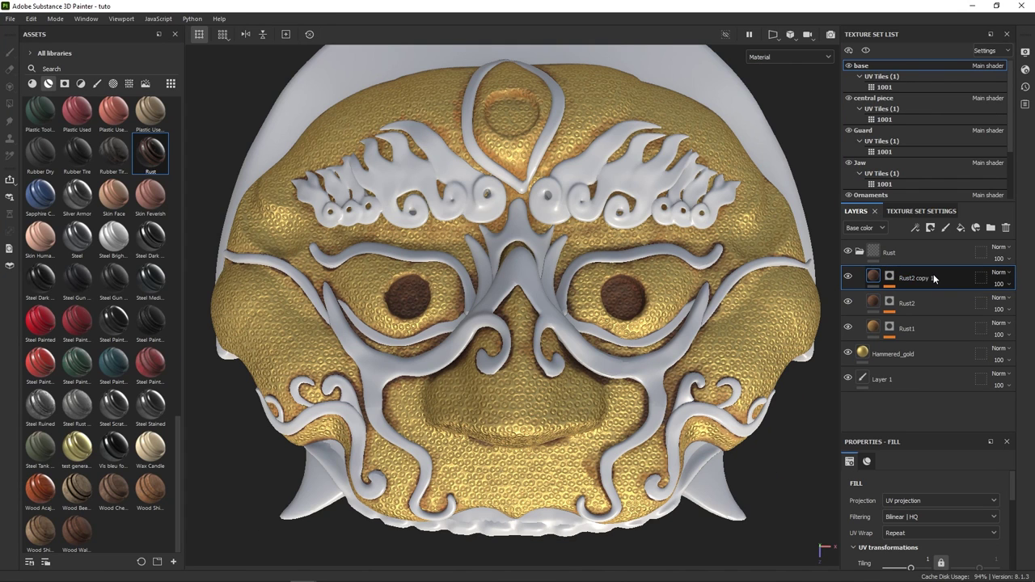
pyautogui.click(889, 277)
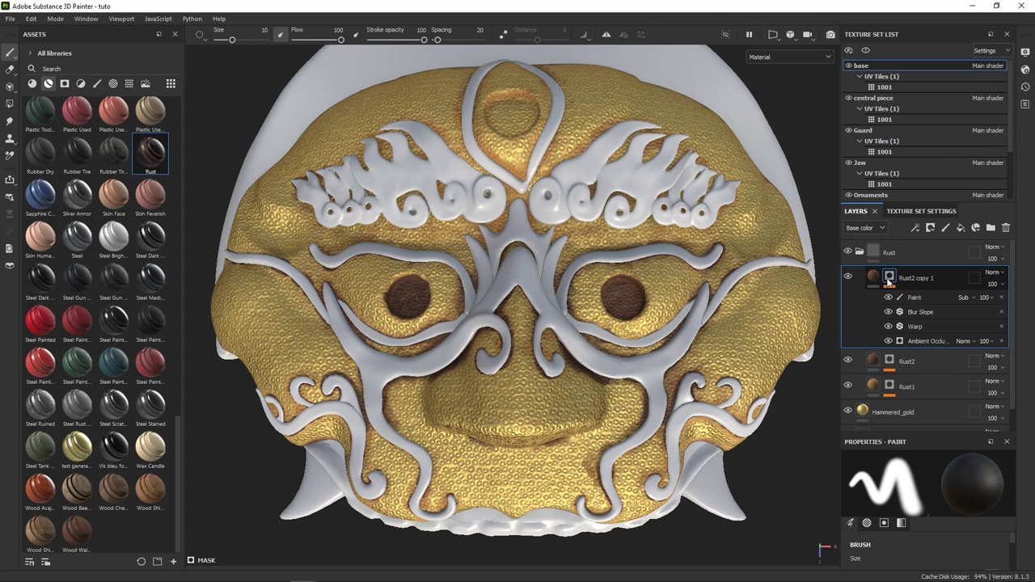
pyautogui.rightClick(890, 279)
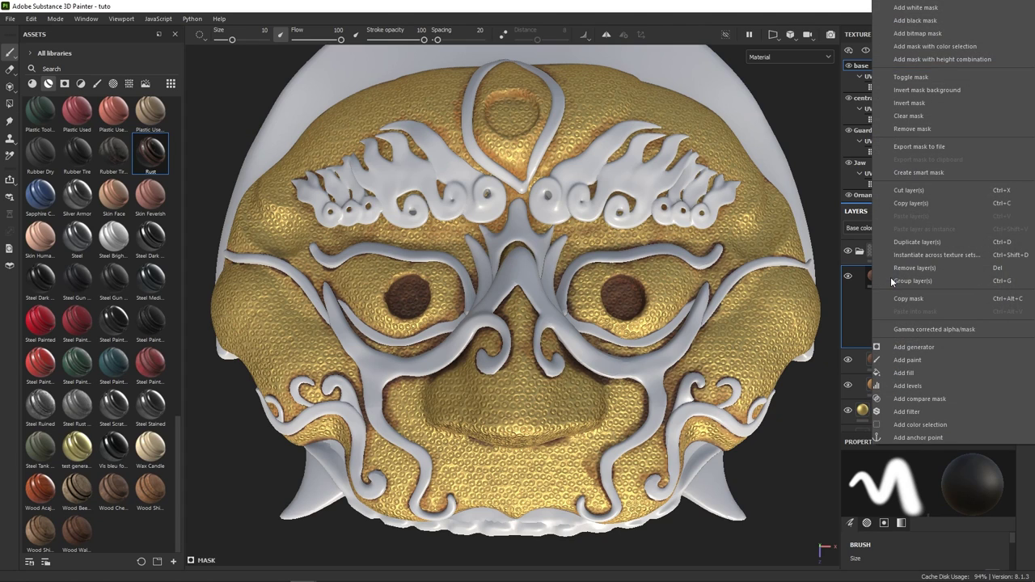
pyautogui.click(944, 117)
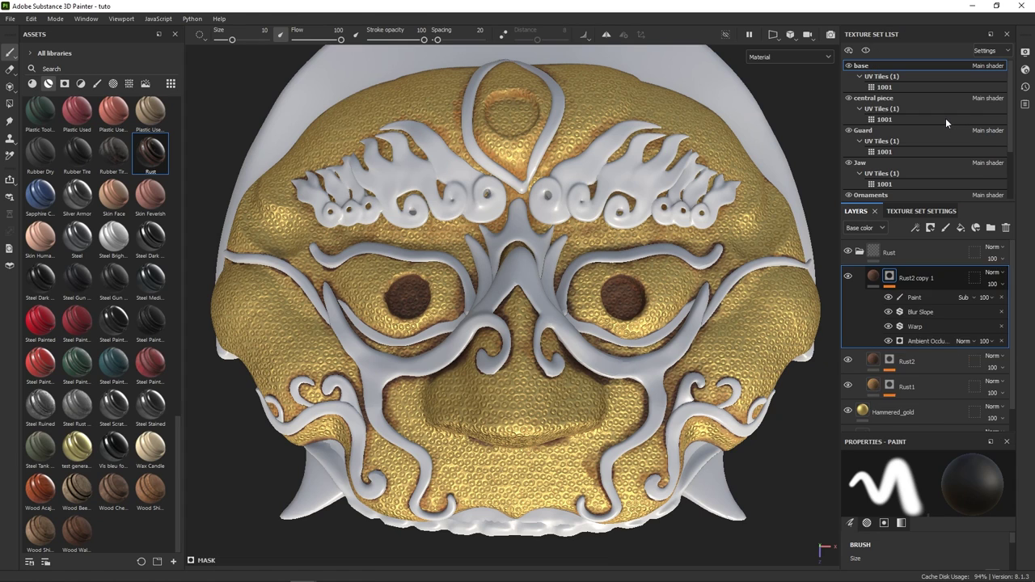
# Set the Rust Color of the Rust2 copy to a very dark brown, 34261C.
pyautogui.click(872, 277)
pyautogui.scroll(-5, 907, 522)
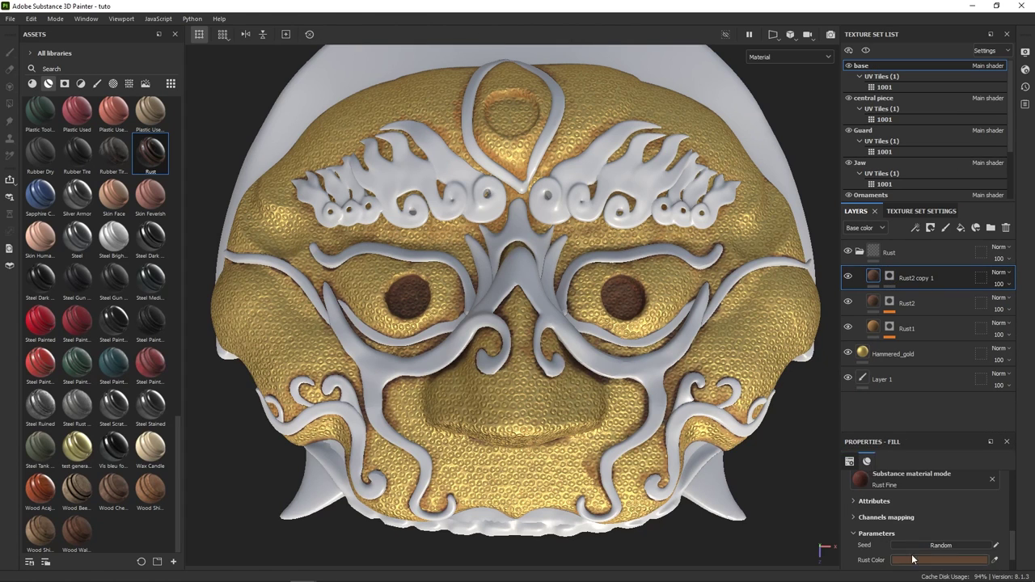
pyautogui.click(913, 559)
pyautogui.moveTo(825, 488); pyautogui.dragTo(824, 498)
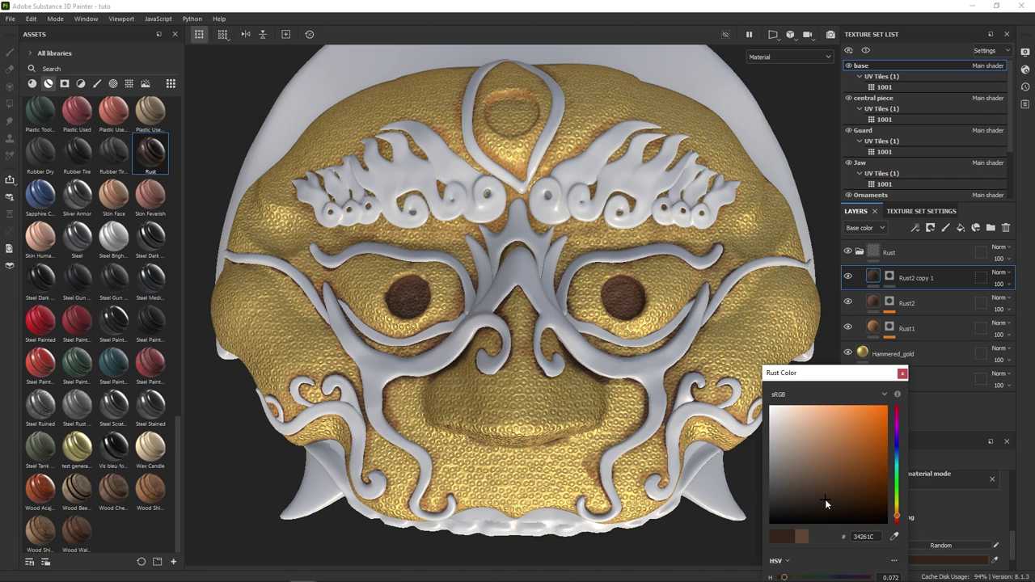
pyautogui.click(902, 373)
# Add a fill to the Rust2 copy's mask and use the Grunge Paint Peeled texture as its grayscale.
pyautogui.click(889, 277)
pyautogui.rightClick(901, 378)
pyautogui.click(929, 456)
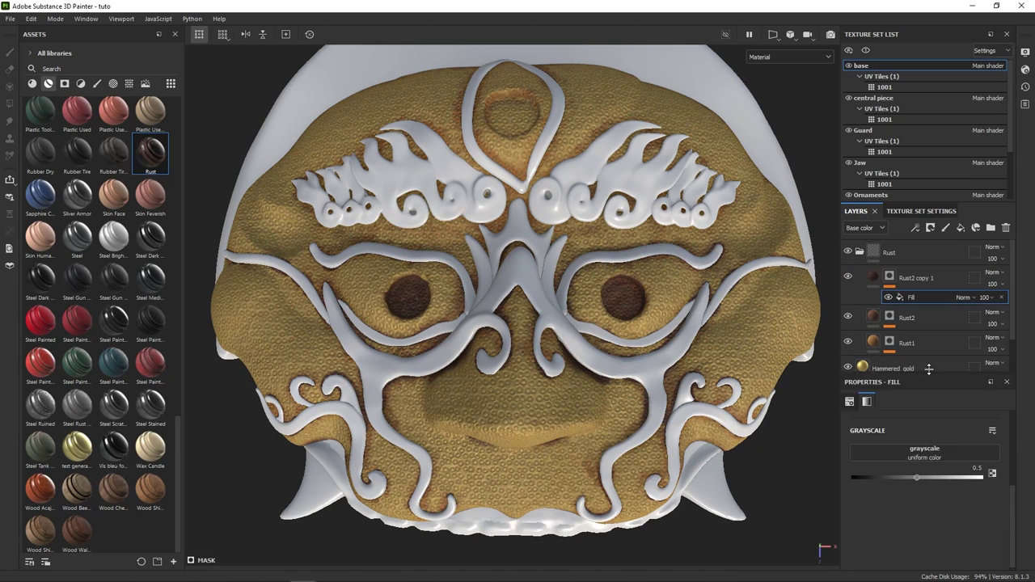
pyautogui.click(938, 399)
pyautogui.write('paint pee')
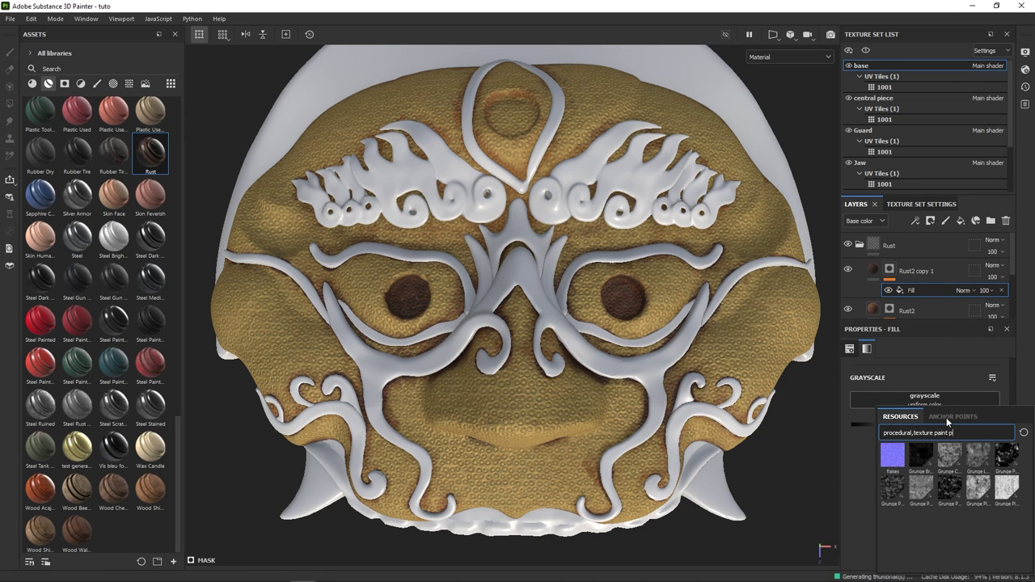
pyautogui.click(892, 458)
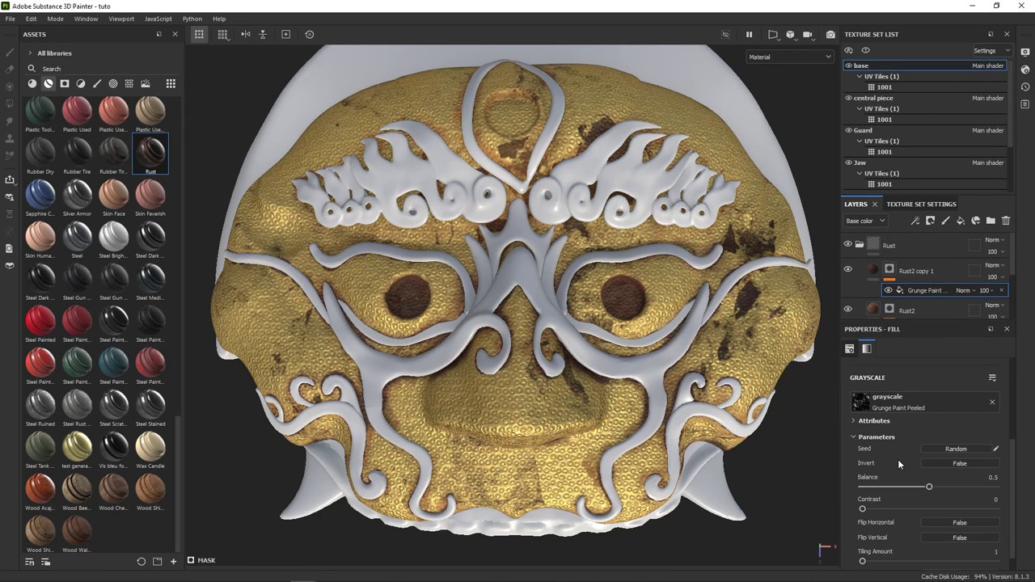
# Change the grunge fill's projection in the mask to Tri-planar projection.
pyautogui.scroll(2, 920, 425)
pyautogui.scroll(2, 920, 425)
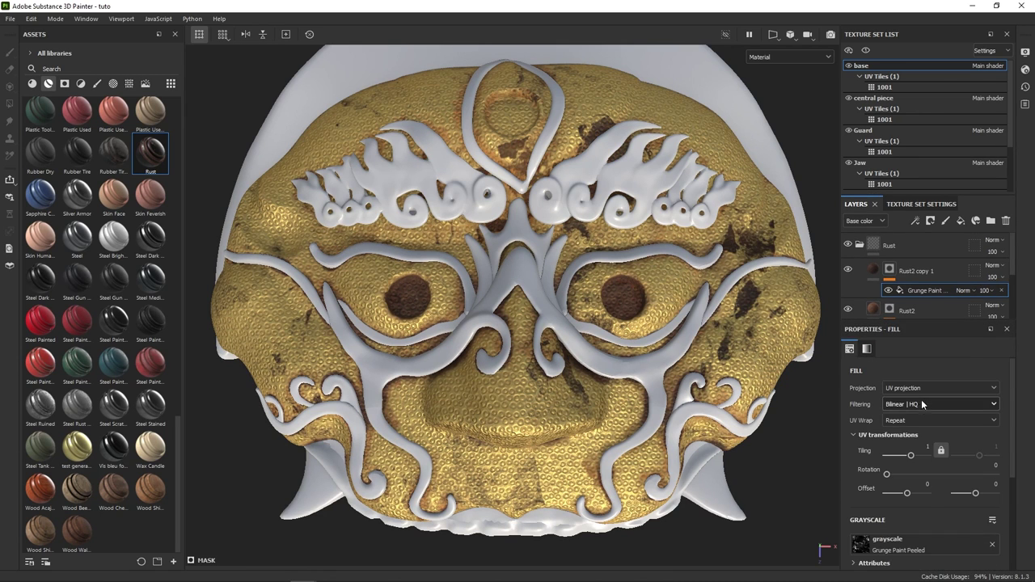
pyautogui.click(927, 389)
pyautogui.click(926, 412)
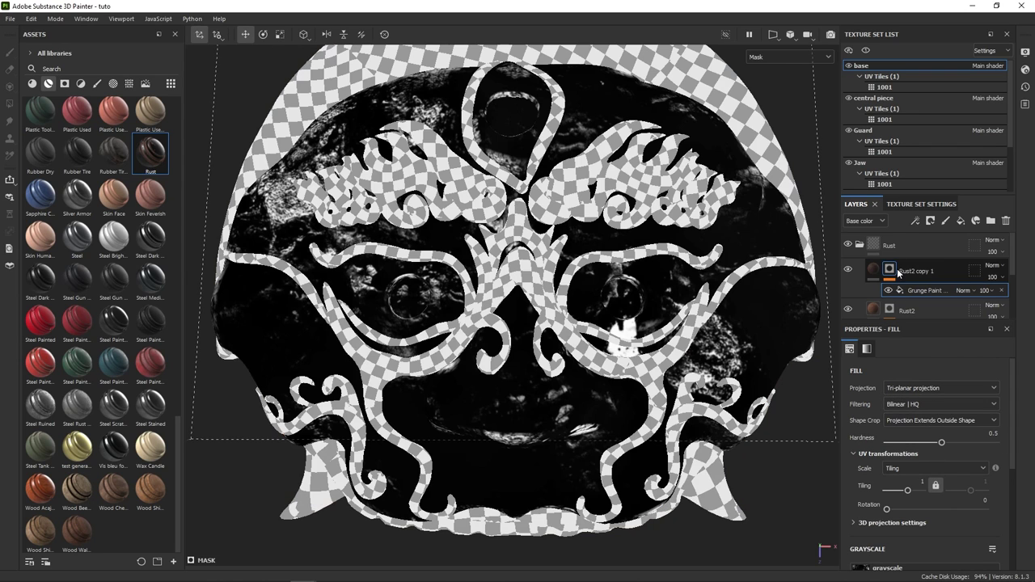
# While viewing the mask, rotate the grunge fill to 25.71 and increase its Tiling Amount, then return to the material view.
pyautogui.keyDown('alt'); pyautogui.click(890, 270); pyautogui.keyUp('alt')
pyautogui.click(918, 482)
pyautogui.scroll(-4, 902, 513)
pyautogui.scroll(-1, 899, 513)
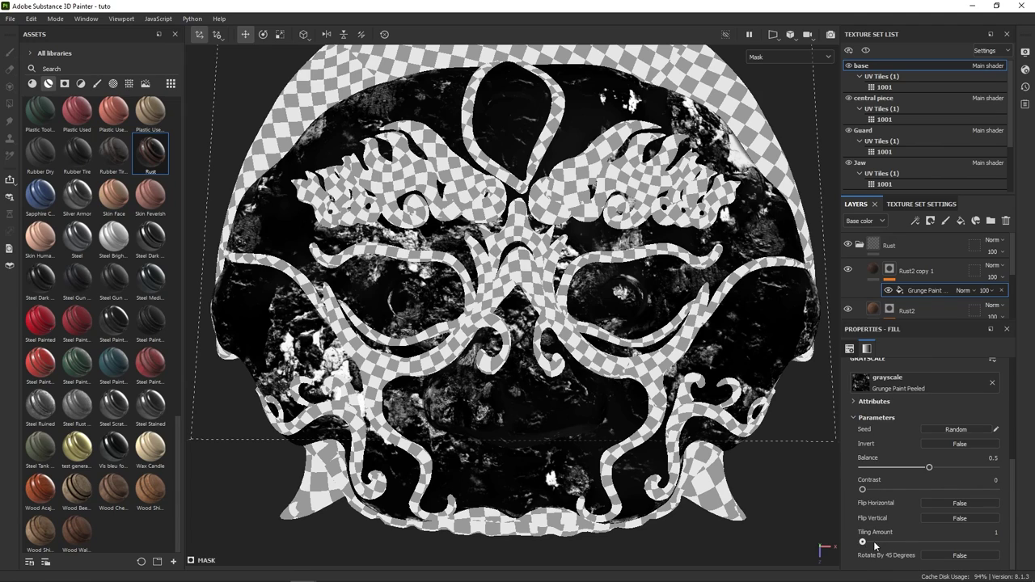
pyautogui.scroll(5, 889, 517)
pyautogui.moveTo(907, 491); pyautogui.dragTo(907, 491)
pyautogui.scroll(-2, 908, 550)
pyautogui.scroll(-4, 909, 550)
pyautogui.moveTo(922, 542); pyautogui.dragTo(941, 542)
pyautogui.press('m')
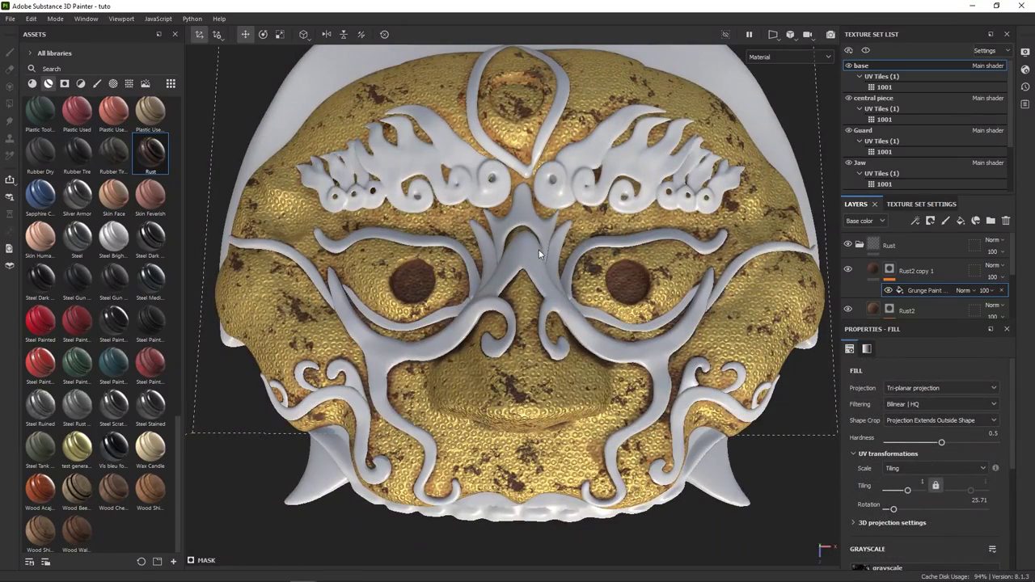
# Add a paint effect above the grunge fill in the mask and set its blending mode to Subtract.
pyautogui.rightClick(886, 289)
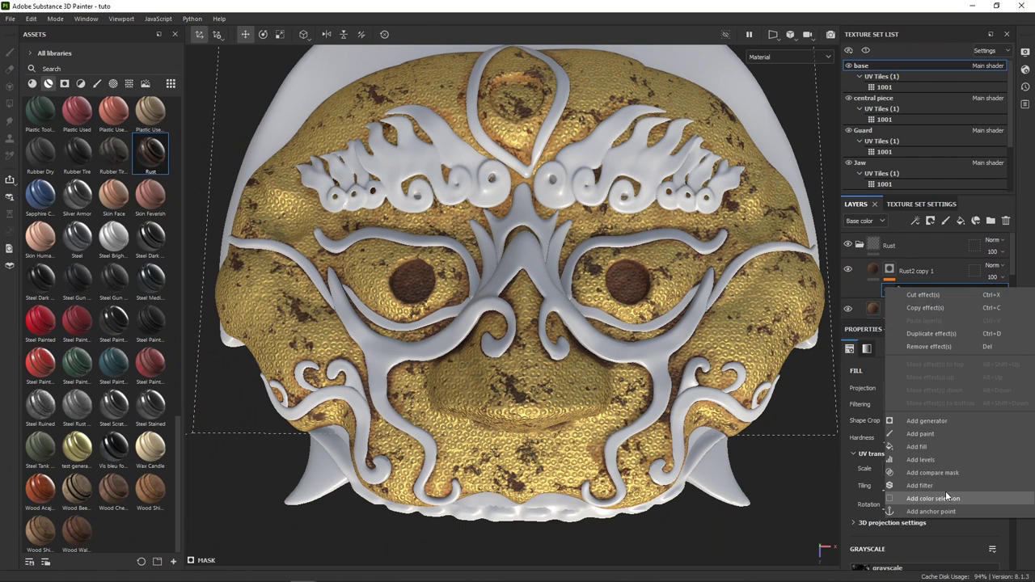
pyautogui.click(941, 434)
pyautogui.click(984, 289)
pyautogui.click(970, 105)
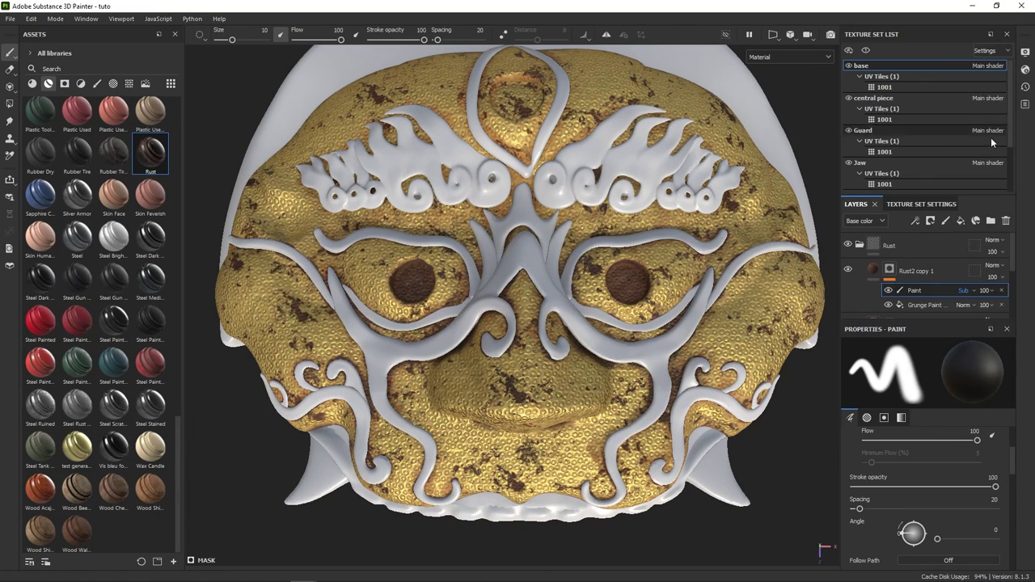
# Choose the Dirt Splash brush and paint out some of the dark rust patches on the face at size 26.96.
pyautogui.click(97, 83)
pyautogui.scroll(-5, 97, 191)
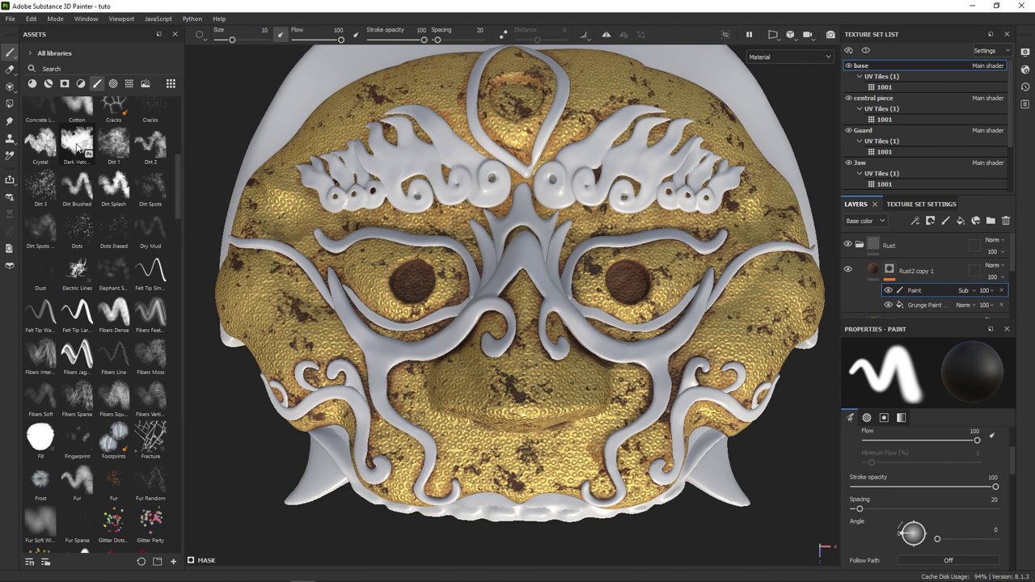
pyautogui.moveTo(77, 147)
pyautogui.moveTo(126, 147)
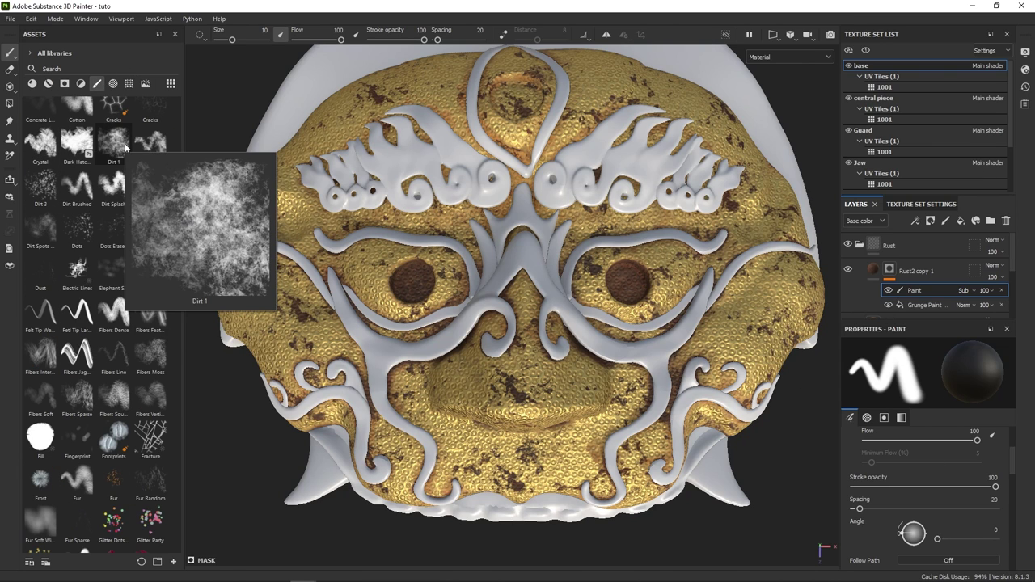
pyautogui.click(110, 198)
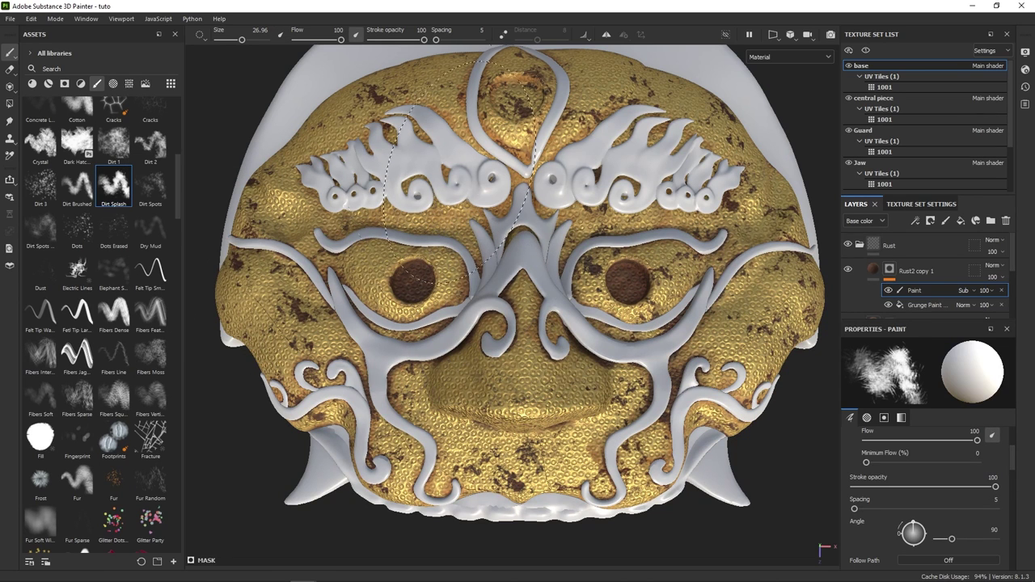
pyautogui.moveTo(626, 308)
pyautogui.mouseDown()
pyautogui.moveTo(631, 364)
pyautogui.moveTo(566, 406)
pyautogui.moveTo(550, 435)
pyautogui.moveTo(545, 485)
pyautogui.moveTo(451, 450)
pyautogui.moveTo(489, 493)
pyautogui.moveTo(566, 542)
pyautogui.moveTo(638, 495)
pyautogui.moveTo(590, 501)
pyautogui.moveTo(631, 502)
pyautogui.moveTo(637, 473)
pyautogui.moveTo(756, 311)
pyautogui.mouseUp()
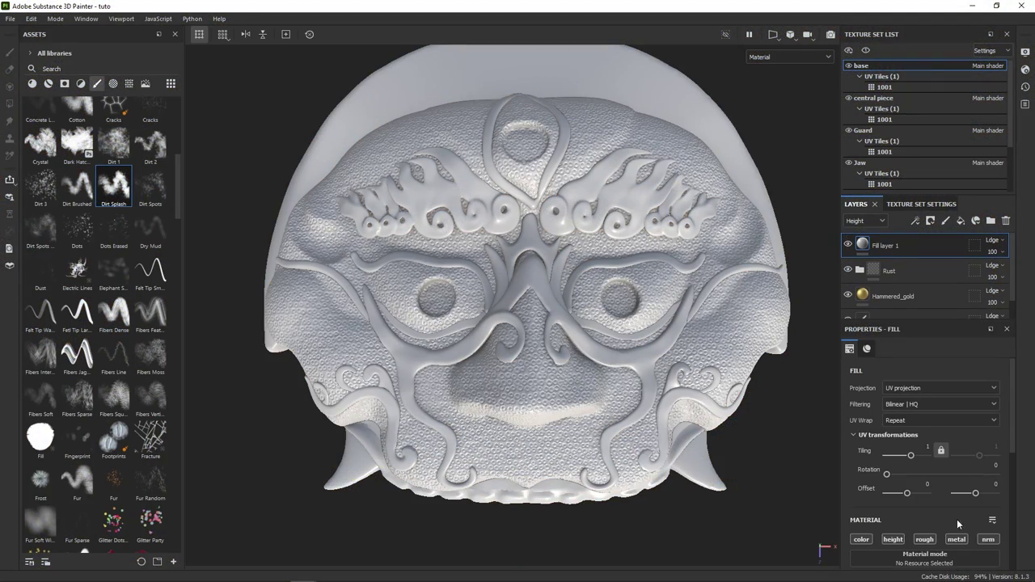
# Set the base color of Fill layer 1 to an orange-brown, A35B38.
pyautogui.scroll(-3, 916, 499)
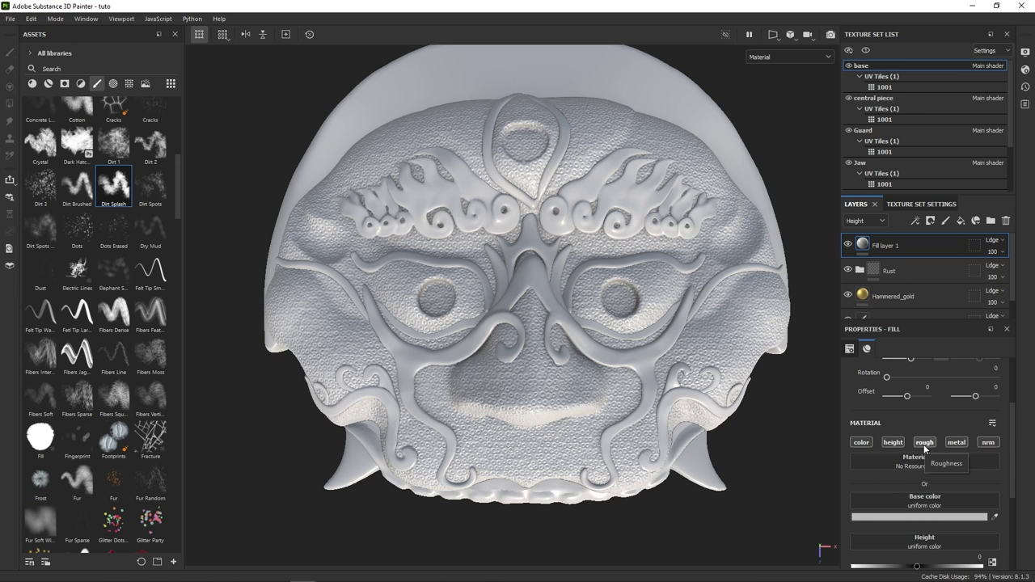
pyautogui.click(954, 517)
pyautogui.click(846, 454)
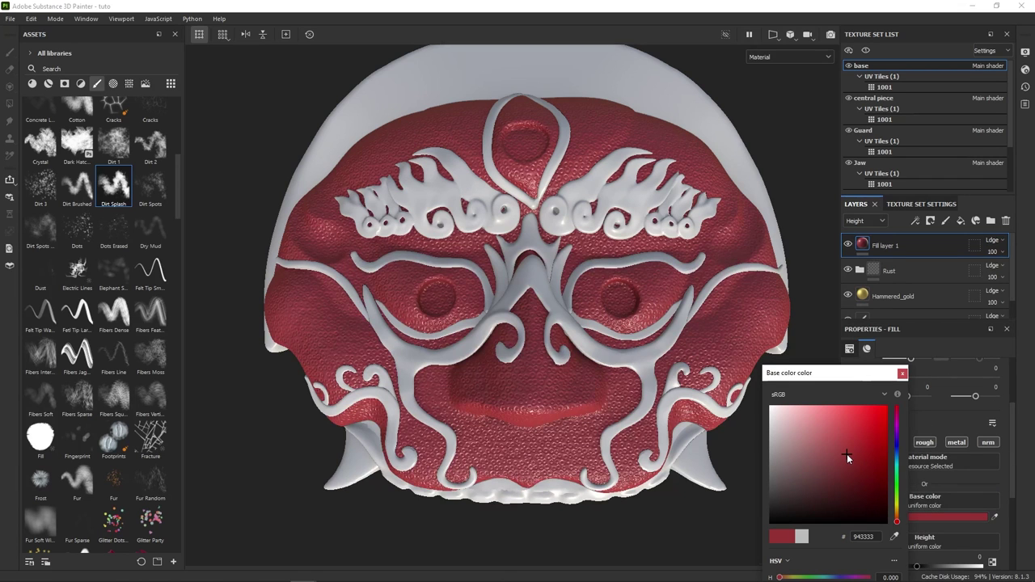
pyautogui.moveTo(846, 454); pyautogui.dragTo(846, 447)
pyautogui.click(897, 518)
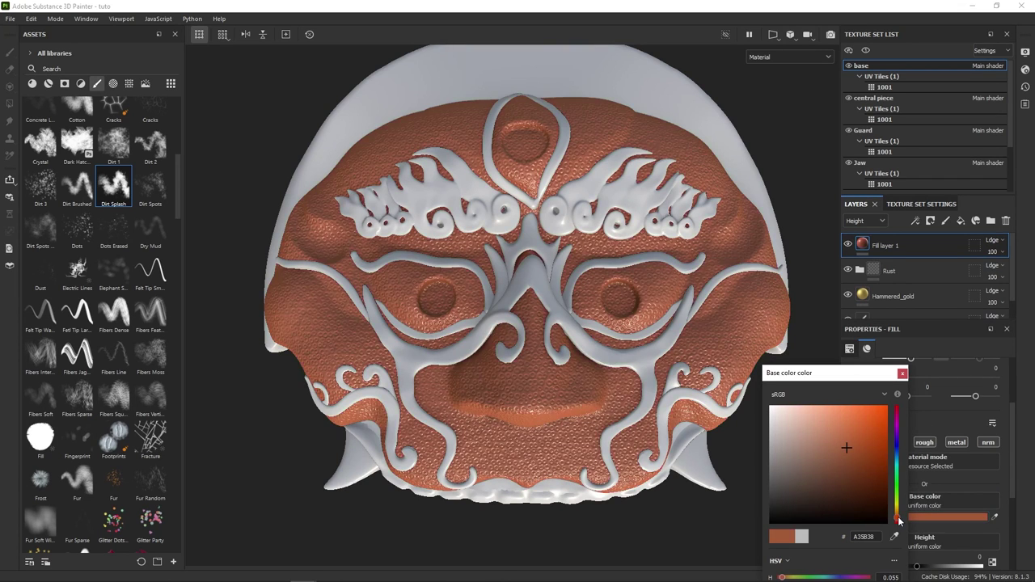
pyautogui.click(902, 374)
# Set Fill layer 1's metallic value to 0.5388 and its height to 0.1755.
pyautogui.scroll(-3, 884, 518)
pyautogui.scroll(-1, 884, 537)
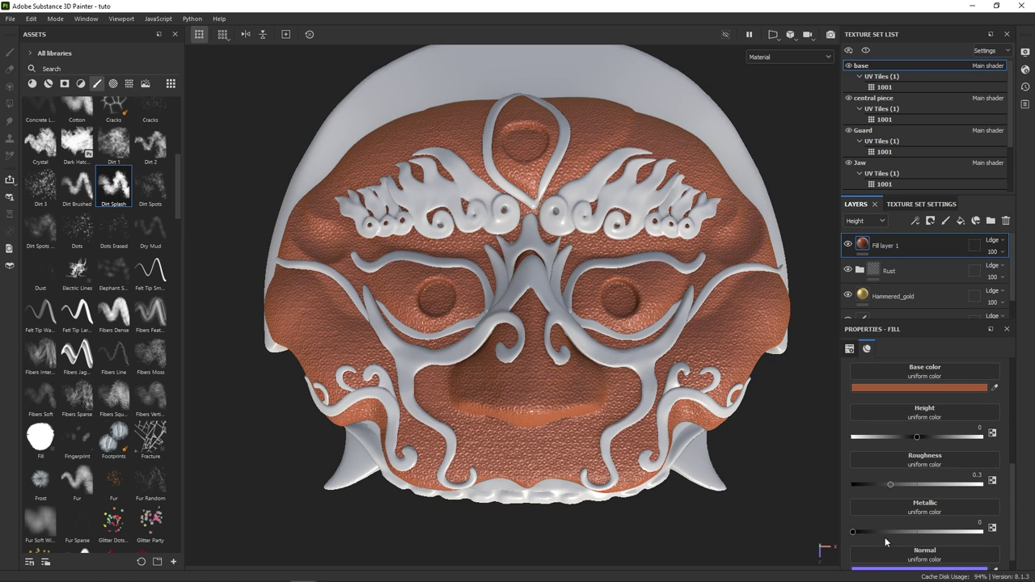
pyautogui.scroll(3, 954, 485)
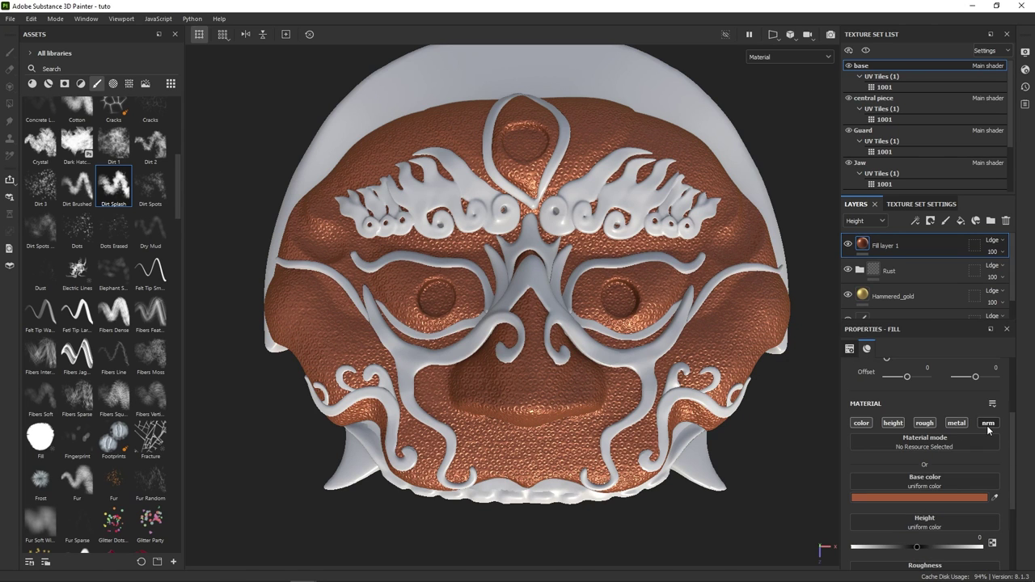
pyautogui.scroll(-2, 918, 485)
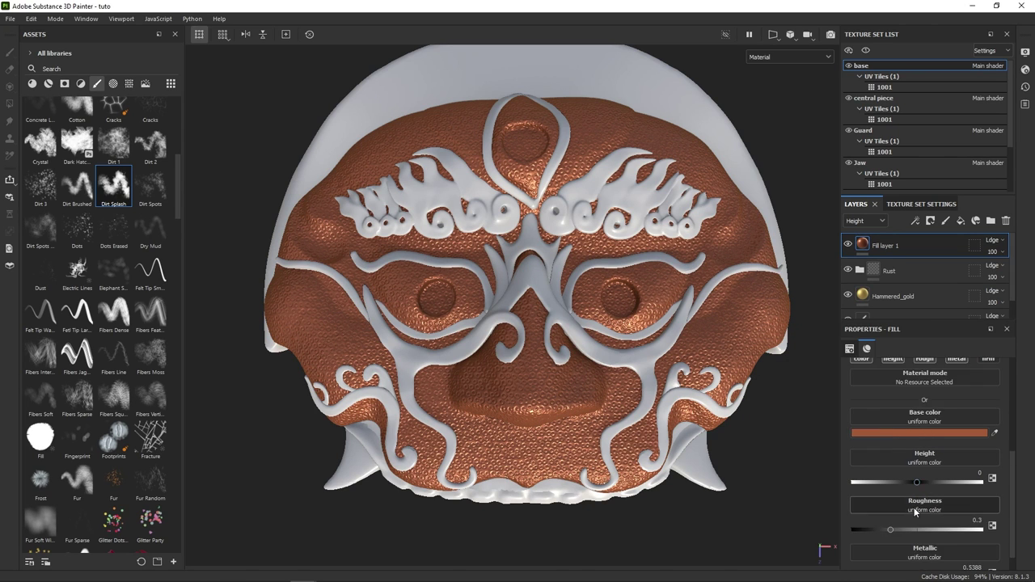
pyautogui.moveTo(918, 480); pyautogui.dragTo(928, 481)
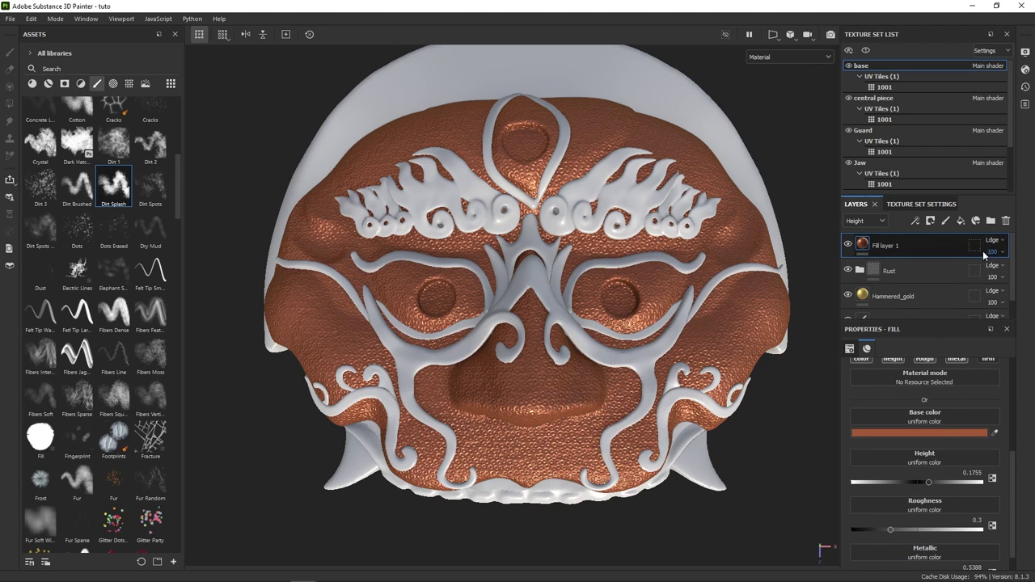
# Set Fill layer 1's blending mode to Normal for both the Height and Normal channels, and inspect the smoothed surface.
pyautogui.click(995, 241)
pyautogui.click(988, 250)
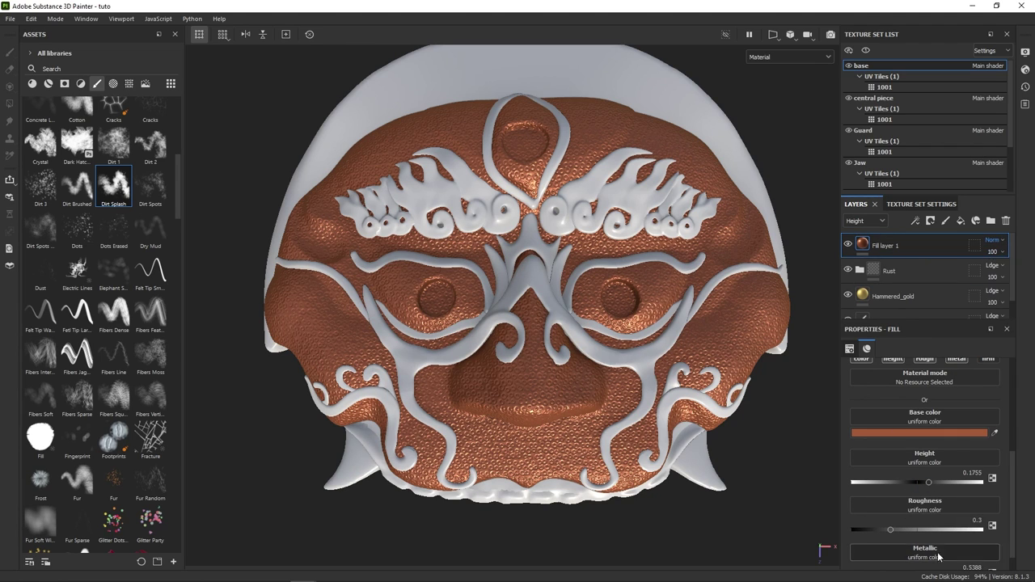
pyautogui.scroll(1, 967, 503)
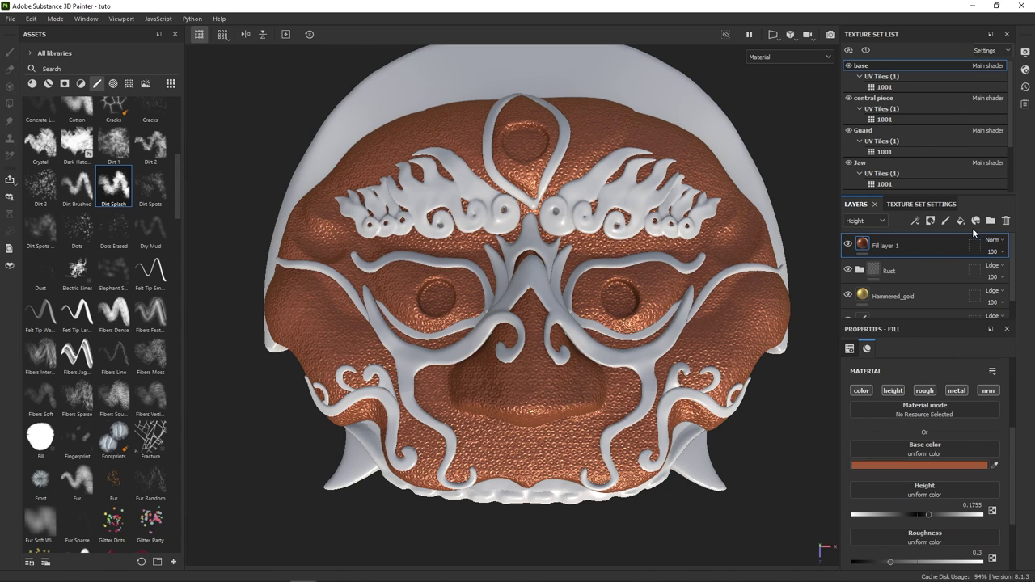
pyautogui.click(863, 221)
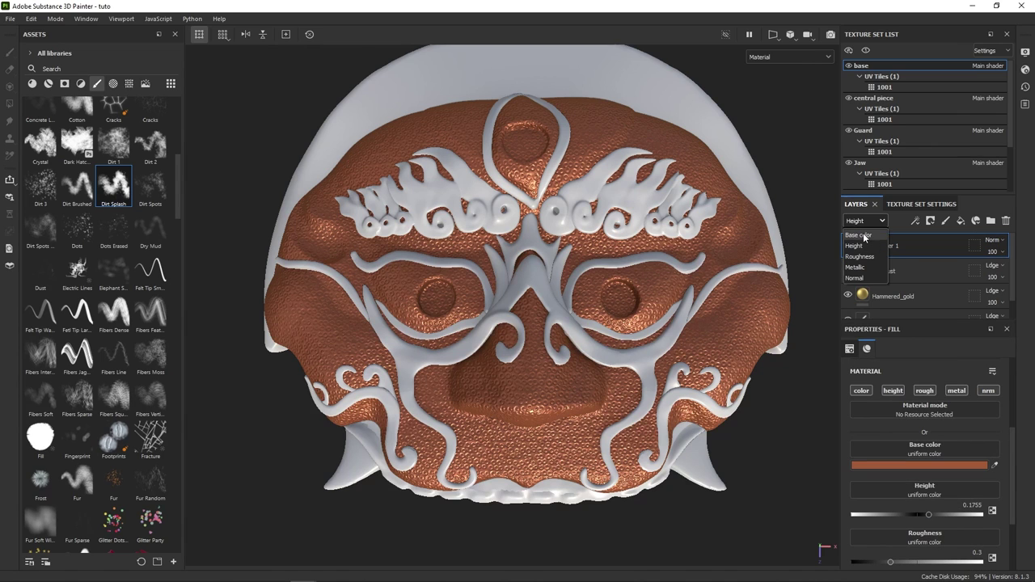
pyautogui.click(856, 279)
pyautogui.click(994, 240)
pyautogui.click(992, 251)
pyautogui.scroll(8, 443, 338)
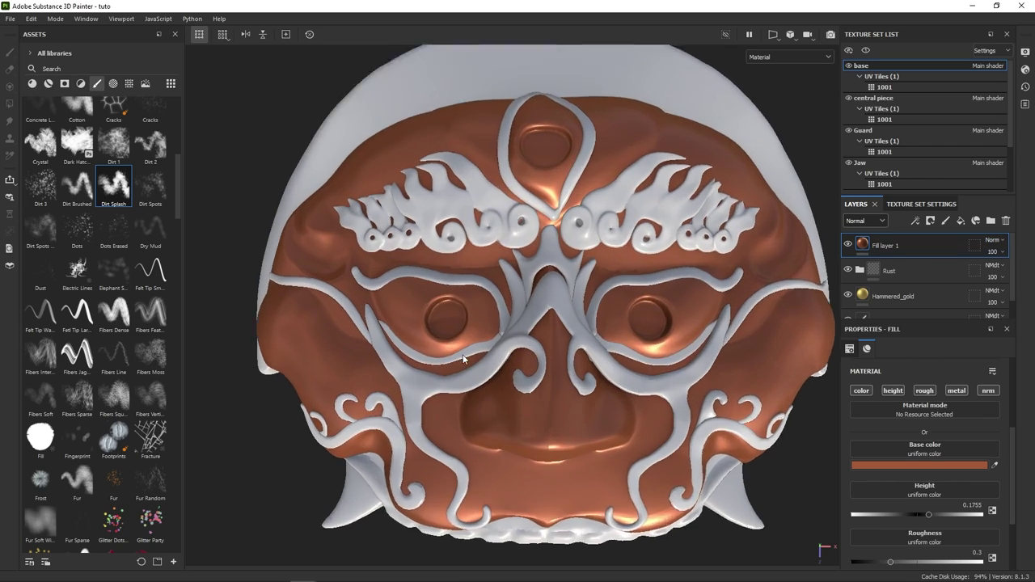
pyautogui.scroll(-8, 506, 381)
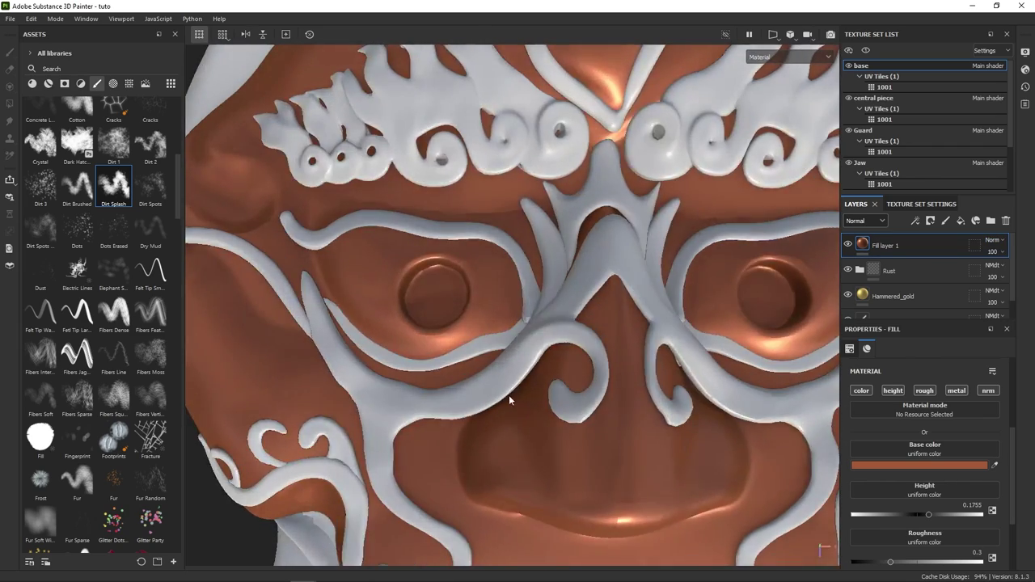
pyautogui.scroll(-2, 522, 401)
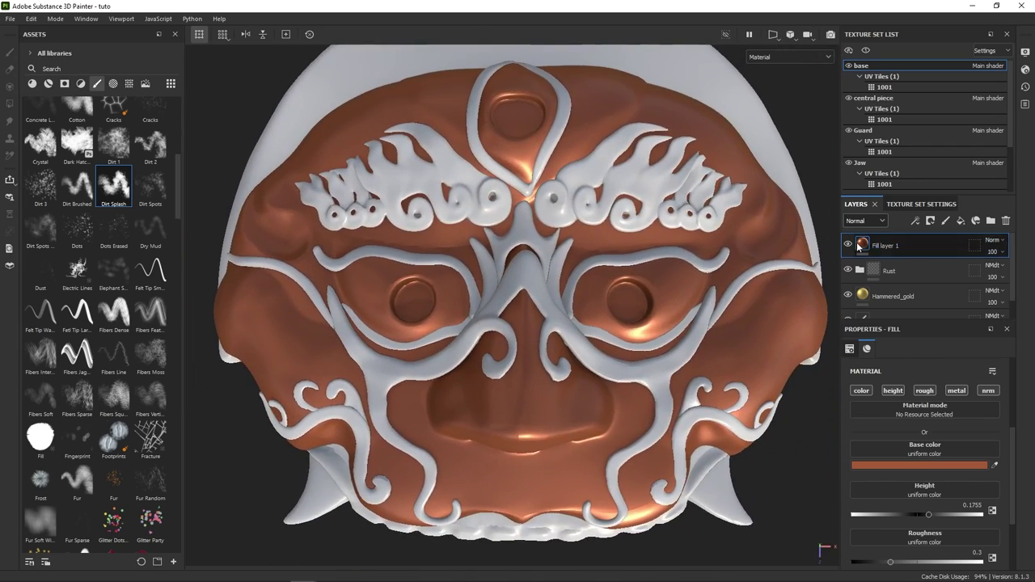
# Group Fill layer 1 into a new folder and name the folder Eyes.
pyautogui.hotkey('ctrl', 'g')
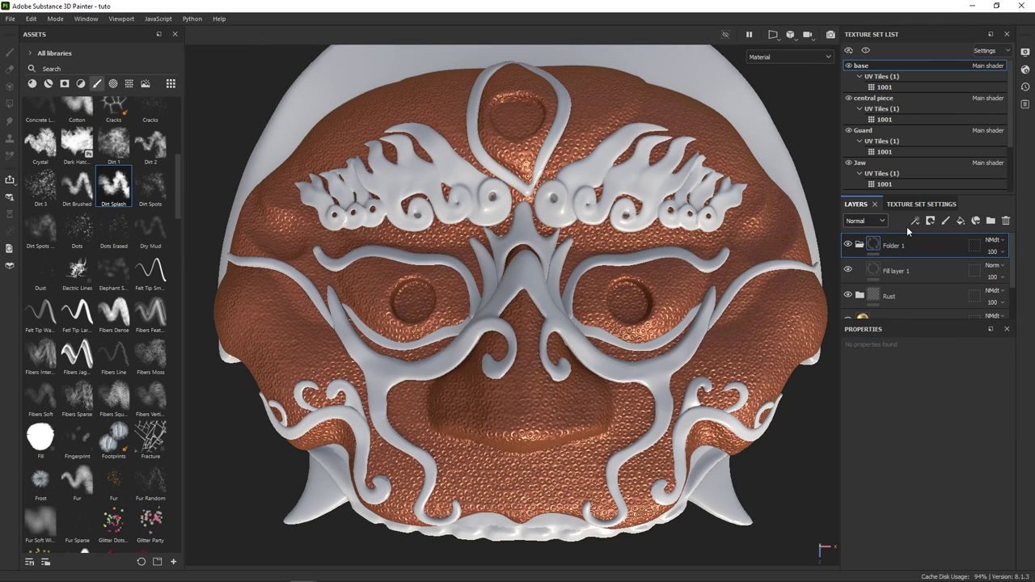
pyautogui.doubleClick(894, 246)
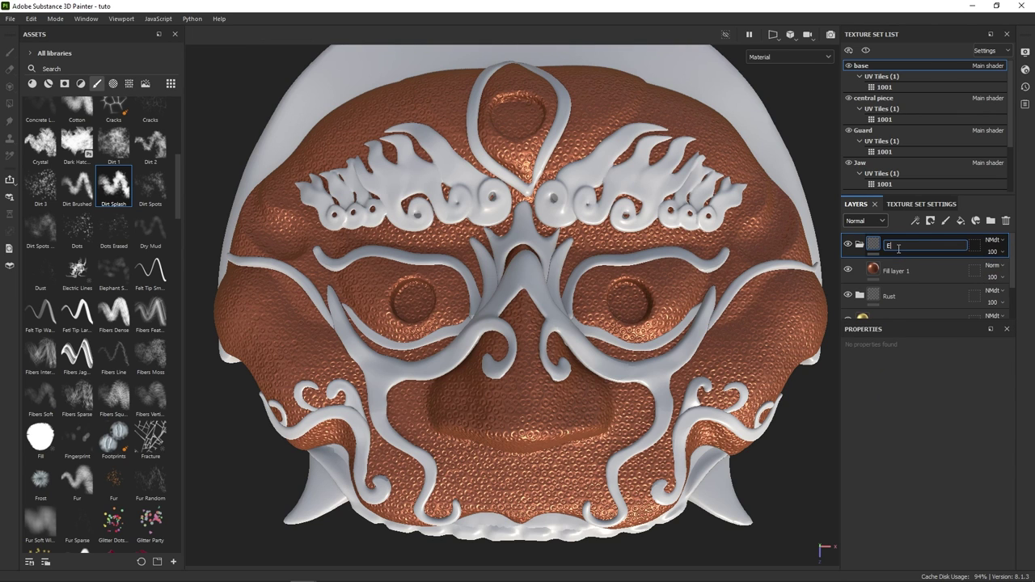
pyautogui.write('Eyes')
pyautogui.press('Return')
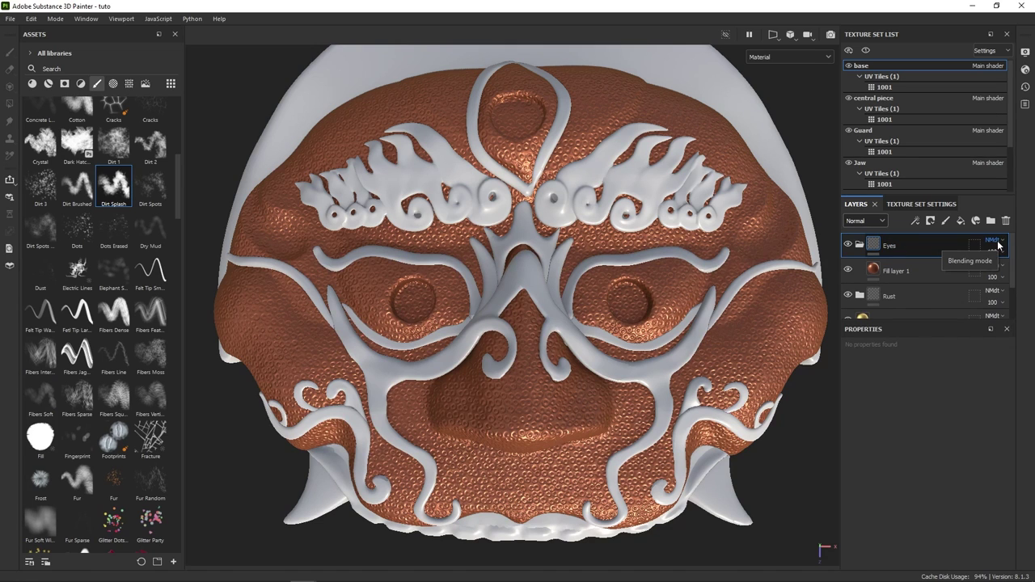
# Set the Eyes folder's blending mode to Normal for the Normal channel.
pyautogui.click(997, 244)
pyautogui.click(998, 253)
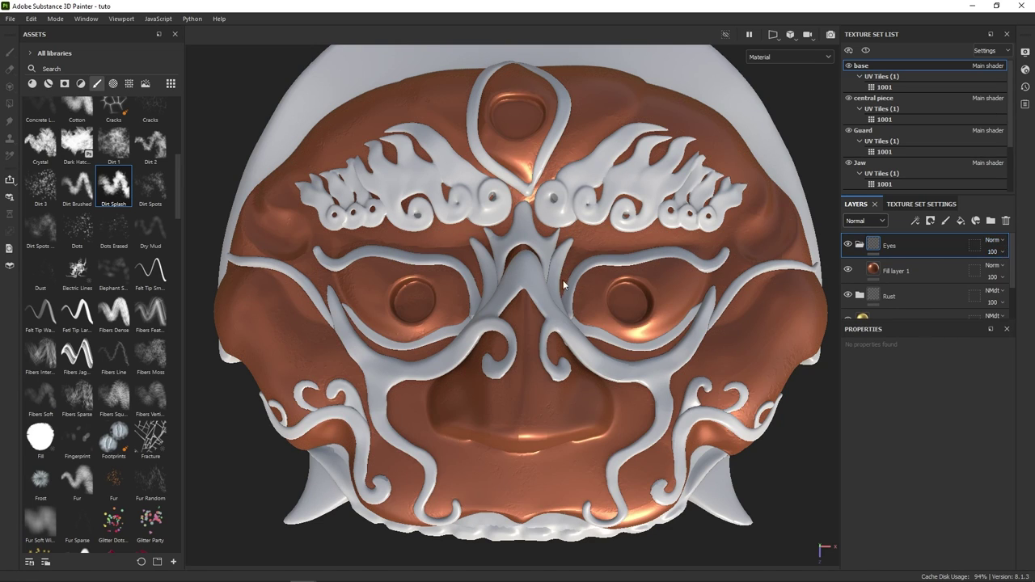
pyautogui.keyDown('alt'); pyautogui.moveTo(565, 283); pyautogui.dragTo(569, 256); pyautogui.keyUp('alt')
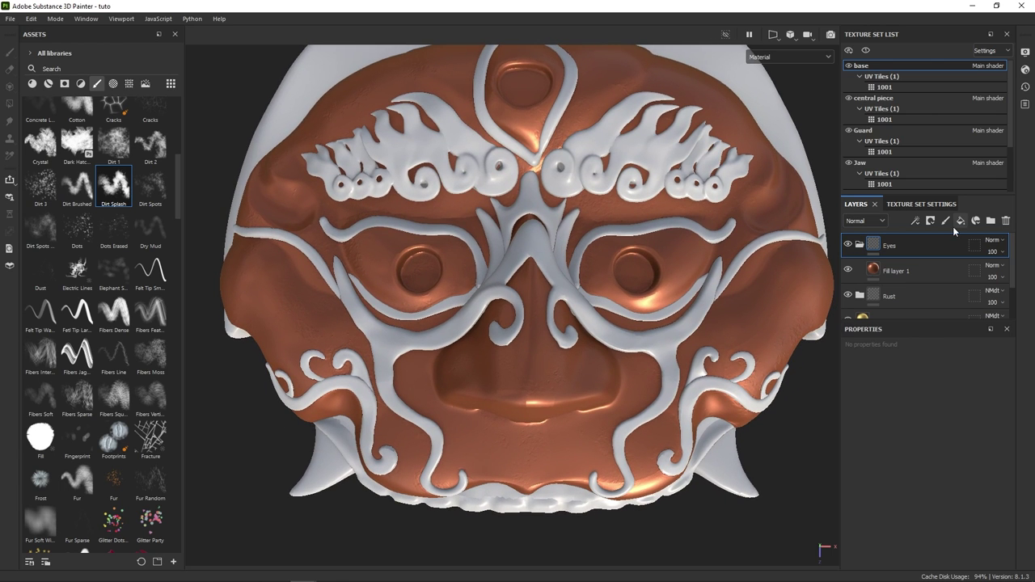
# Add a black mask with a paint effect to the Eyes folder and paint both eyes into it with the Basic Hard brush.
pyautogui.doubleClick(887, 244)
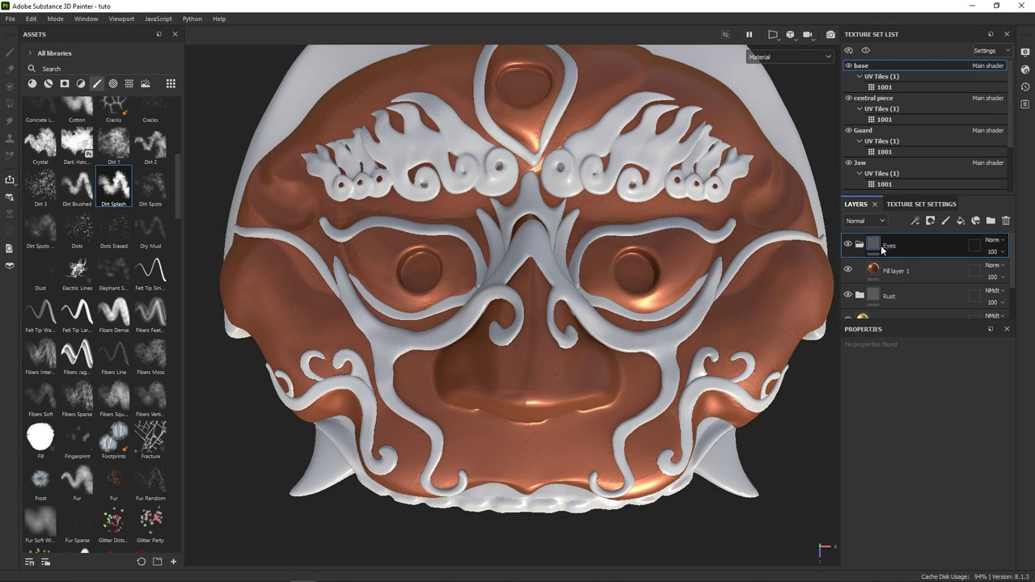
pyautogui.rightClick(873, 244)
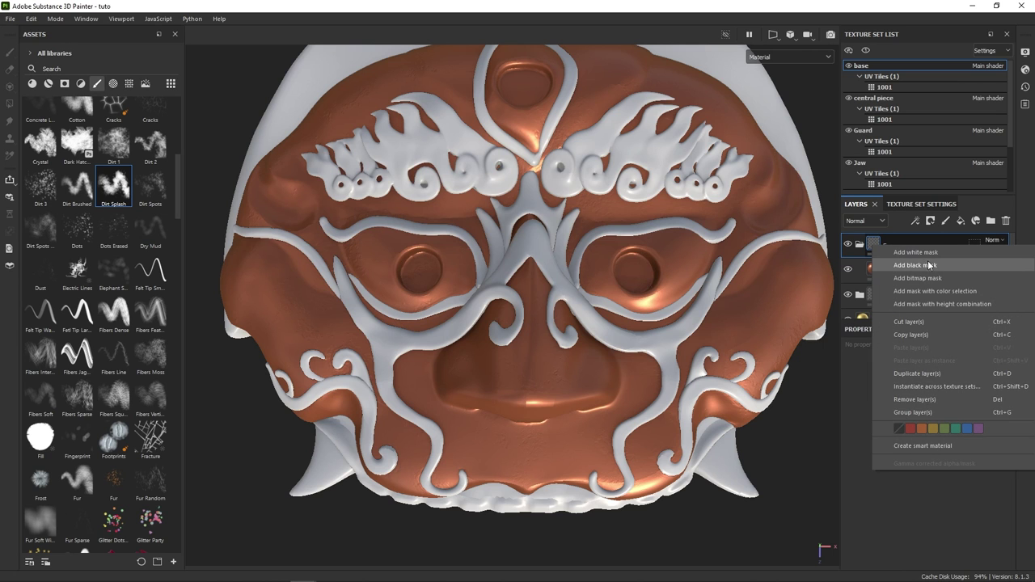
pyautogui.click(929, 264)
pyautogui.rightClick(889, 244)
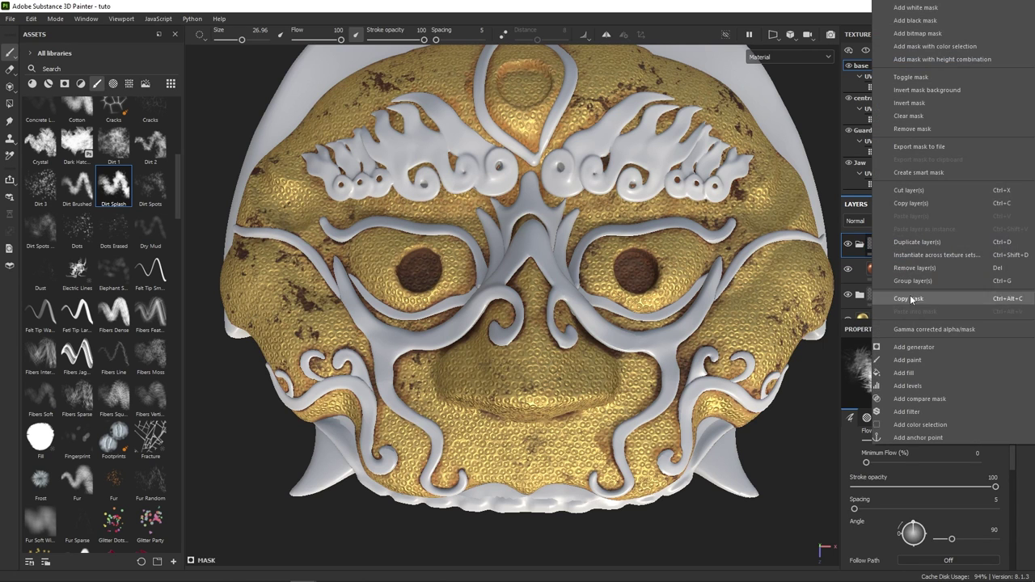
pyautogui.click(948, 359)
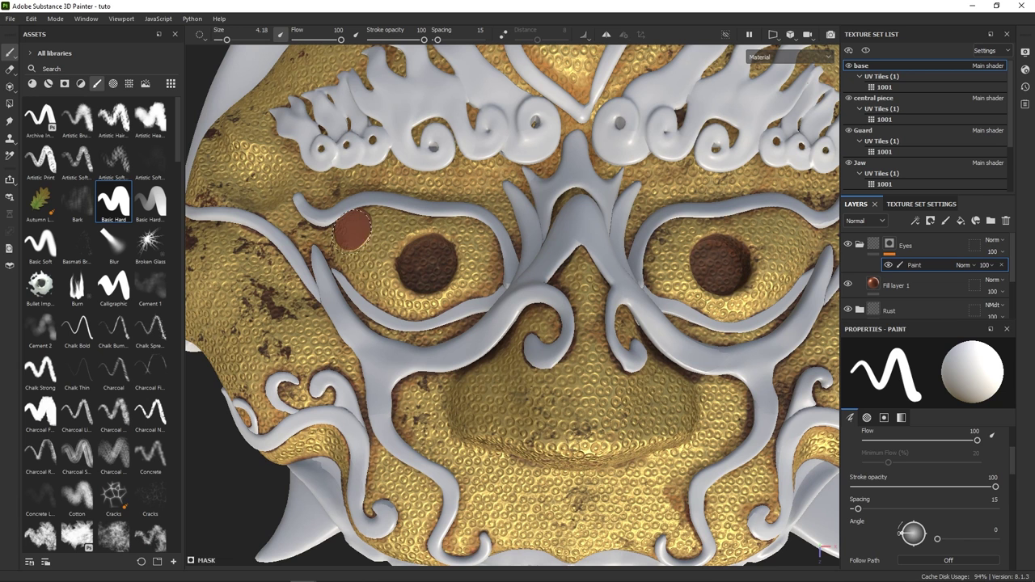
pyautogui.moveTo(352, 229)
pyautogui.mouseDown()
pyautogui.moveTo(361, 256)
pyautogui.moveTo(398, 293)
pyautogui.moveTo(445, 302)
pyautogui.moveTo(478, 270)
pyautogui.moveTo(463, 237)
pyautogui.moveTo(379, 222)
pyautogui.moveTo(386, 261)
pyautogui.moveTo(469, 291)
pyautogui.moveTo(502, 267)
pyautogui.mouseUp()
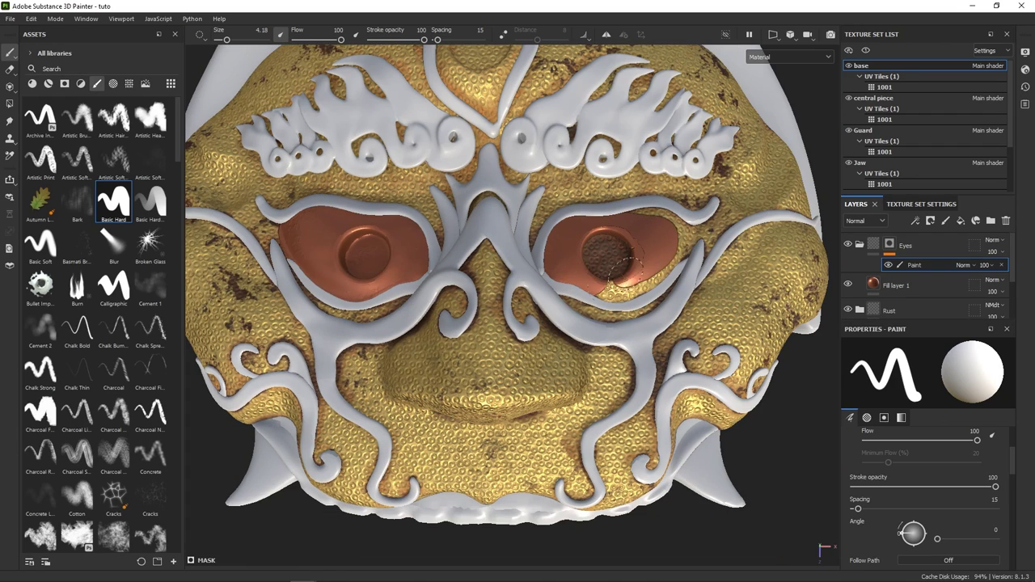
pyautogui.moveTo(619, 265)
pyautogui.mouseDown()
pyautogui.moveTo(662, 263)
pyautogui.moveTo(674, 243)
pyautogui.moveTo(652, 220)
pyautogui.moveTo(681, 247)
pyautogui.mouseUp()
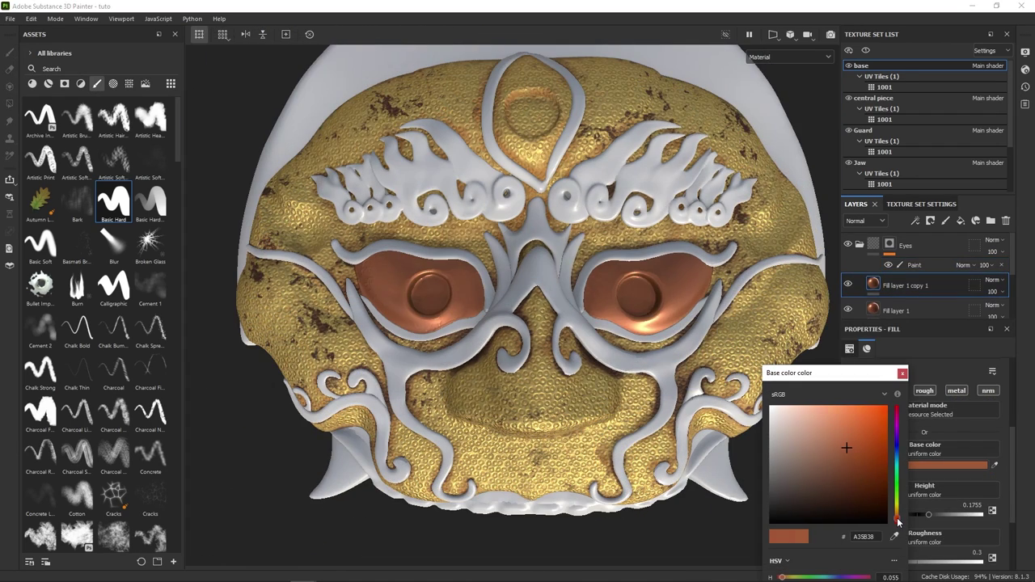
# Set the base color of Fill layer 1 copy 1 to a dark reddish brown, 763722.
pyautogui.click(897, 522)
pyautogui.click(848, 475)
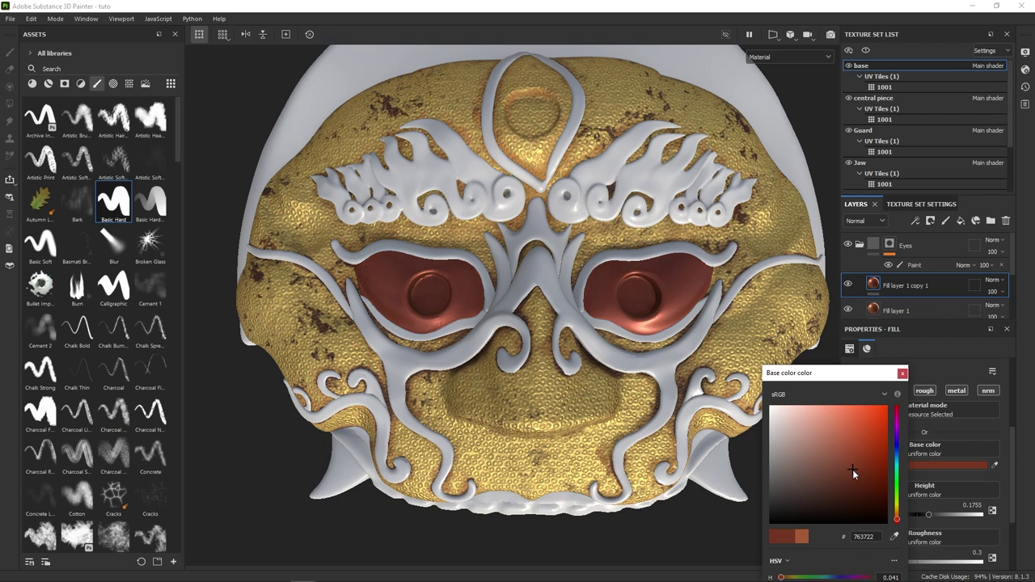
pyautogui.click(902, 373)
# Add a black mask to Fill layer 1 copy 1 and drive it with a Dirt generator.
pyautogui.rightClick(873, 285)
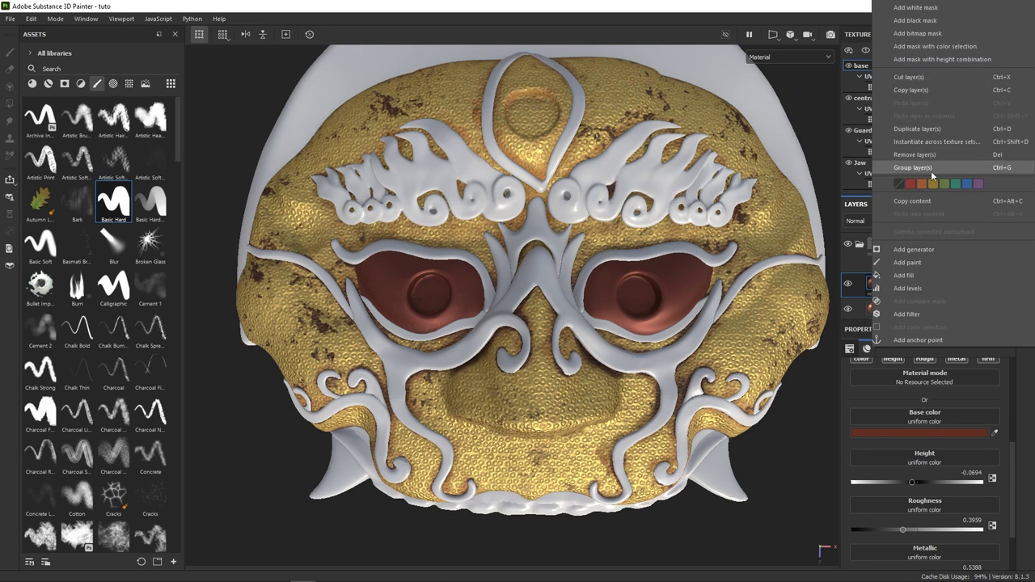
pyautogui.click(926, 20)
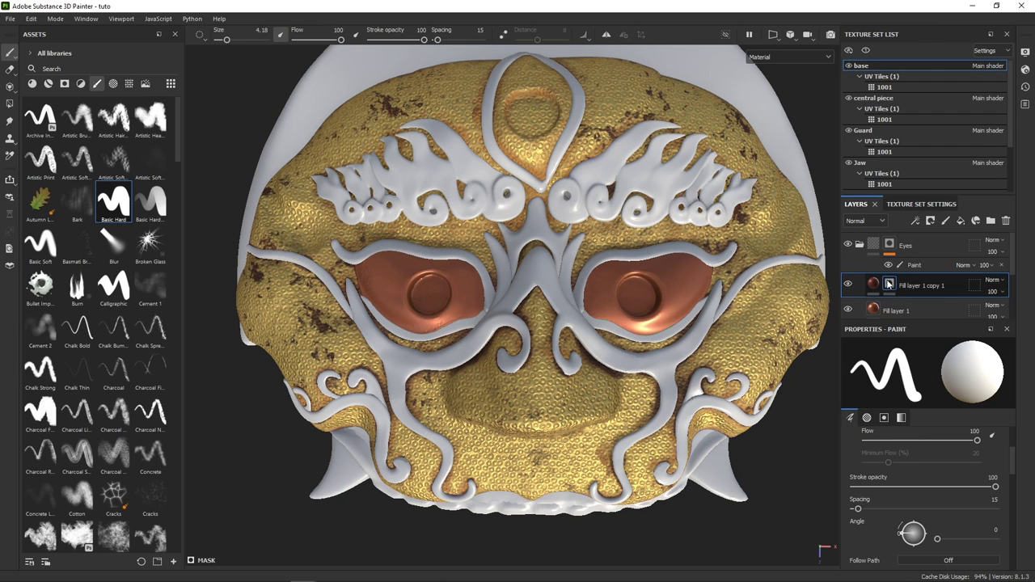
pyautogui.rightClick(893, 282)
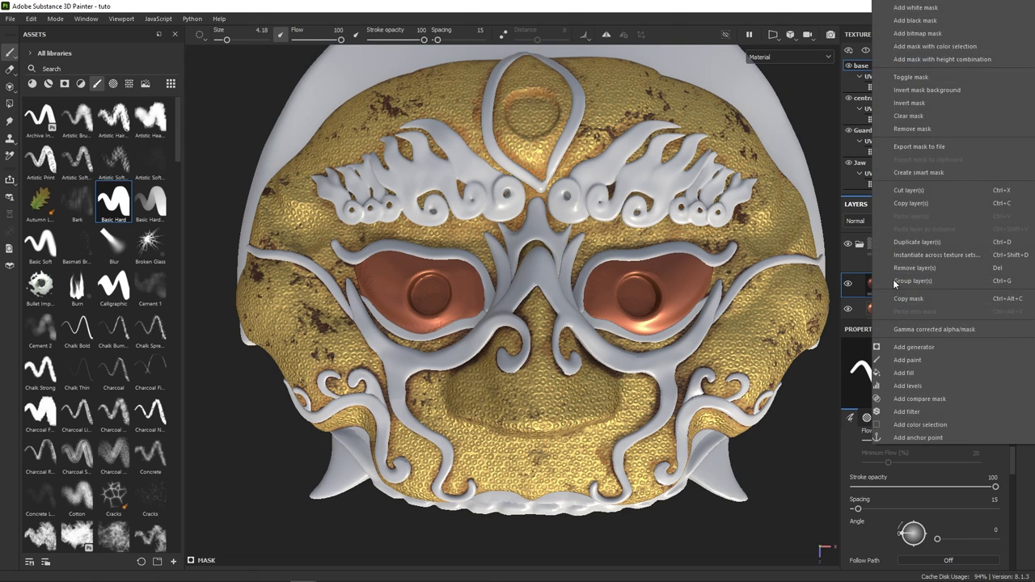
pyautogui.click(910, 345)
pyautogui.moveTo(938, 319); pyautogui.dragTo(935, 383)
pyautogui.click(930, 441)
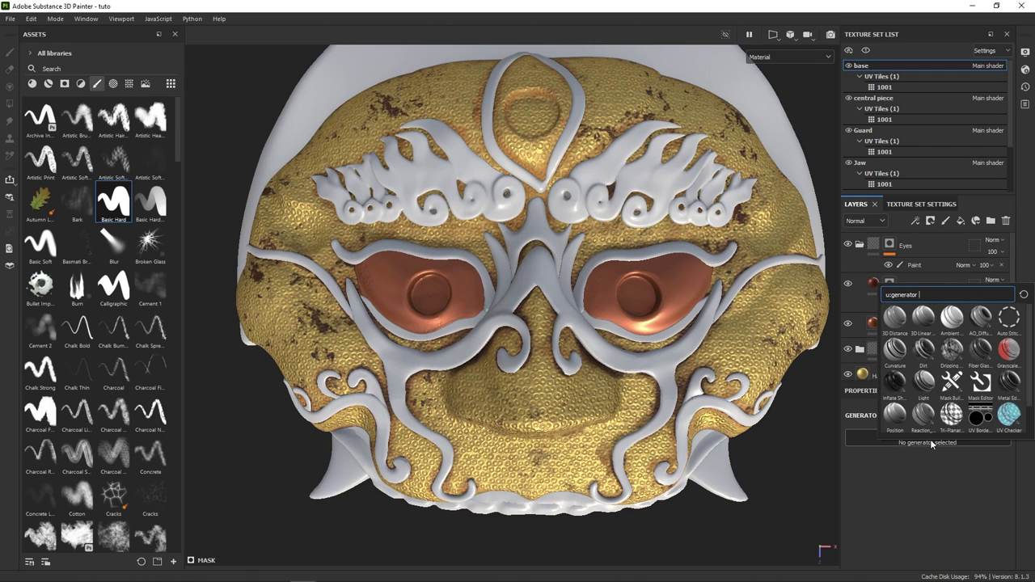
pyautogui.write('dirt')
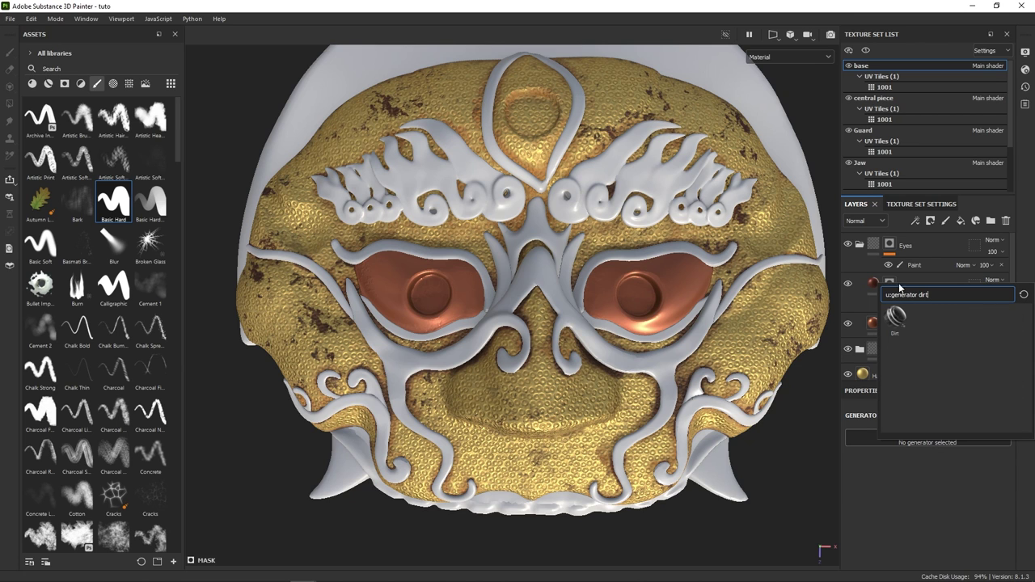
pyautogui.click(898, 318)
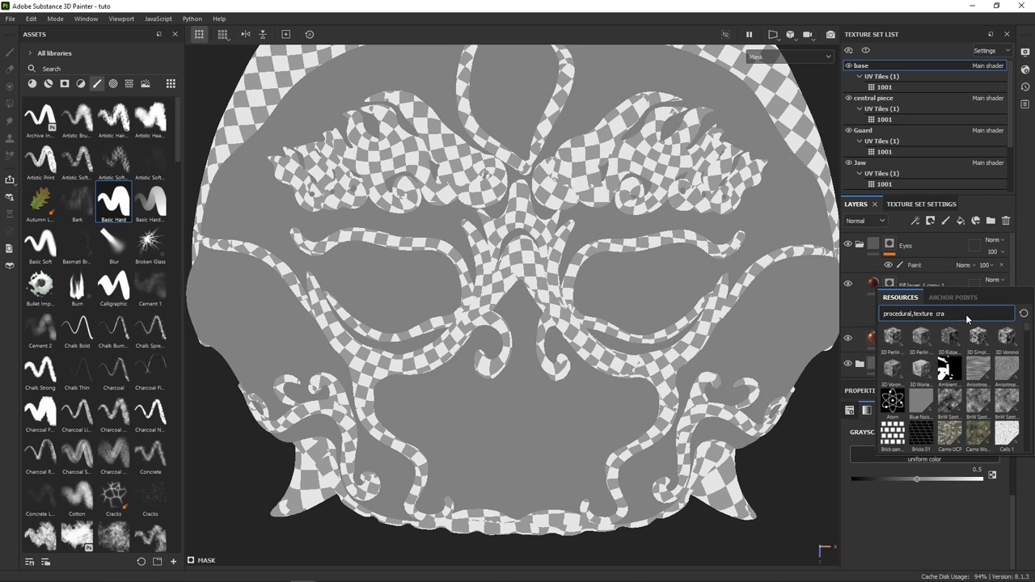
# Assign Grunge Cracked Deep to the mask's fill effect with a tiling amount of 4 and Linear dodge blending.
pyautogui.write('ck')
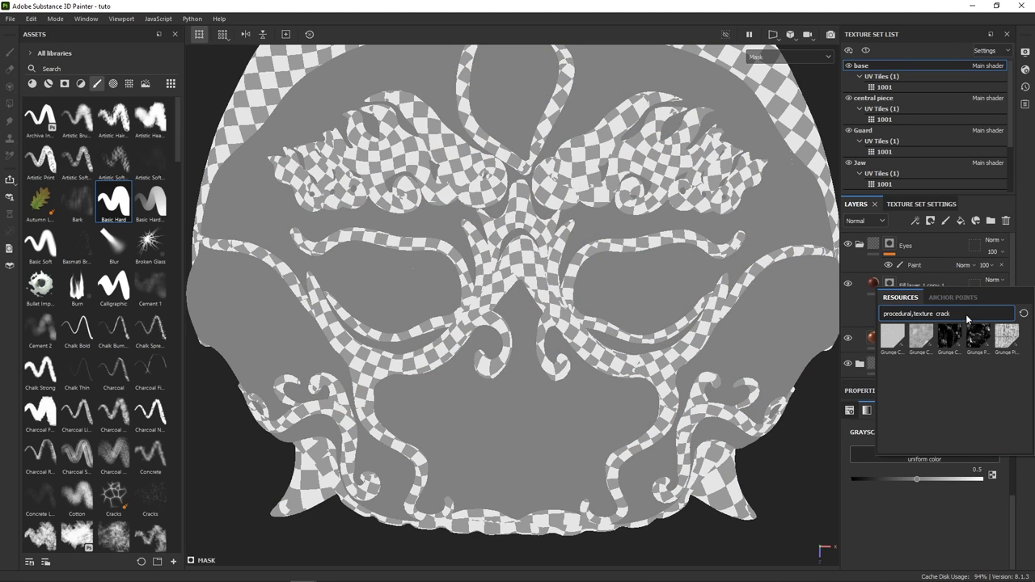
pyautogui.click(951, 340)
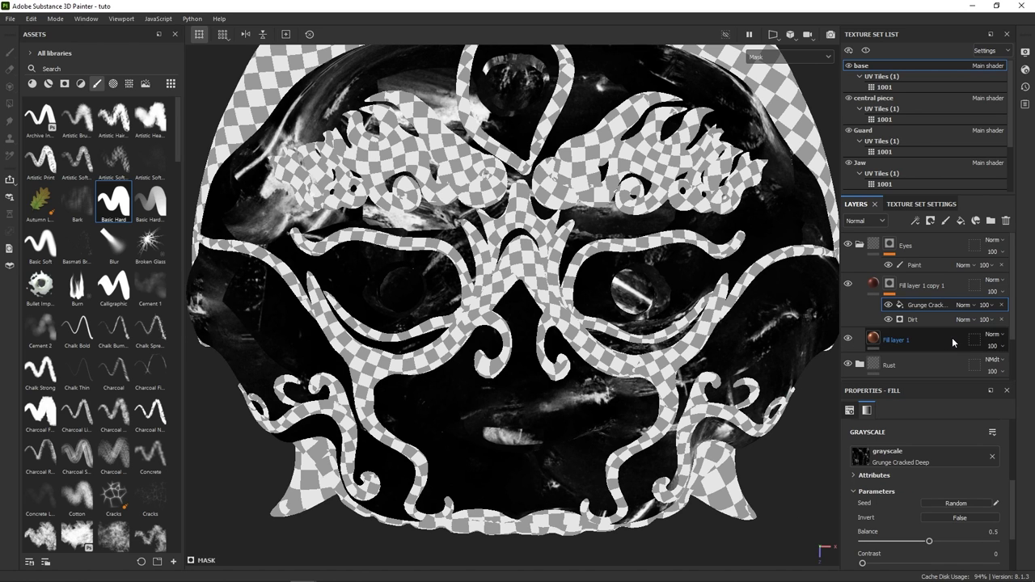
pyautogui.scroll(-2, 914, 485)
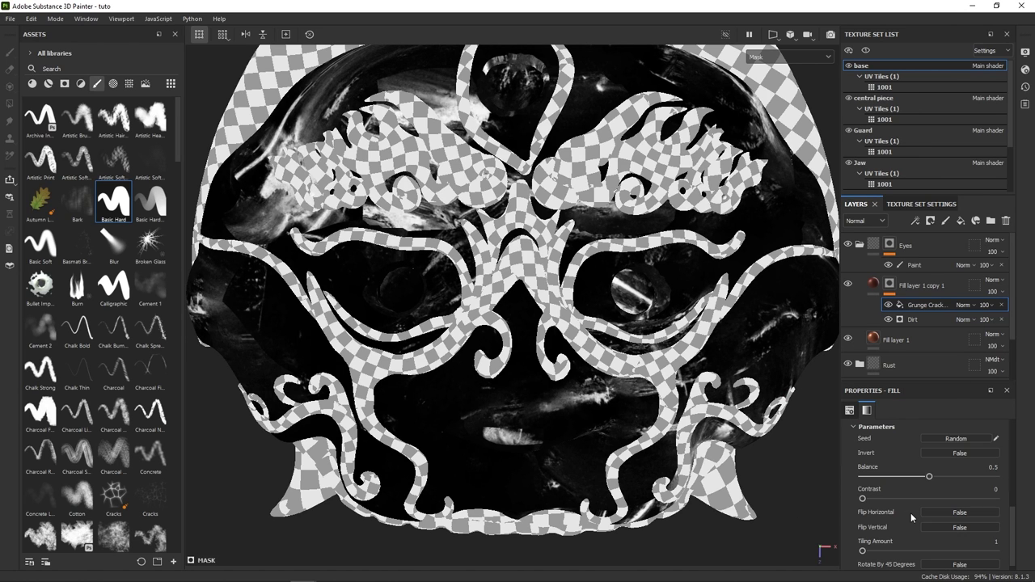
pyautogui.moveTo(869, 552); pyautogui.dragTo(888, 552)
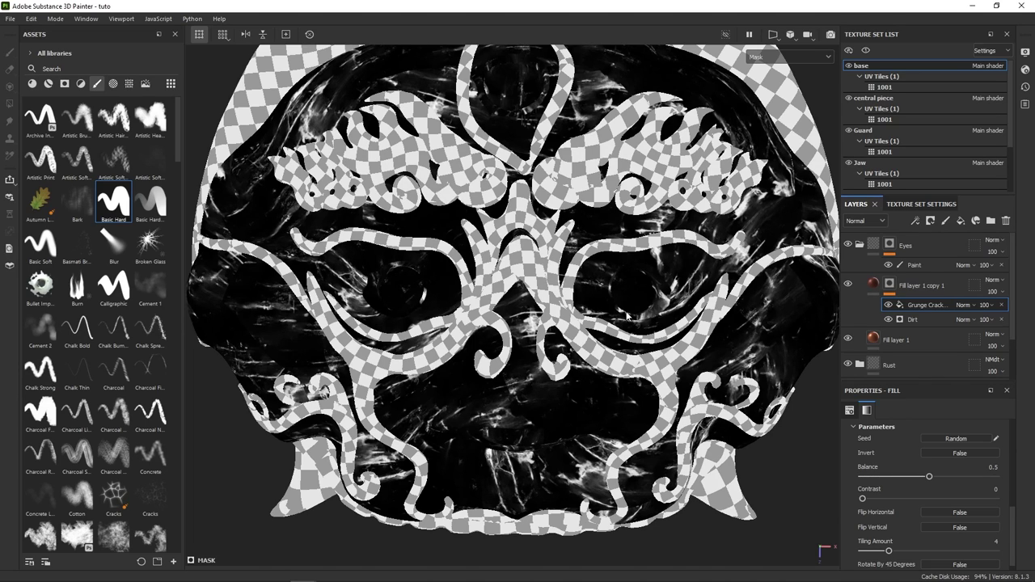
pyautogui.keyDown('alt'); pyautogui.click(889, 286); pyautogui.keyUp('alt')
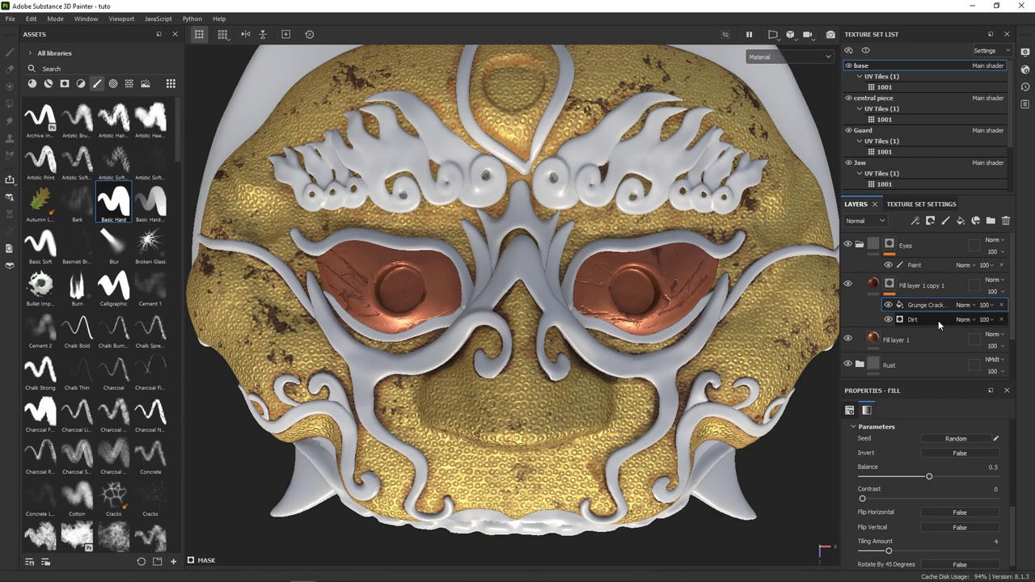
pyautogui.click(963, 306)
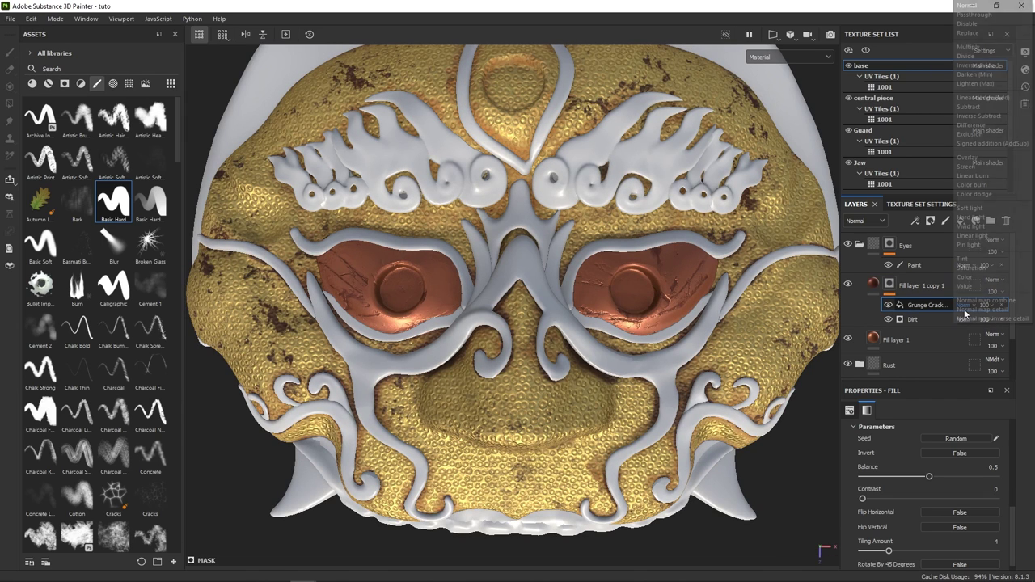
pyautogui.click(1009, 99)
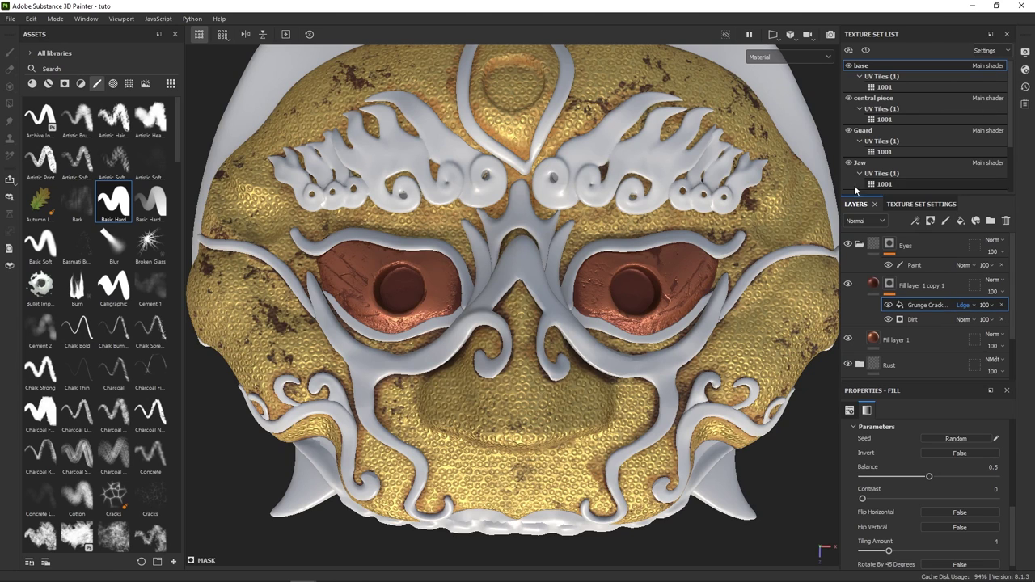
# Adjust the height of Fill layer 1 copy 1, comparing 0.1755 with a sunken value of -0.0939.
pyautogui.click(922, 285)
pyautogui.click(928, 510)
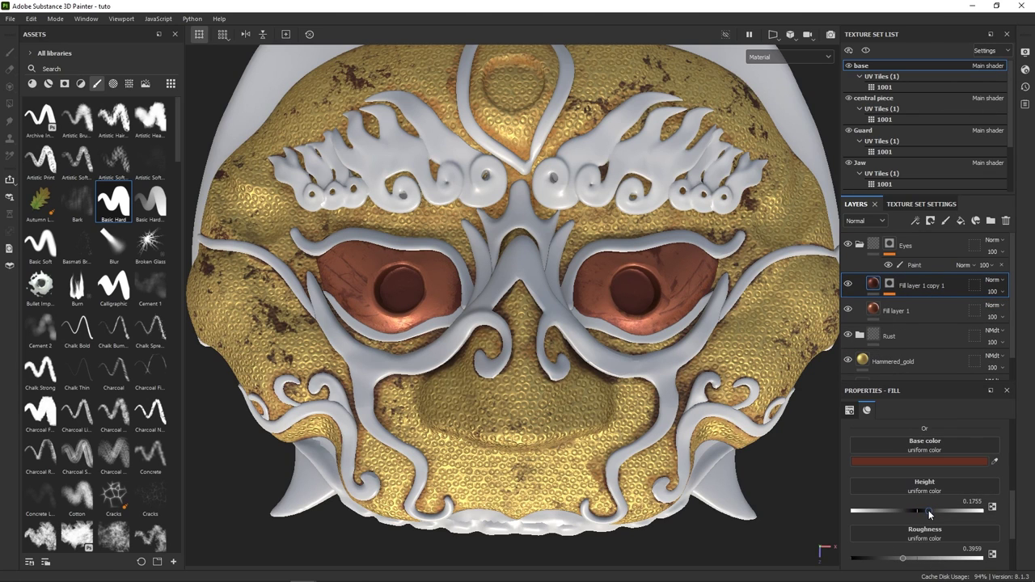
pyautogui.click(911, 509)
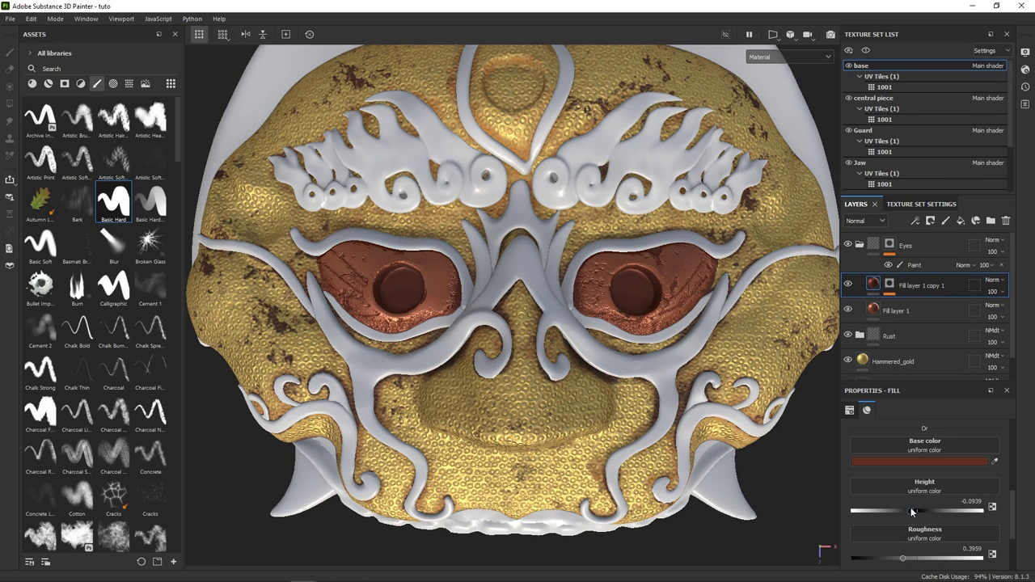
pyautogui.moveTo(910, 507); pyautogui.dragTo(924, 505)
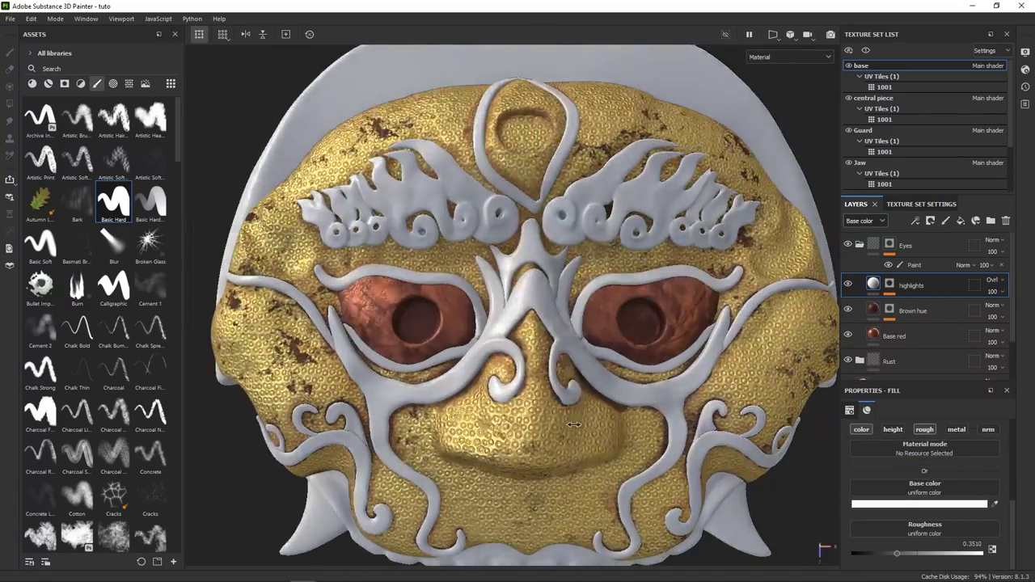
# Search the smart materials for iron and apply Iron Old to the mask's base mesh.
pyautogui.keyDown('alt'); pyautogui.moveTo(573, 424); pyautogui.dragTo(598, 399); pyautogui.keyUp('alt')
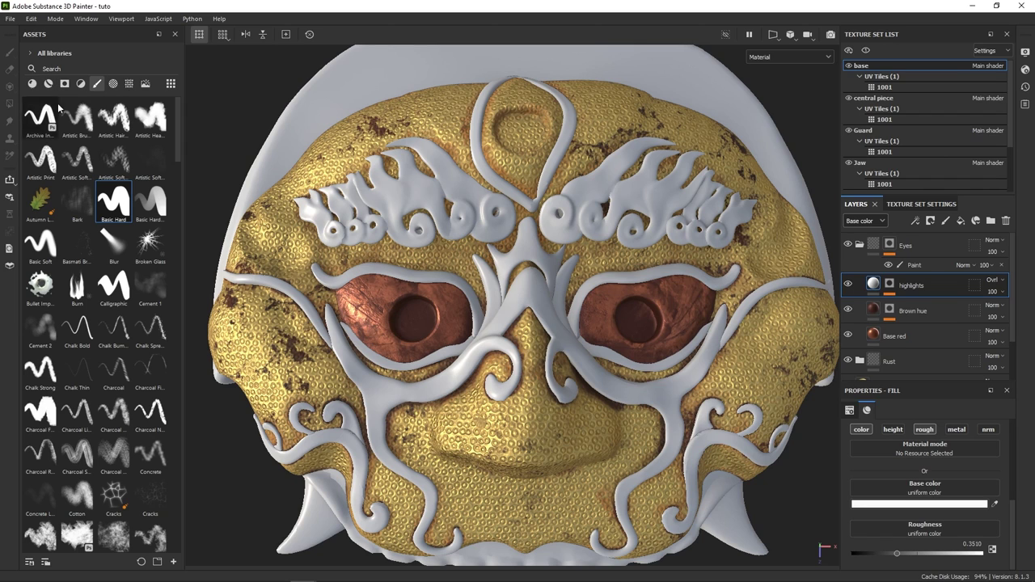
pyautogui.click(33, 83)
pyautogui.click(48, 83)
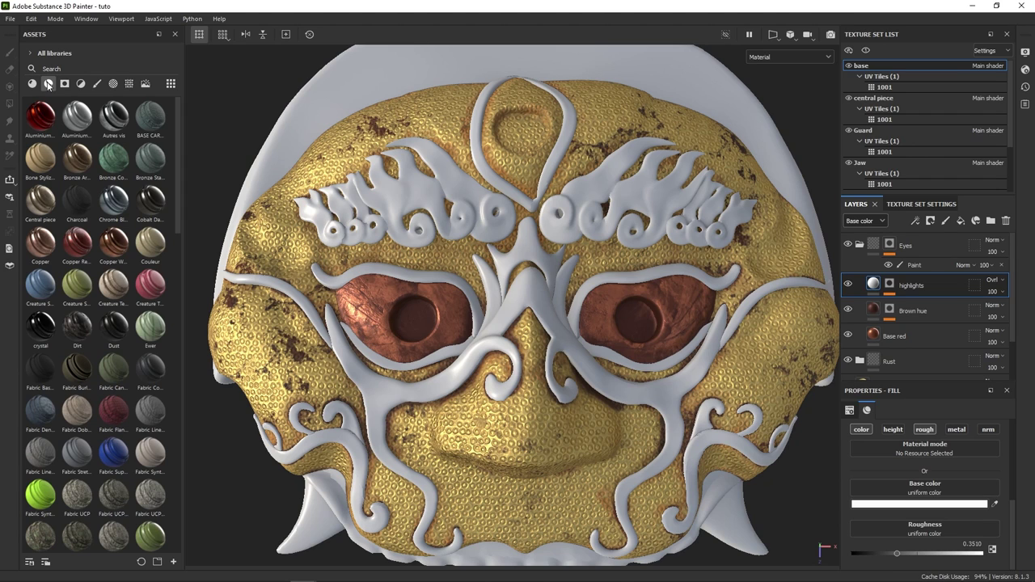
pyautogui.click(58, 69)
pyautogui.write('iron')
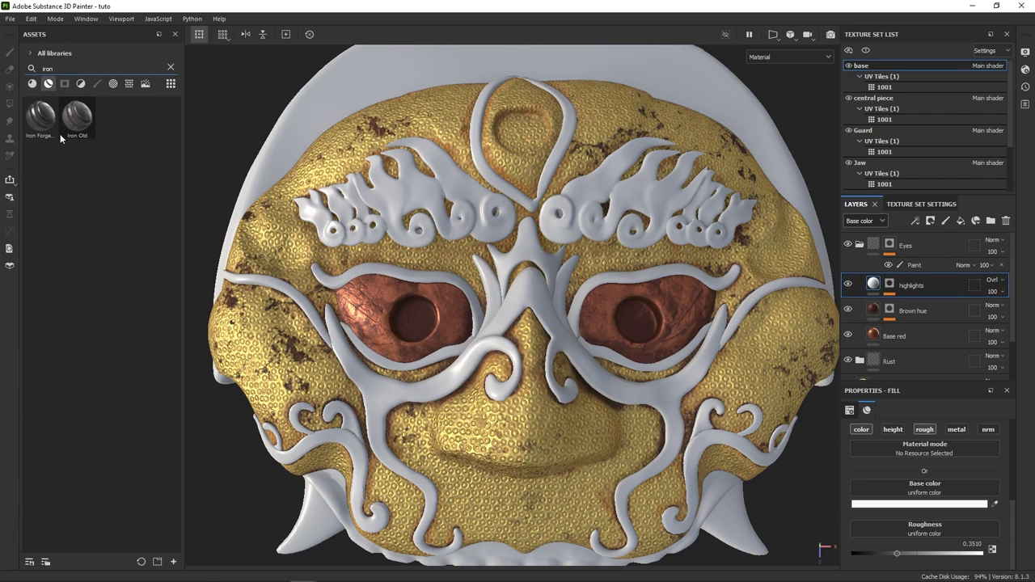
pyautogui.moveTo(73, 121); pyautogui.dragTo(354, 280)
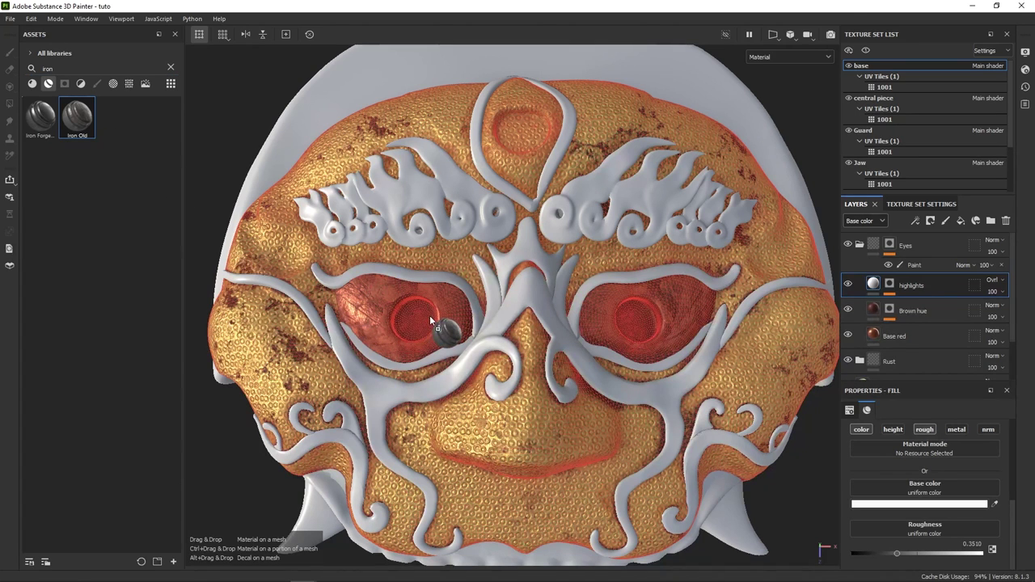
pyautogui.moveTo(430, 315); pyautogui.dragTo(429, 315)
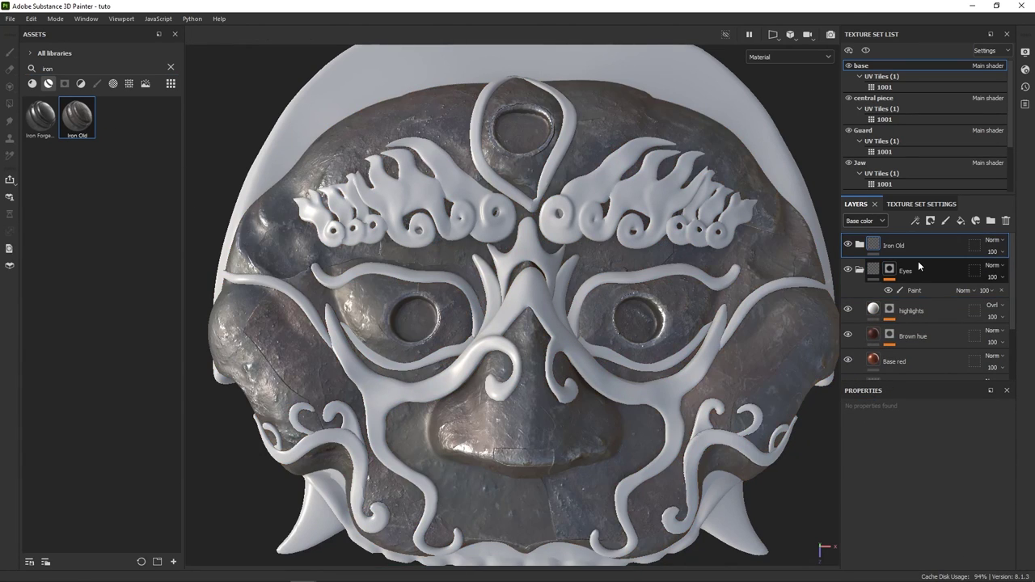
# Move the Iron Old group into the Eyes folder above the highlights layer and inspect the eyes up close.
pyautogui.moveTo(901, 239); pyautogui.dragTo(914, 297)
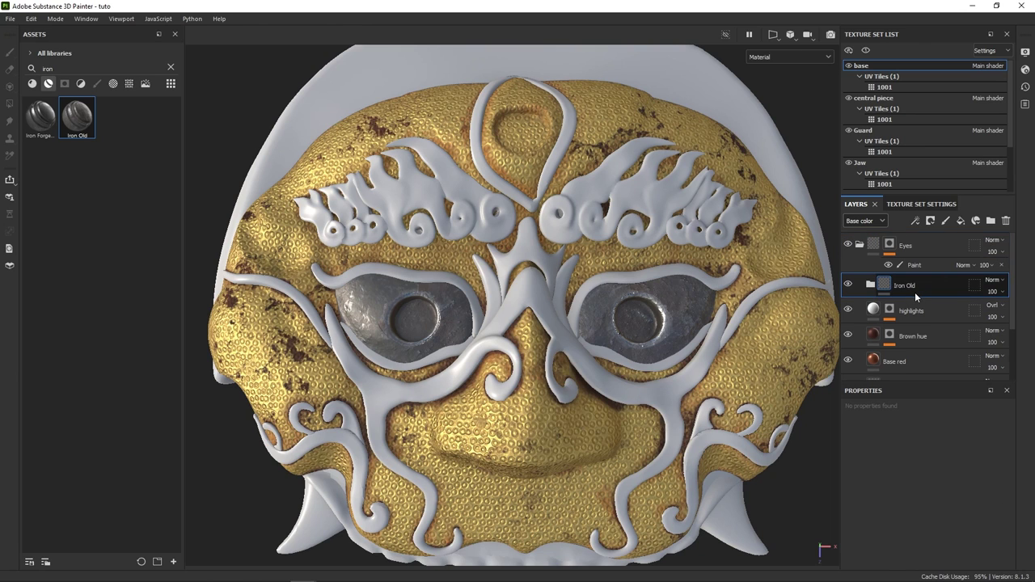
pyautogui.click(859, 245)
pyautogui.click(859, 245)
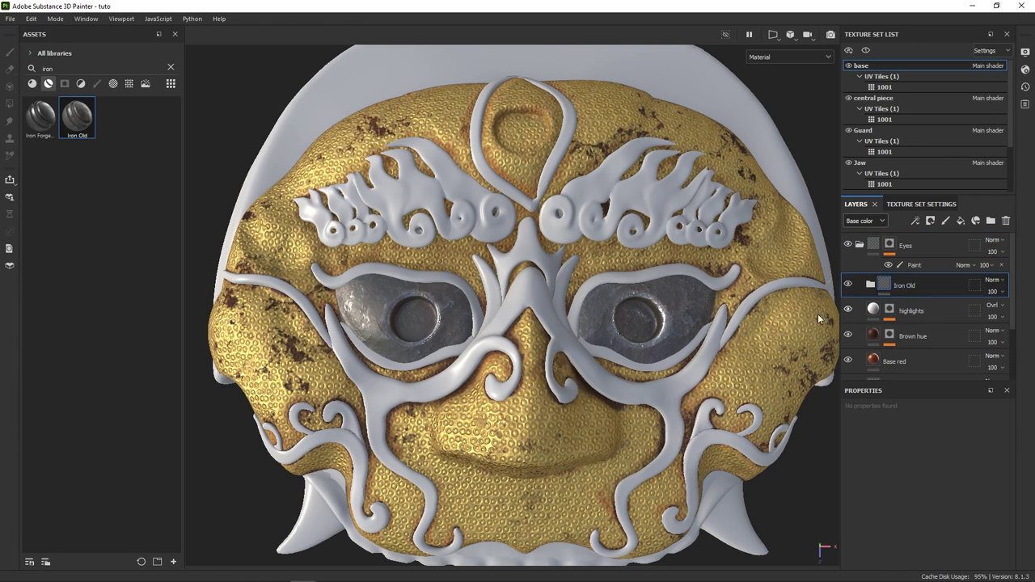
pyautogui.scroll(5, 386, 303)
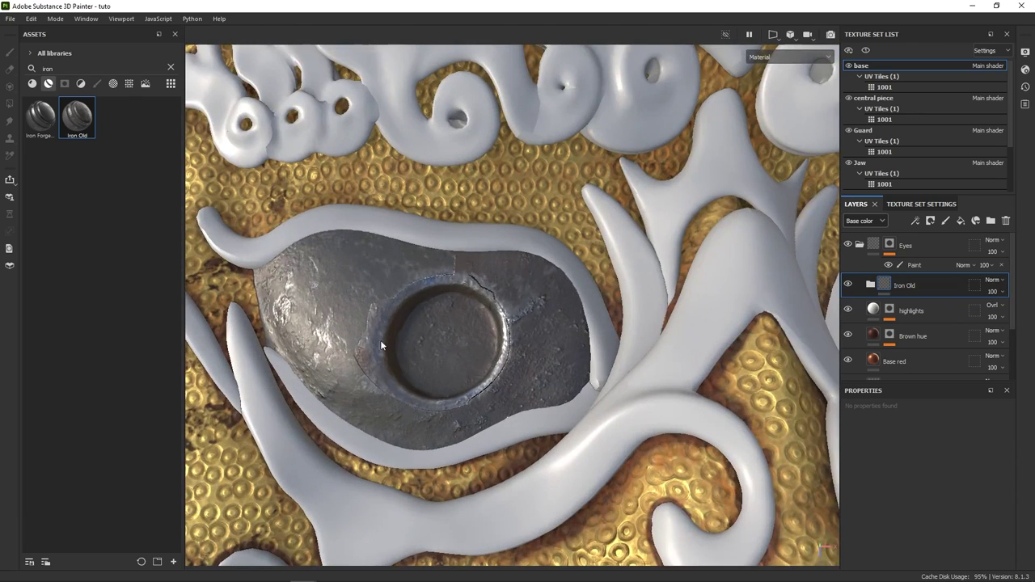
pyautogui.scroll(-6, 393, 333)
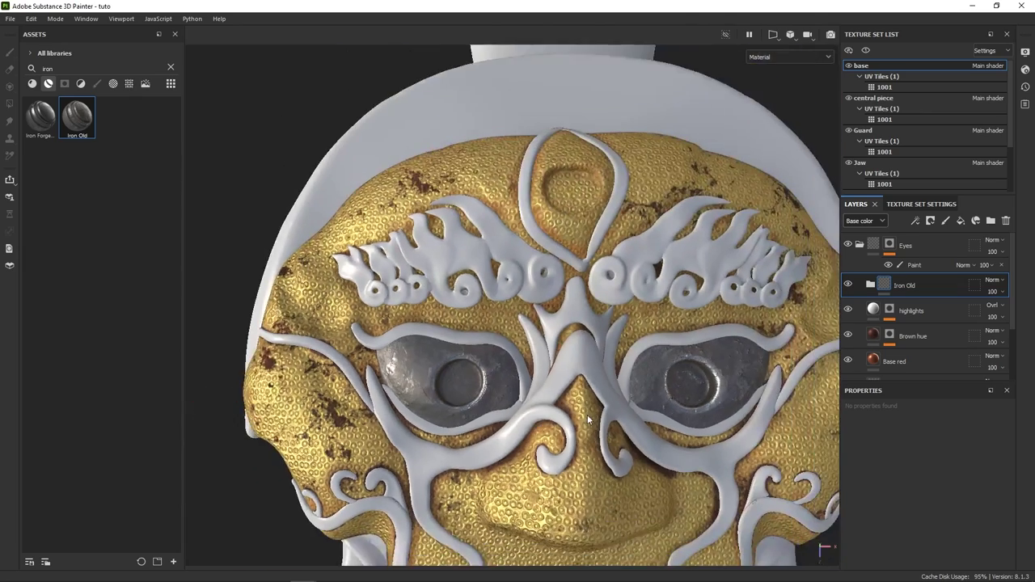
pyautogui.keyDown('alt'); pyautogui.moveTo(588, 419); pyautogui.dragTo(549, 340); pyautogui.keyUp('alt')
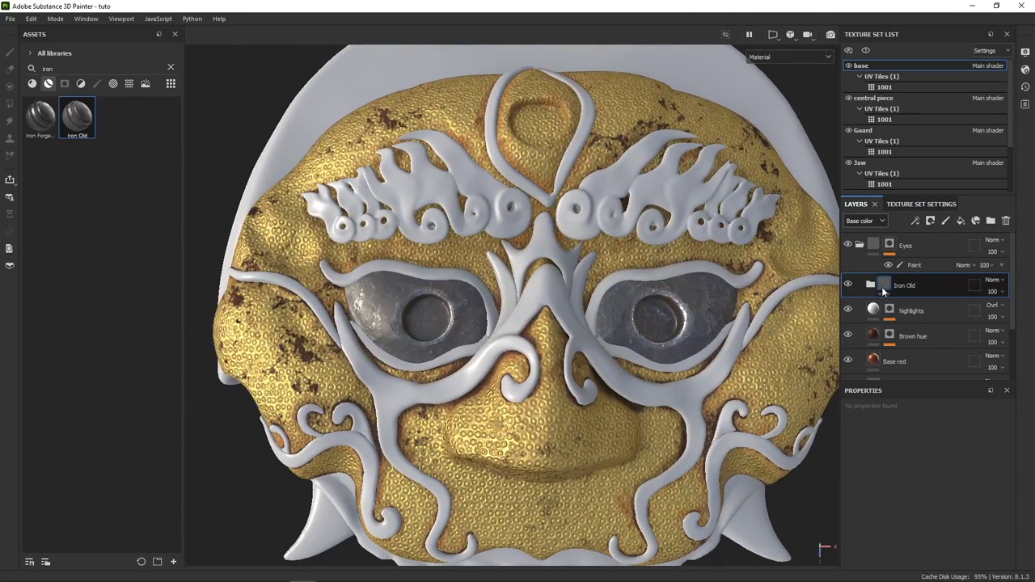
# Add a black mask with a paint effect to the Iron Old group.
pyautogui.rightClick(873, 287)
pyautogui.click(913, 310)
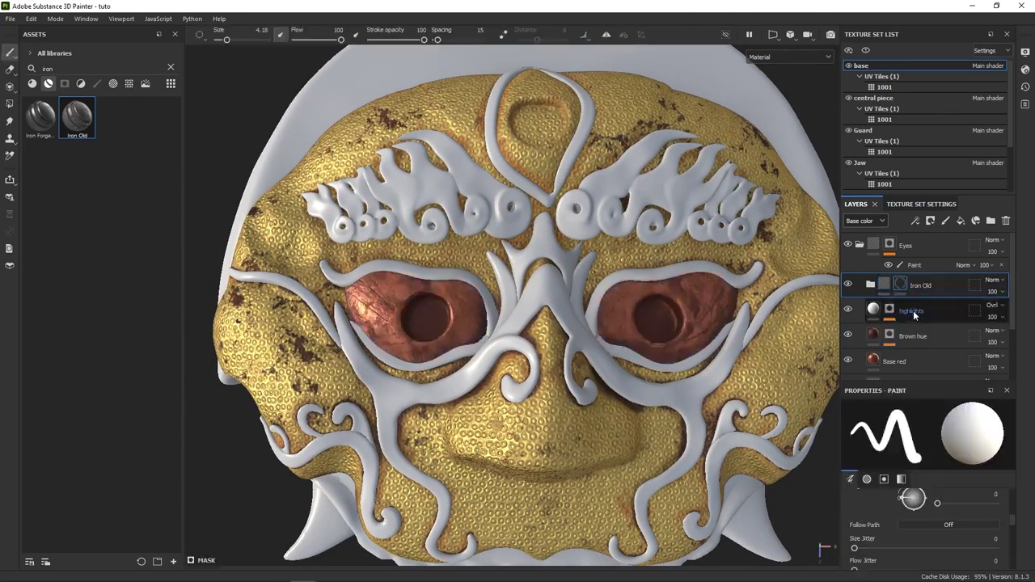
pyautogui.rightClick(907, 285)
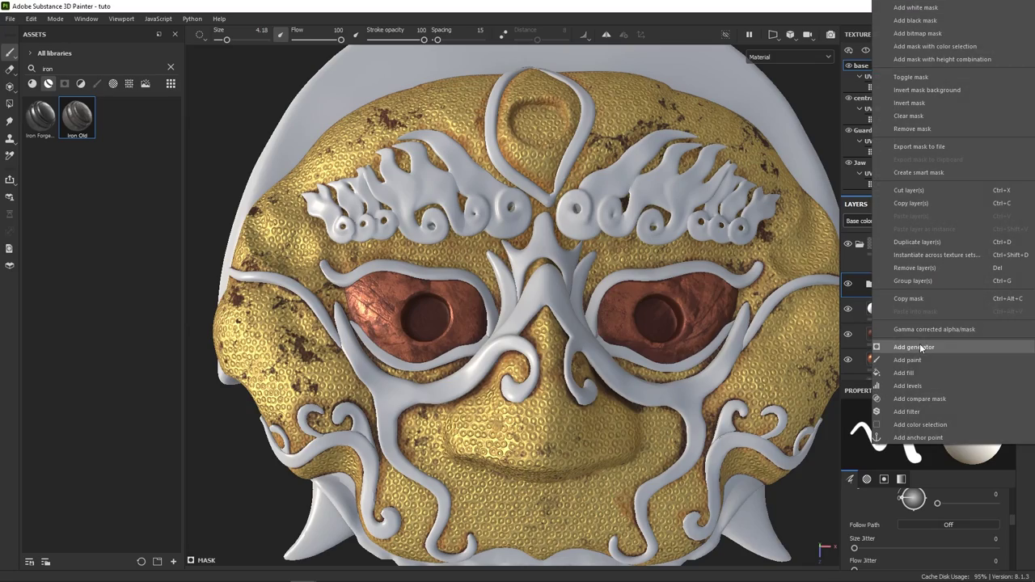
pyautogui.click(919, 360)
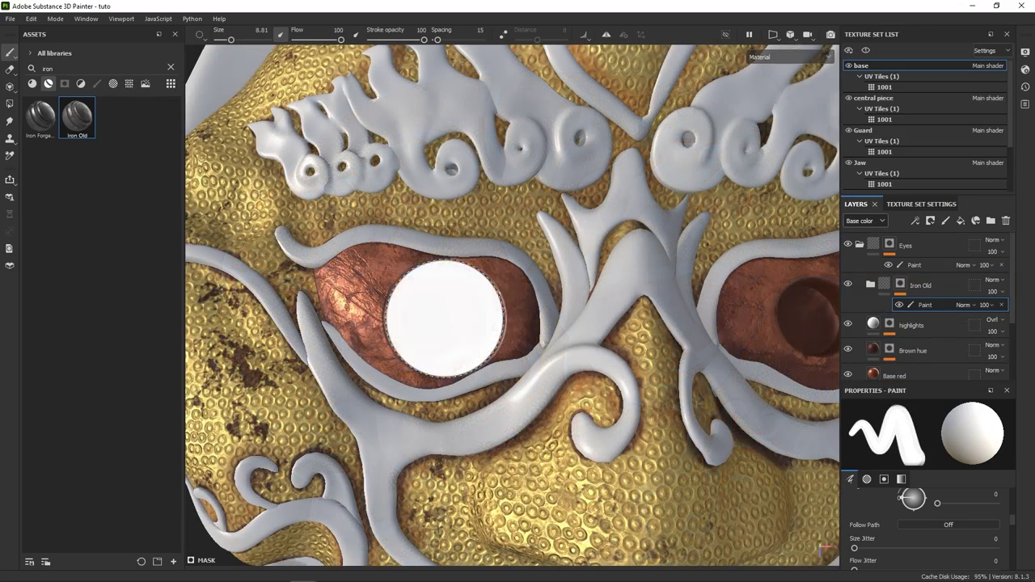
# Paint the Iron Old mask white over both raised iris rings with a brush size of 8.81.
pyautogui.click(434, 257)
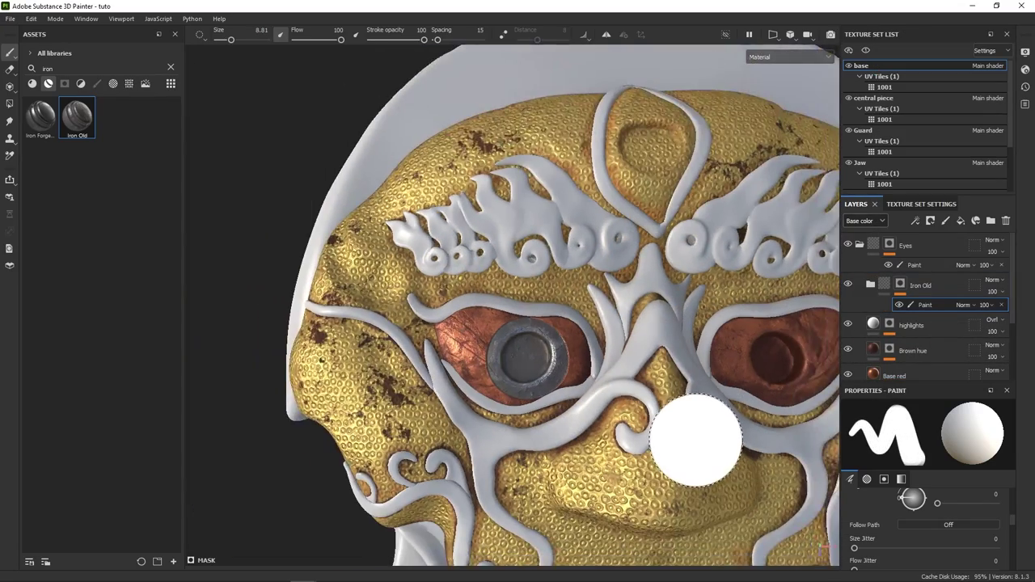
pyautogui.moveTo(695, 441)
pyautogui.keyDown('alt'); pyautogui.mouseDown()
pyautogui.moveTo(582, 323)
pyautogui.moveTo(540, 331)
pyautogui.mouseUp(); pyautogui.keyUp('alt')
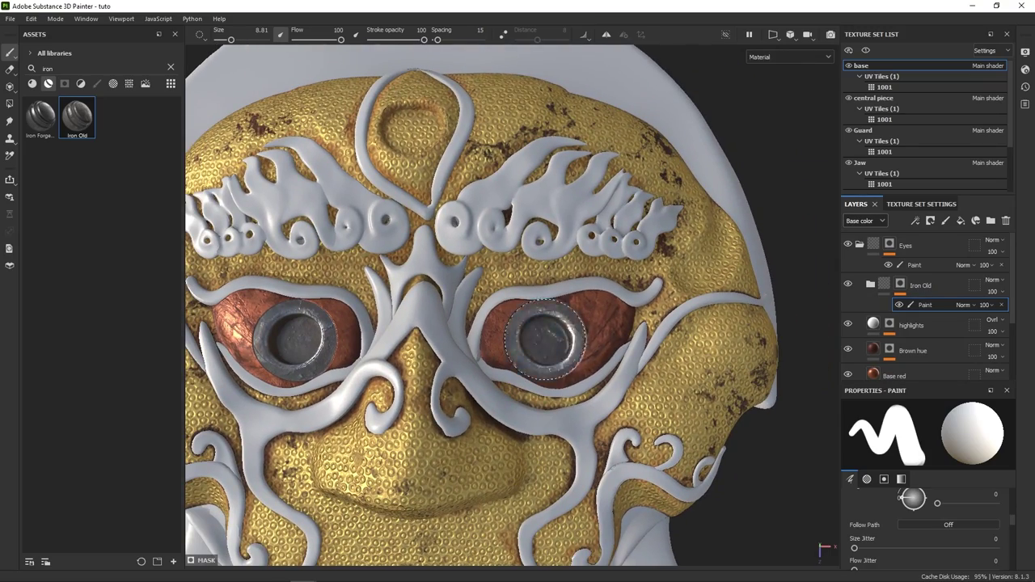
pyautogui.click(544, 340)
pyautogui.press('f')
pyautogui.keyDown('alt'); pyautogui.moveTo(593, 439); pyautogui.dragTo(640, 456, button='right'); pyautogui.keyUp('alt')
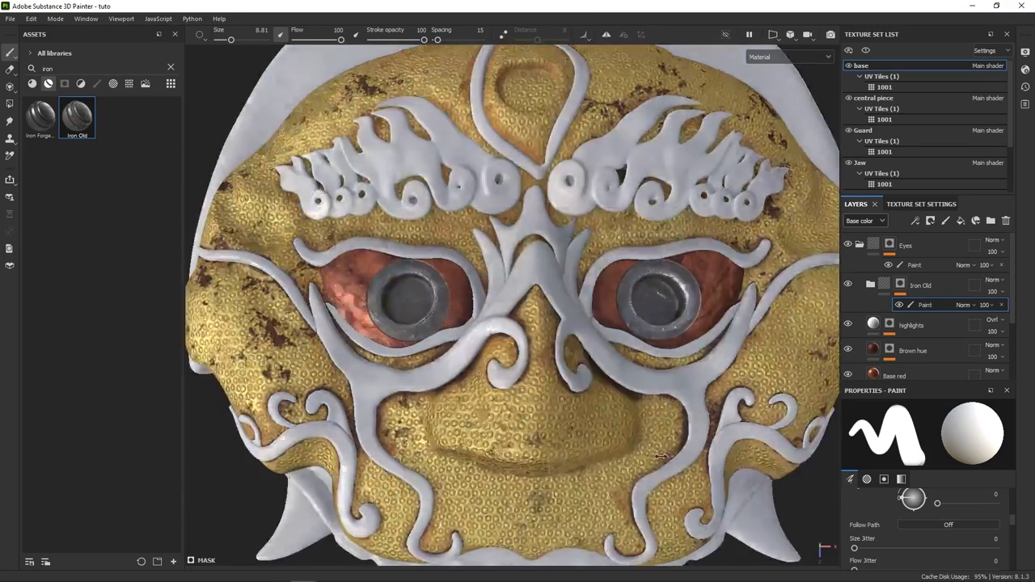
# Add a fill layer above Edges in the Iron Old group, limited to color and roughness, with a black base color and roughness 1.
pyautogui.click(921, 311)
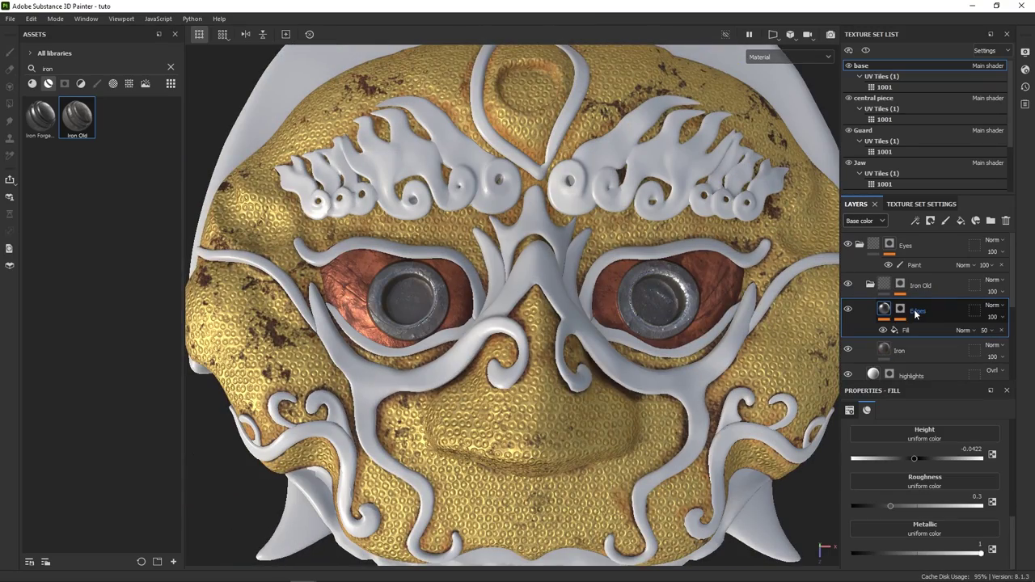
pyautogui.click(961, 223)
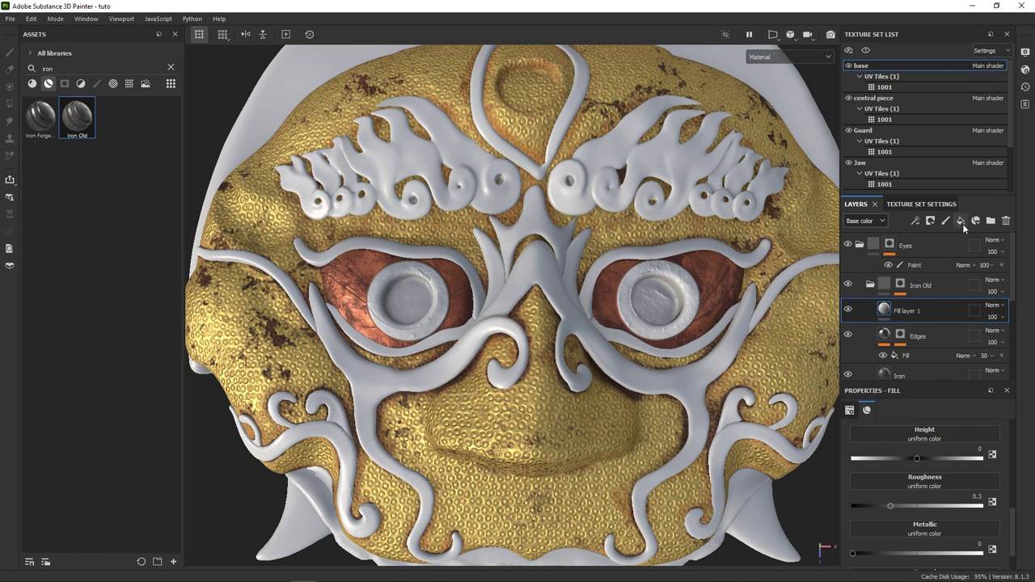
pyautogui.scroll(3, 948, 455)
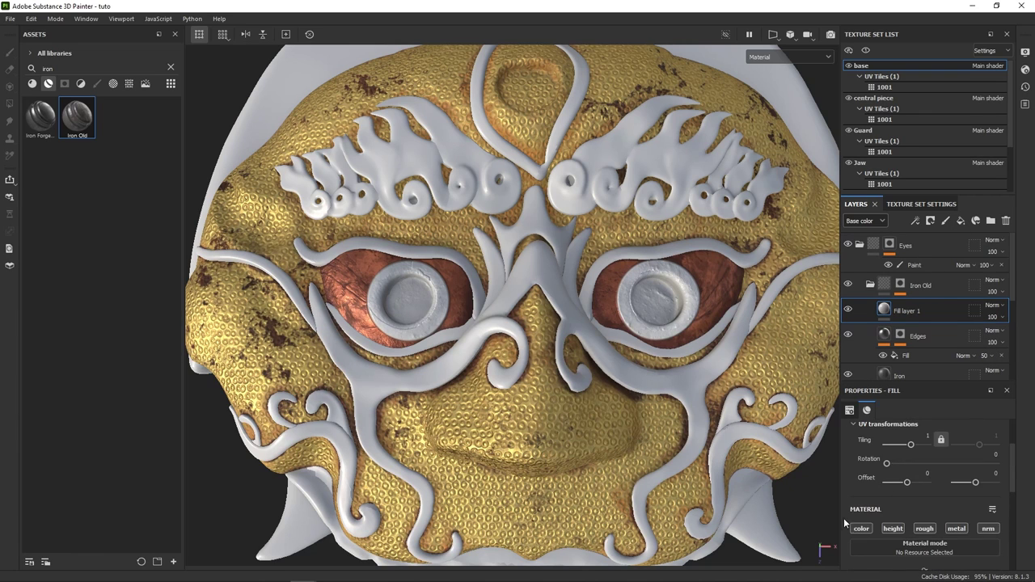
pyautogui.click(861, 529)
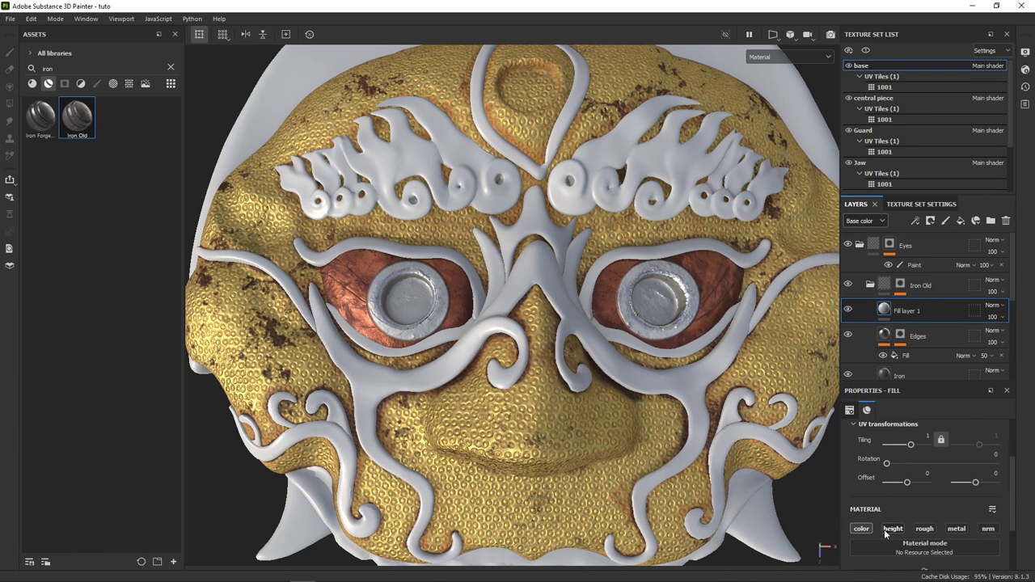
pyautogui.click(928, 528)
pyautogui.moveTo(893, 556); pyautogui.dragTo(980, 553)
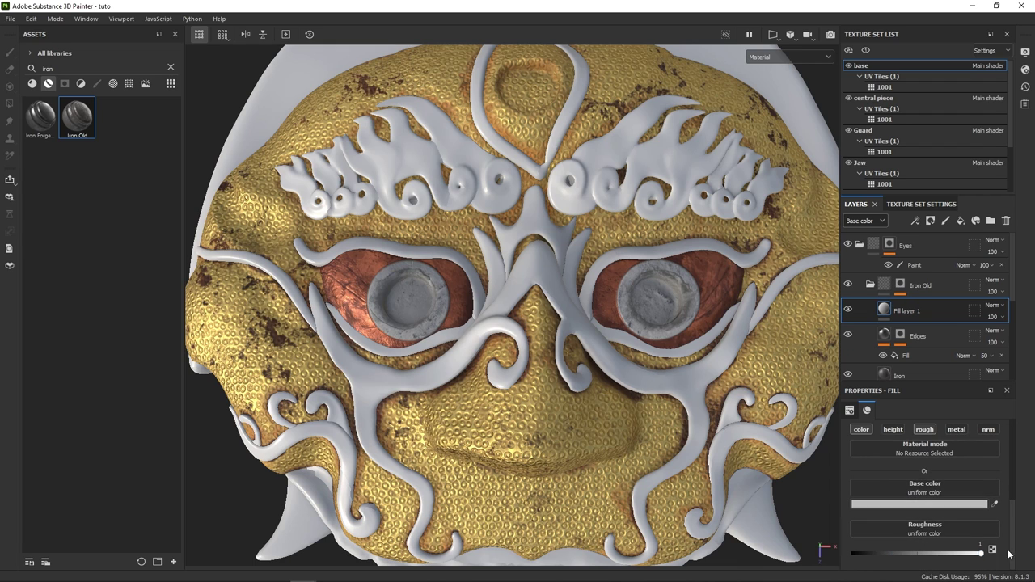
pyautogui.click(919, 504)
pyautogui.moveTo(777, 485); pyautogui.dragTo(700, 563)
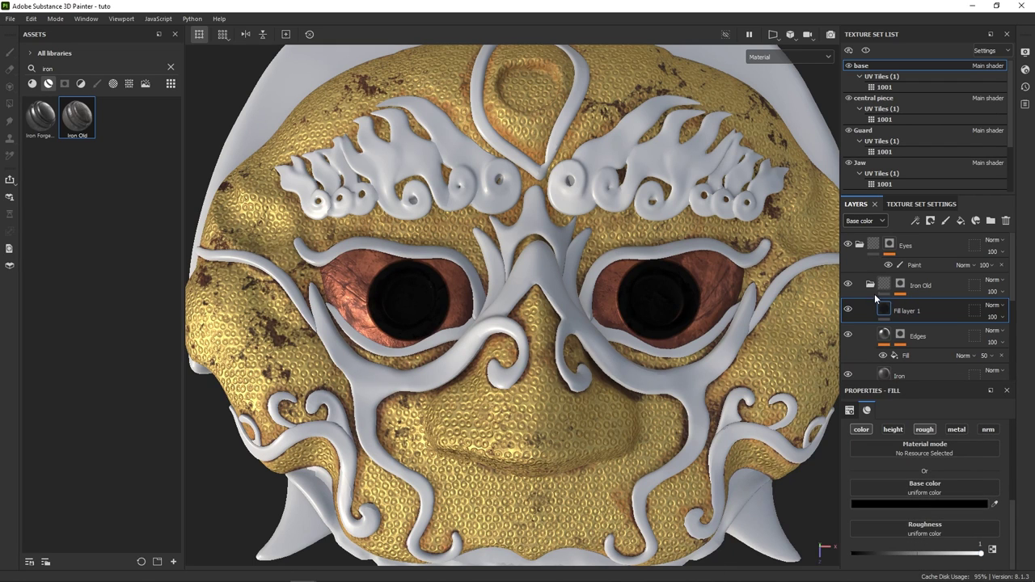
# Add a black mask with a paint effect to the black fill layer and paint in the recessed pupils at brush size 5.16.
pyautogui.rightClick(874, 294)
pyautogui.click(926, 34)
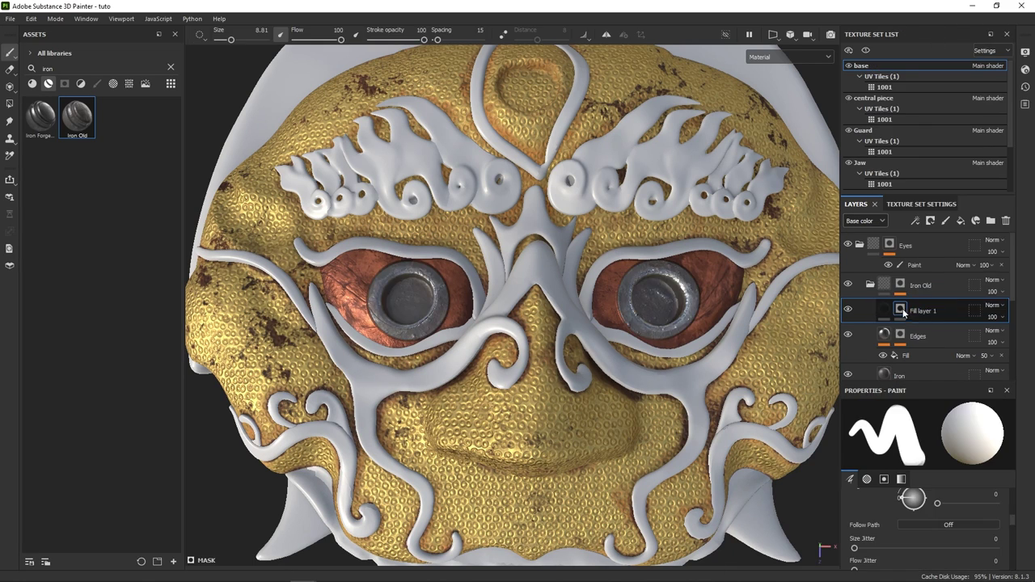
pyautogui.scroll(5, 705, 305)
pyautogui.scroll(1, 705, 304)
pyautogui.moveTo(566, 311); pyautogui.dragTo(558, 323)
pyautogui.keyDown('ctrl'); pyautogui.moveTo(558, 324); pyautogui.dragTo(570, 330, button='right'); pyautogui.keyUp('ctrl')
pyautogui.scroll(-2, 570, 324)
pyautogui.moveTo(377, 351)
pyautogui.mouseDown()
pyautogui.moveTo(453, 323)
pyautogui.moveTo(816, 335)
pyautogui.mouseUp()
pyautogui.scroll(1, 586, 356)
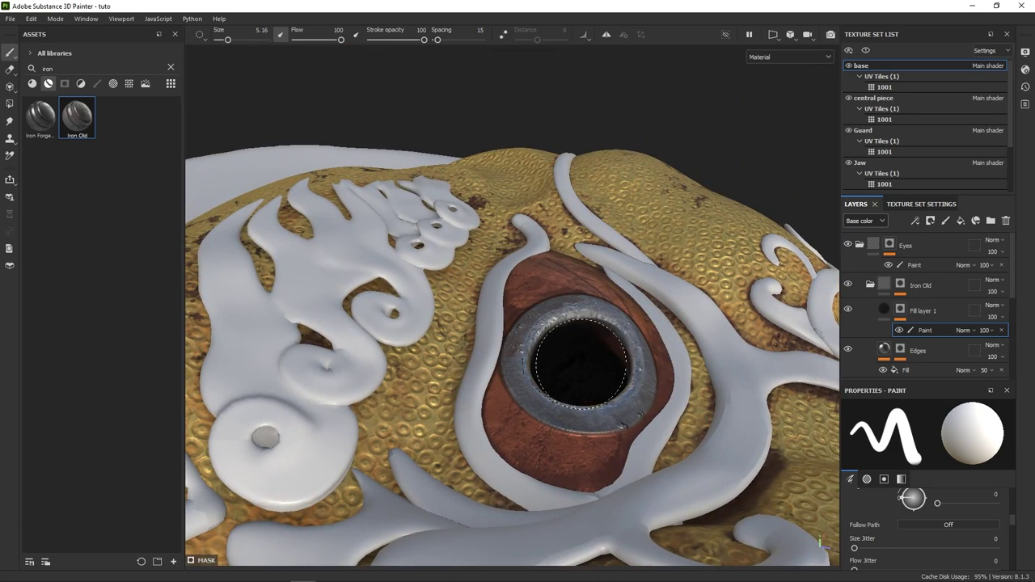
pyautogui.keyDown('alt'); pyautogui.moveTo(580, 362); pyautogui.dragTo(562, 379); pyautogui.keyUp('alt')
pyautogui.scroll(-3, 570, 380)
pyautogui.scroll(-2, 562, 380)
# Add a fill layer above the Iron Old group with only the height channel active and set its height to -0.0939.
pyautogui.click(960, 221)
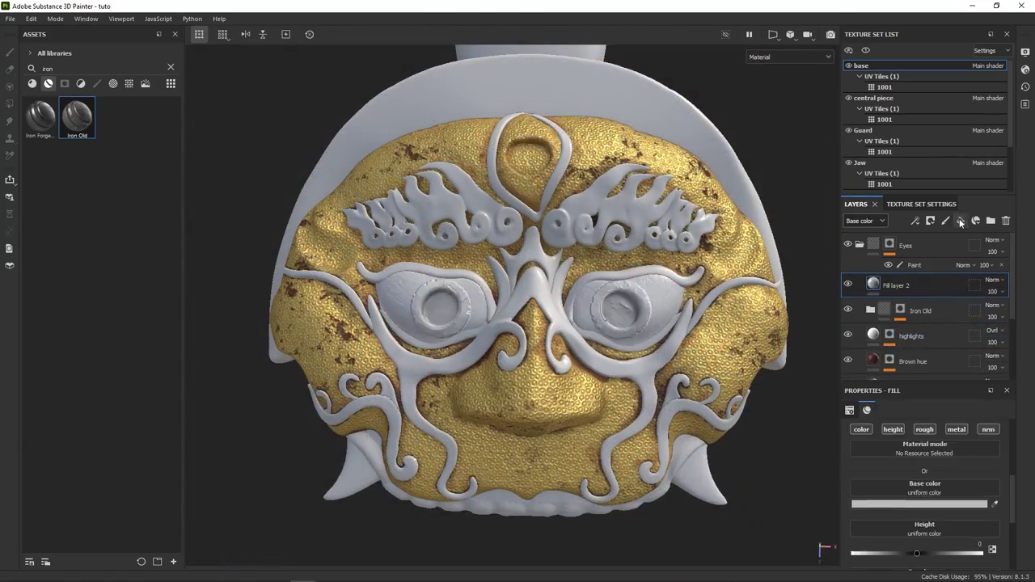
pyautogui.scroll(5, 644, 324)
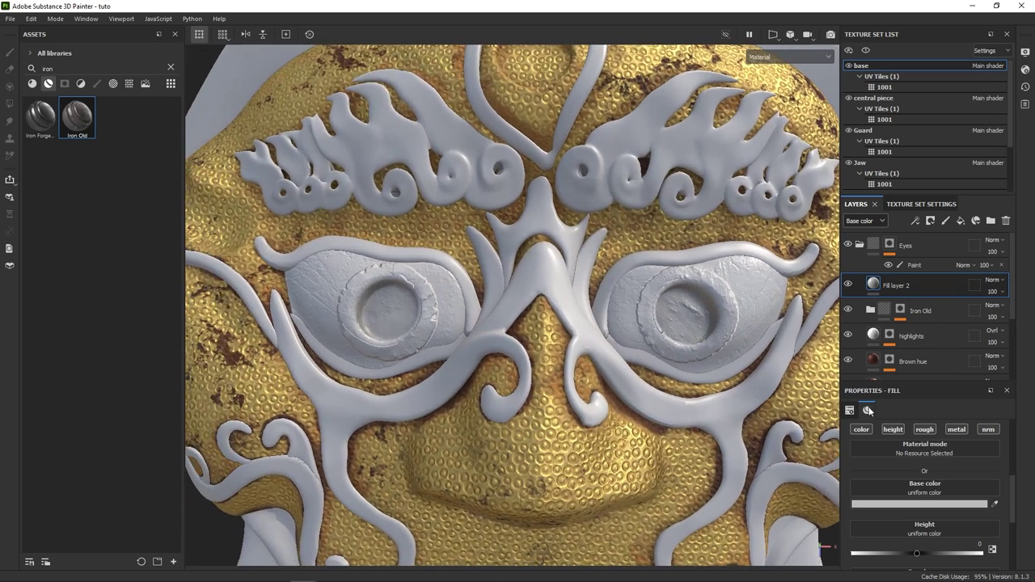
pyautogui.click(894, 425)
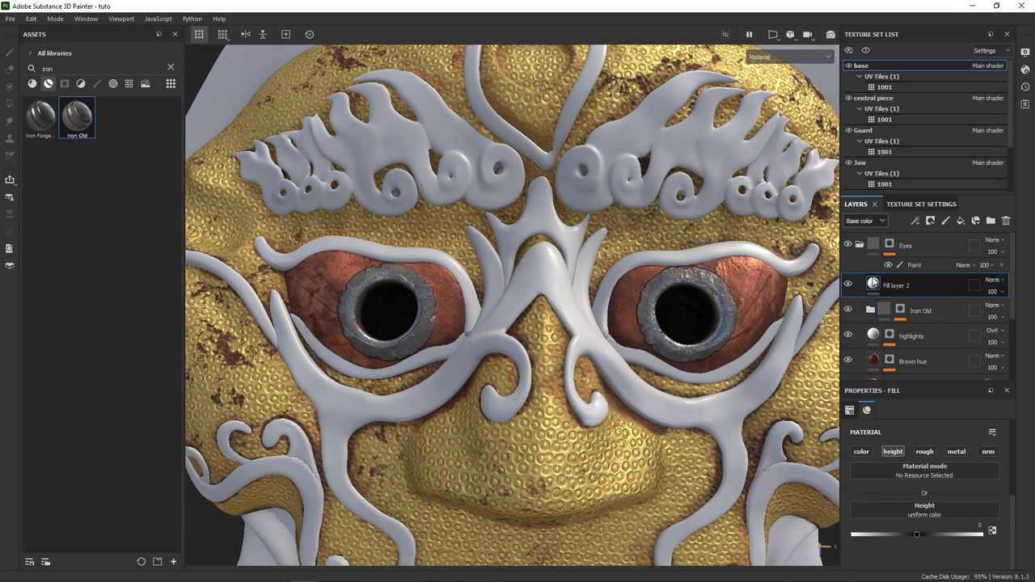
pyautogui.moveTo(914, 532); pyautogui.dragTo(910, 533)
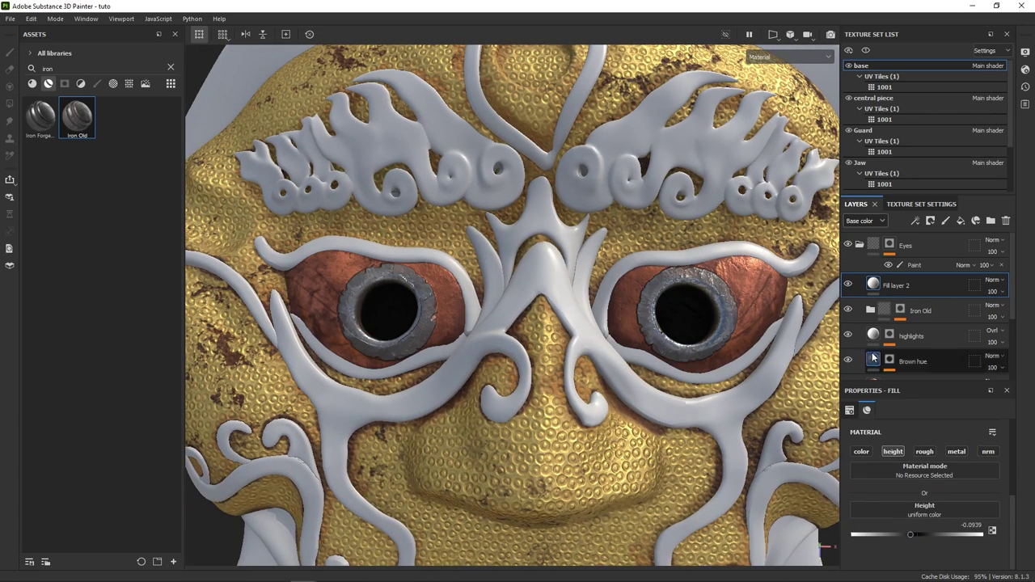
# Add a mask with a fill effect to Fill layer 2.
pyautogui.rightClick(891, 285)
pyautogui.click(895, 97)
pyautogui.rightClick(892, 289)
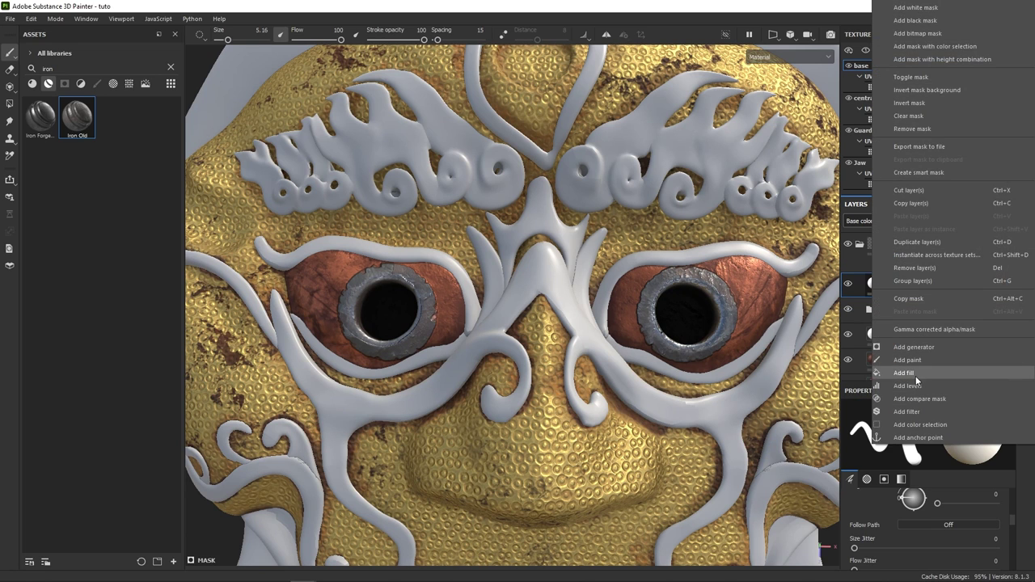
pyautogui.click(913, 373)
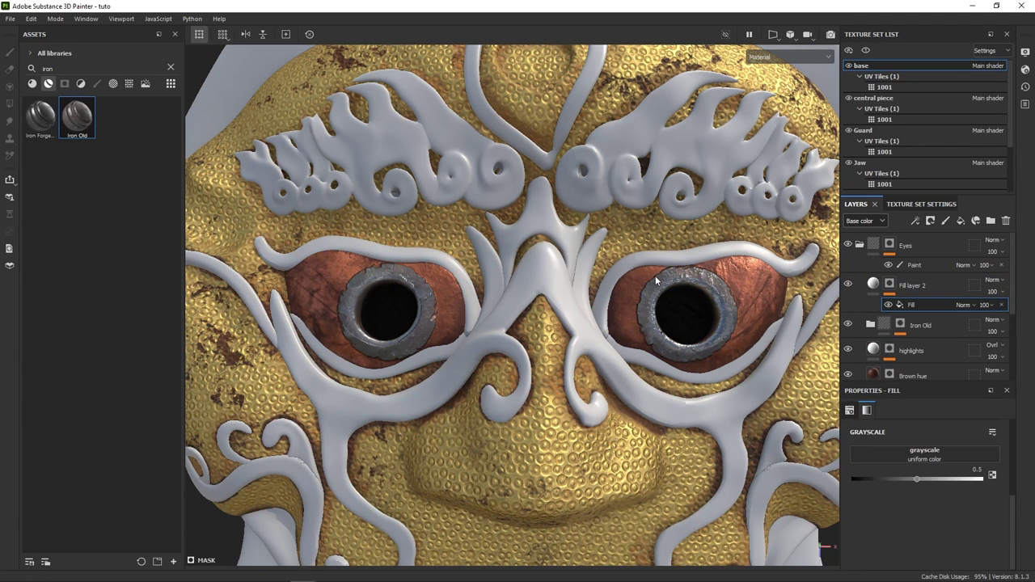
# Display the Iron Old group's mask in the viewport and add an anchor point directly above its Paint effect.
pyautogui.click(900, 324)
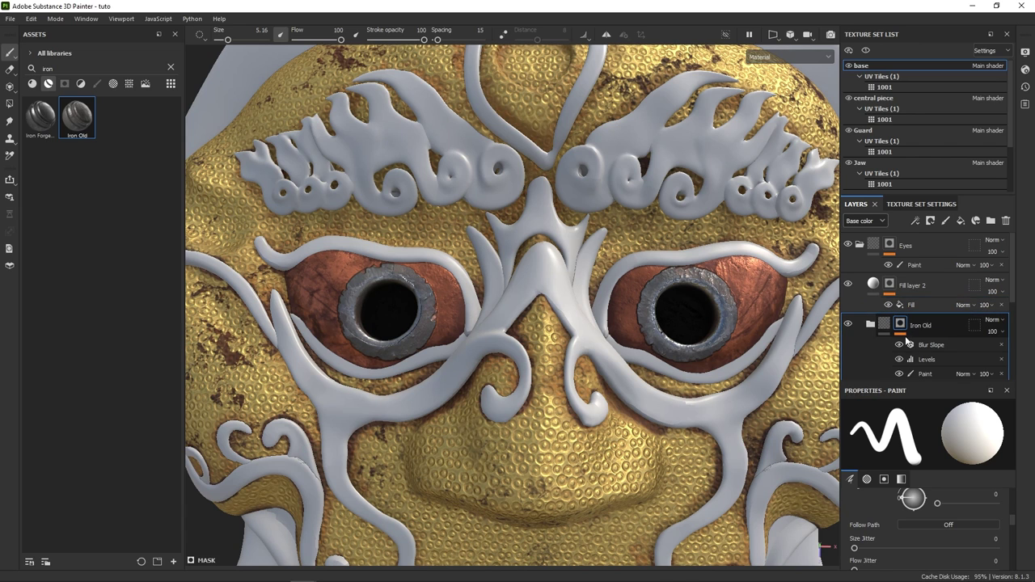
pyautogui.scroll(-2, 905, 324)
pyautogui.keyDown('alt'); pyautogui.click(900, 262); pyautogui.keyUp('alt')
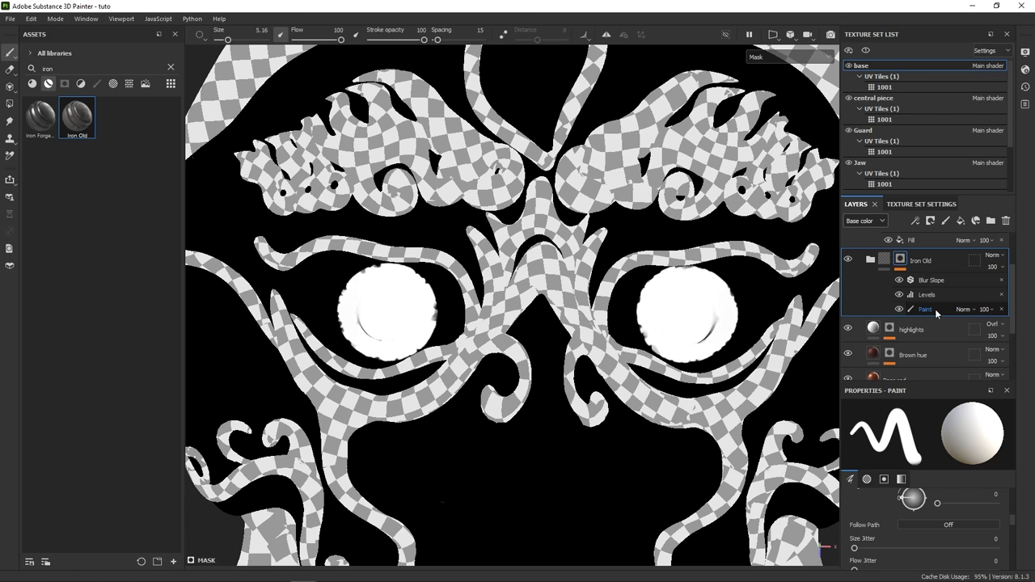
pyautogui.click(934, 309)
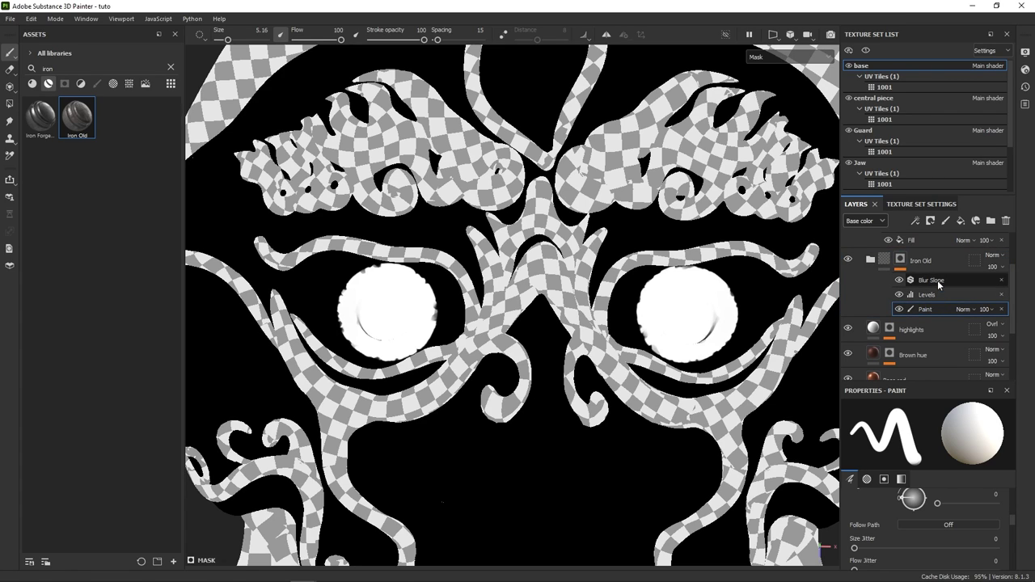
pyautogui.rightClick(938, 280)
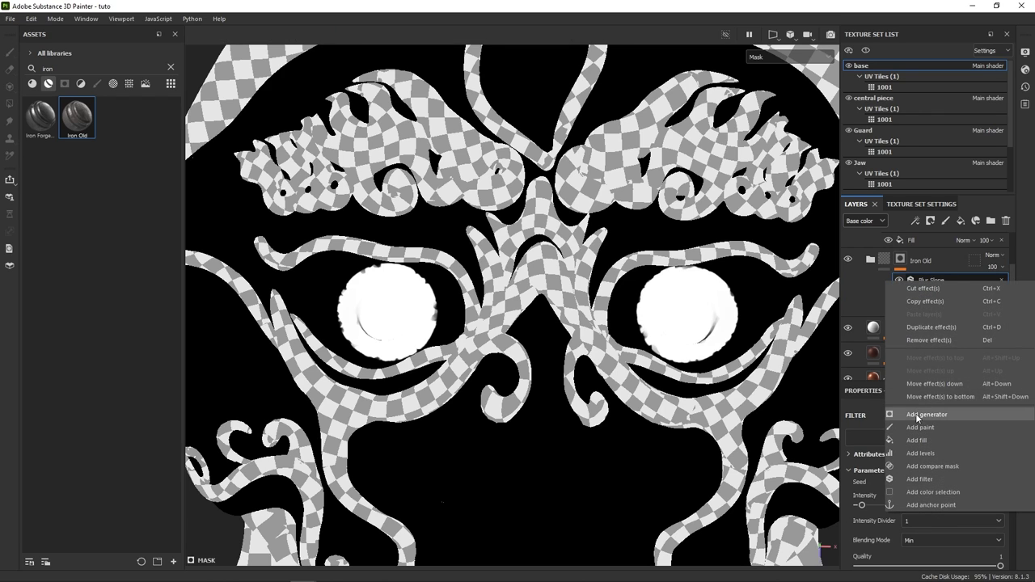
pyautogui.click(932, 280)
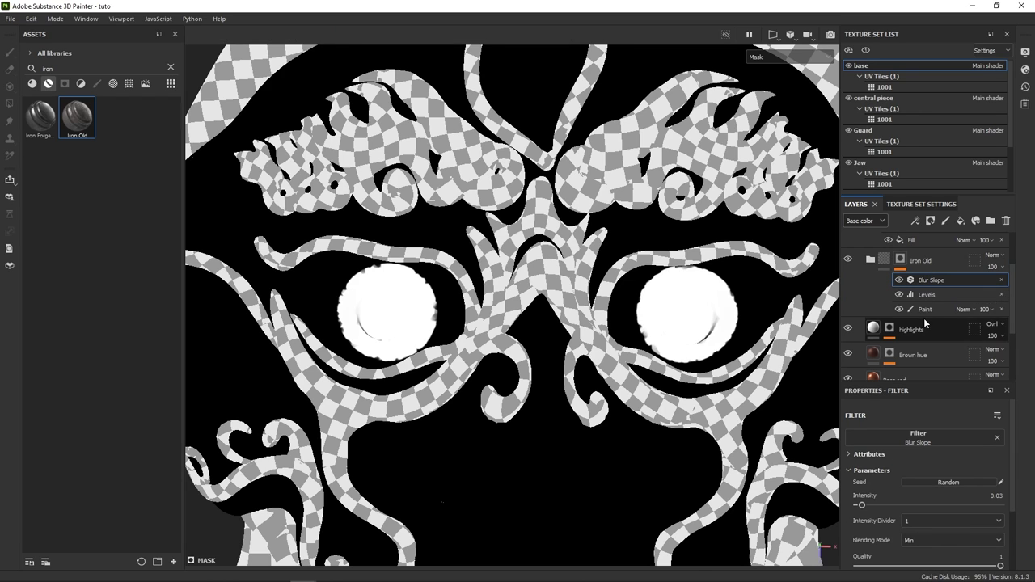
pyautogui.rightClick(925, 312)
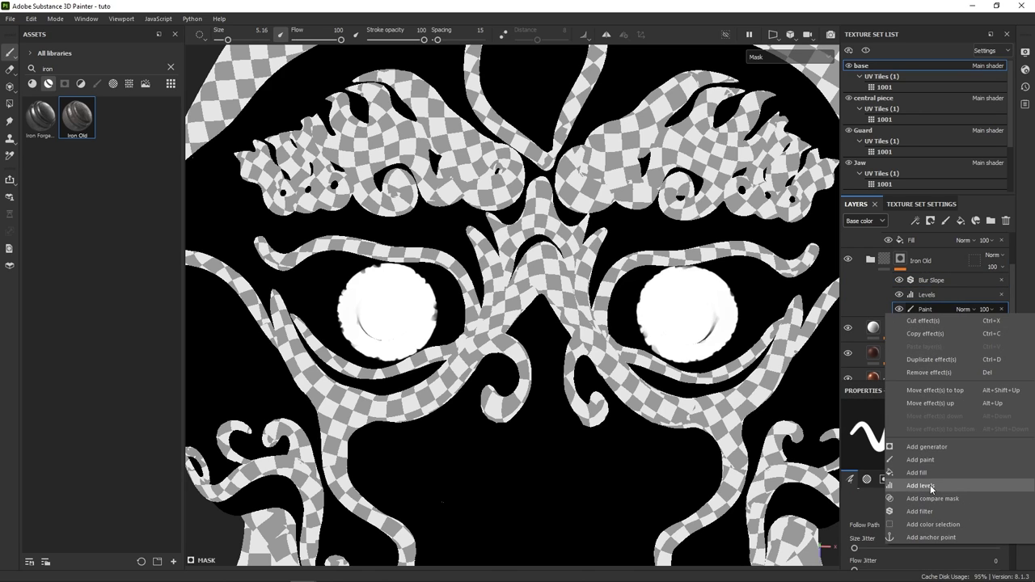
pyautogui.click(931, 537)
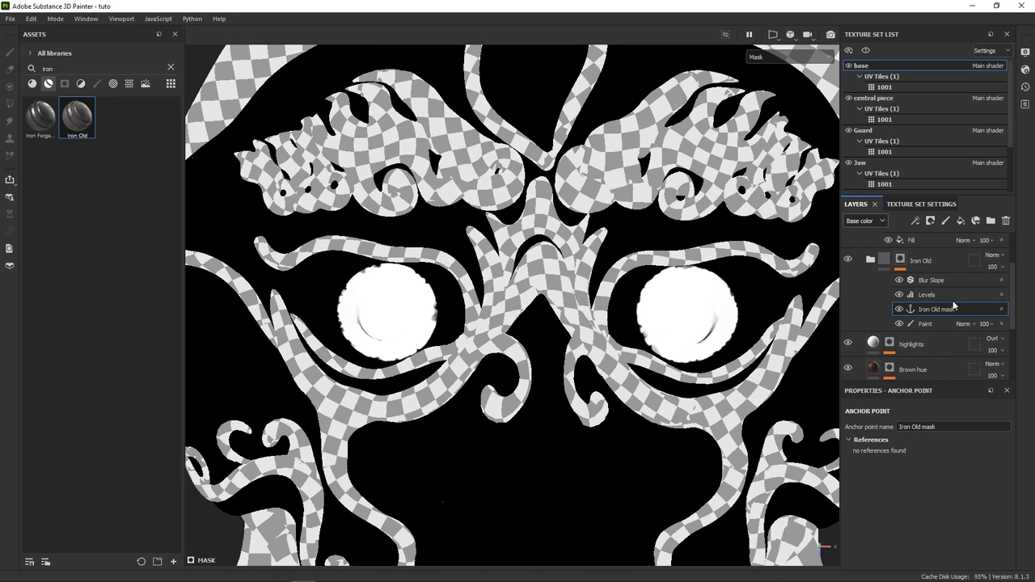
# Rename the anchor point in the Iron Old mask to iris.
pyautogui.doubleClick(940, 309)
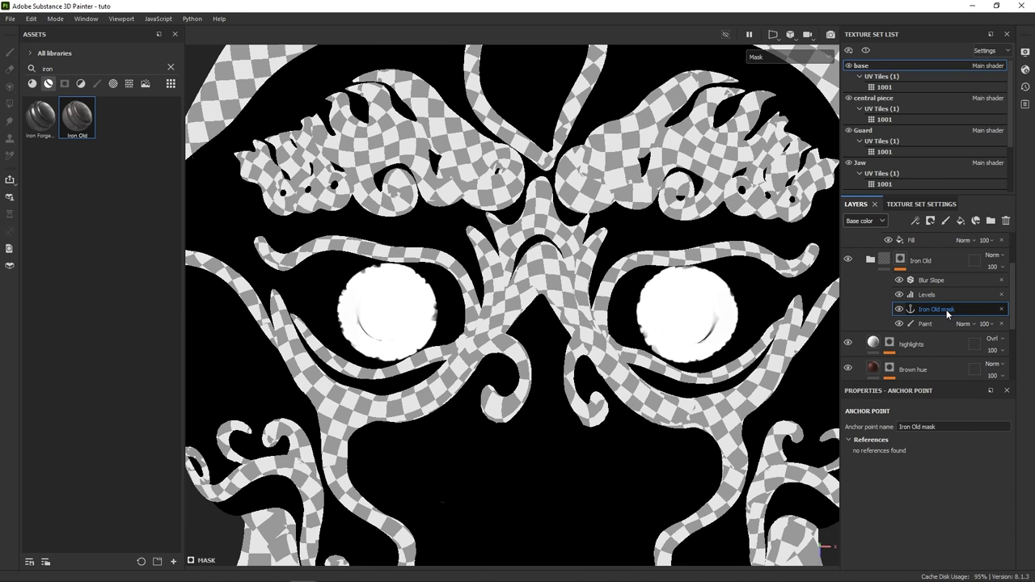
pyautogui.doubleClick(946, 309)
pyautogui.write('iris')
pyautogui.press('Return')
pyautogui.scroll(2, 959, 310)
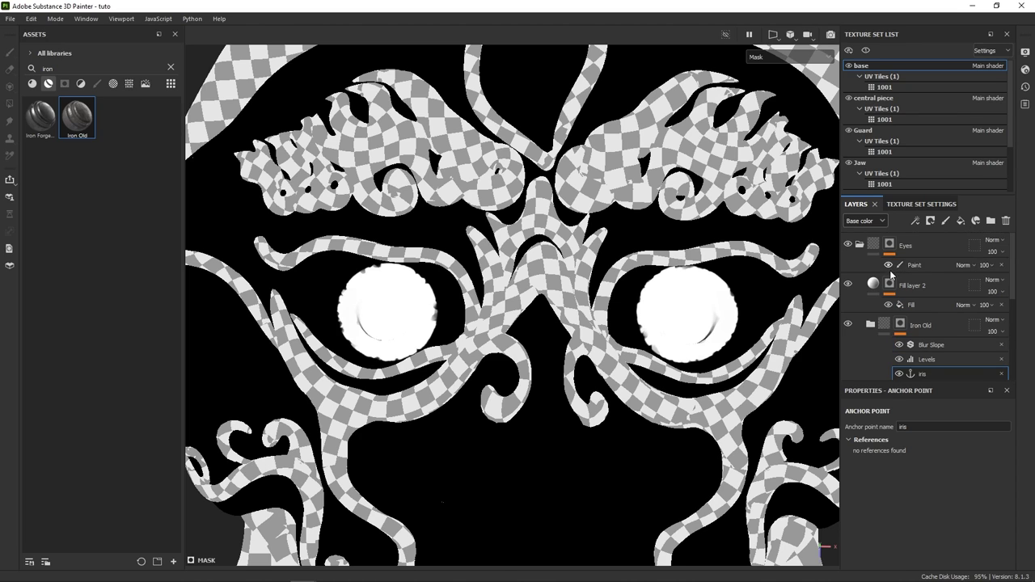
# Assign the iris anchor point as the grayscale source of the fill effect in Fill layer 2's mask.
pyautogui.click(889, 285)
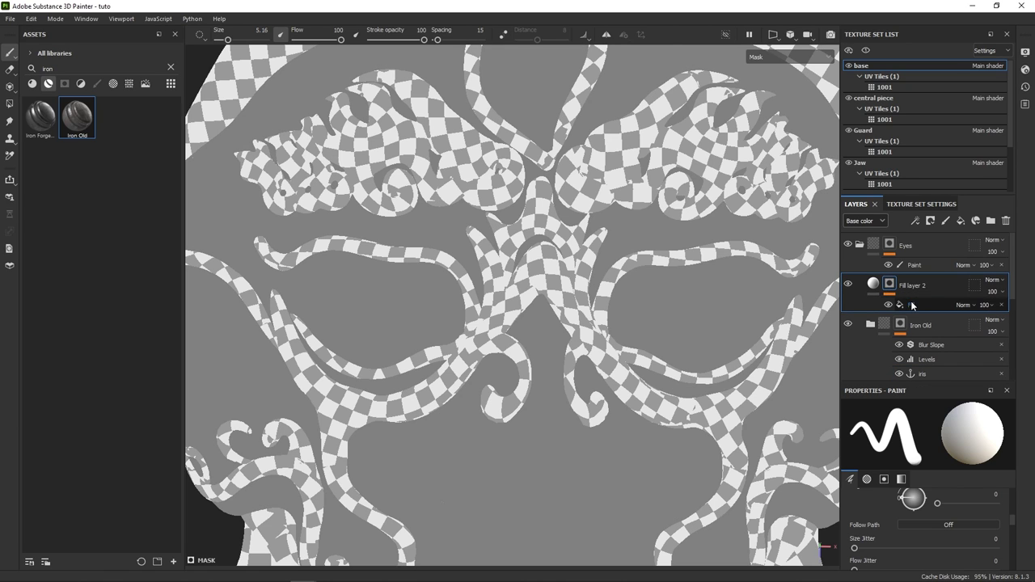
pyautogui.click(911, 304)
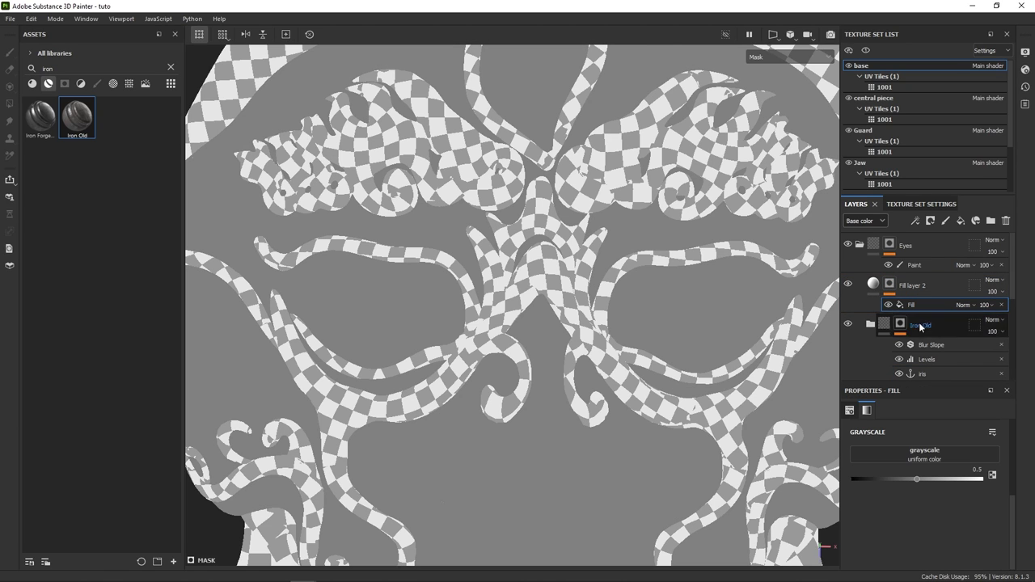
pyautogui.click(934, 457)
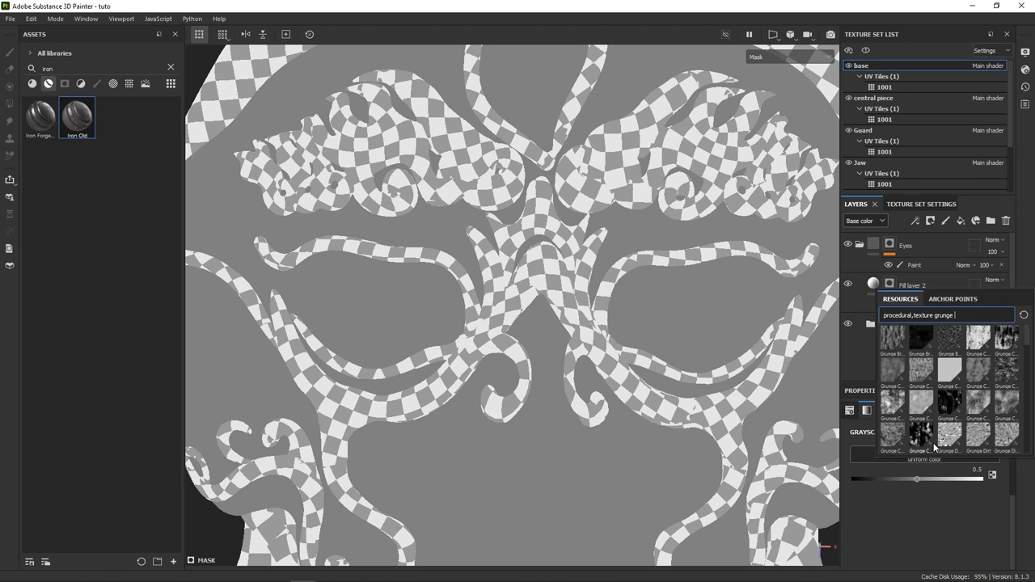
pyautogui.click(958, 302)
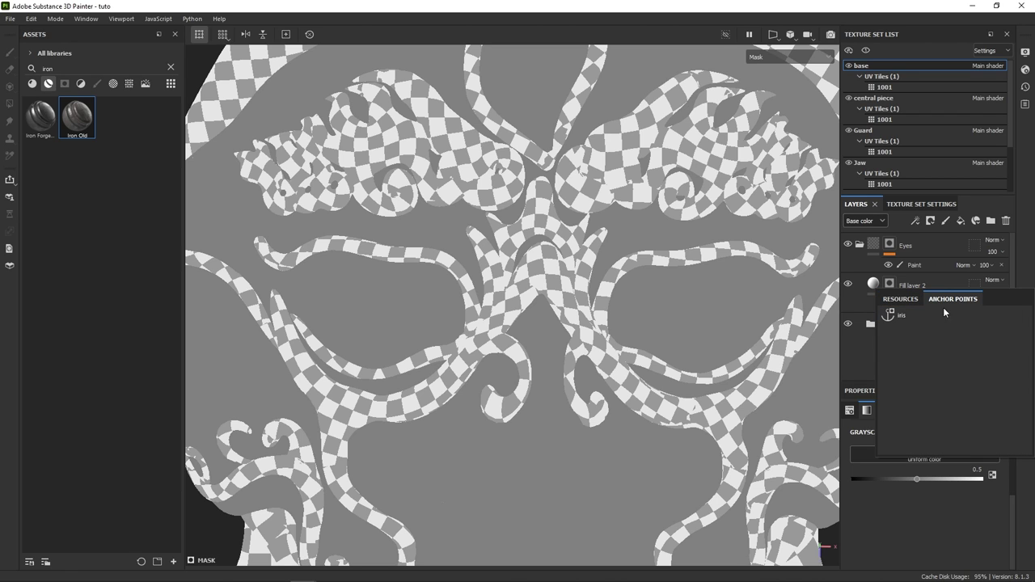
pyautogui.click(918, 316)
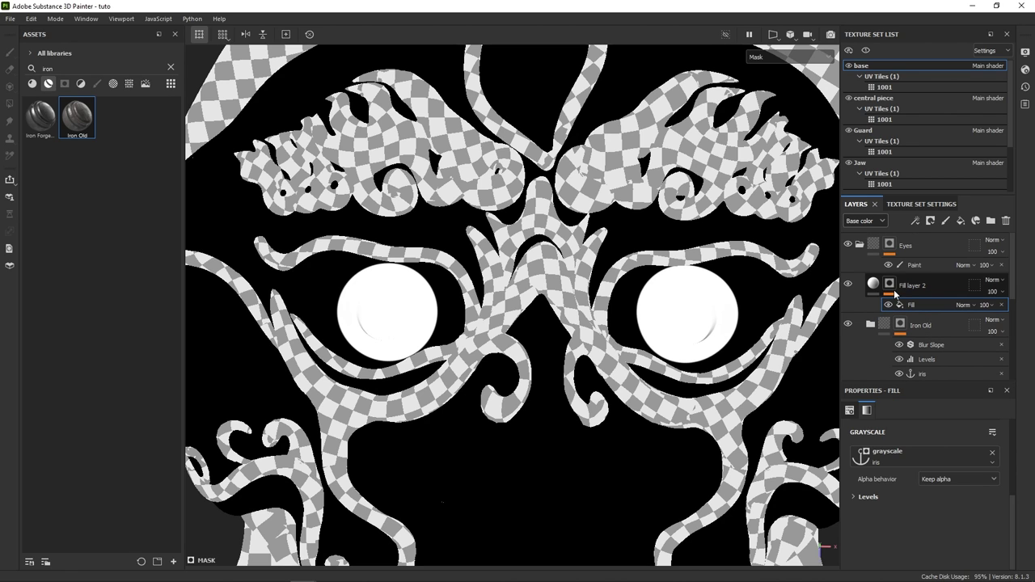
pyautogui.click(890, 286)
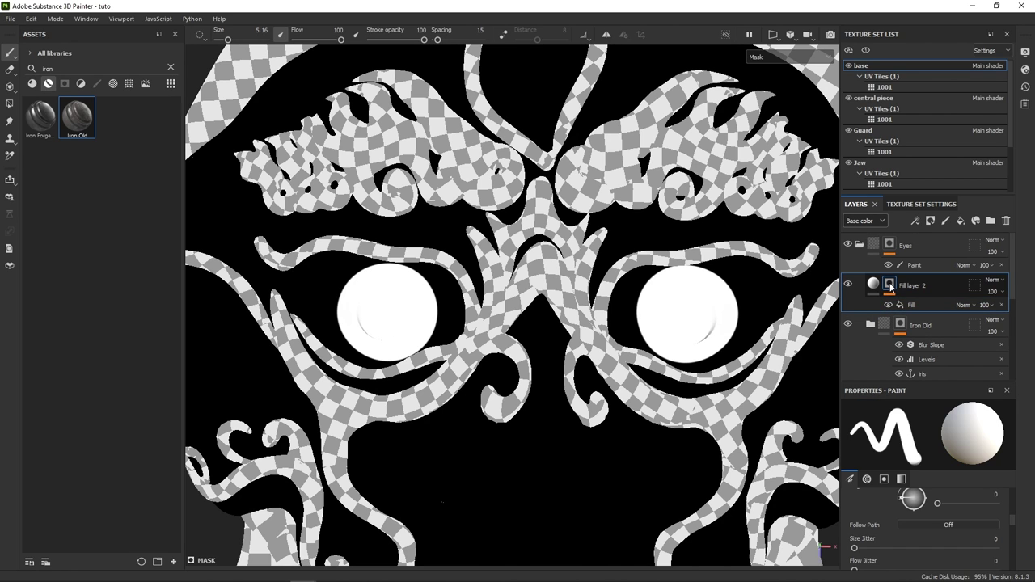
# Set the height of Fill layer 2 to about -0.09.
pyautogui.click(875, 285)
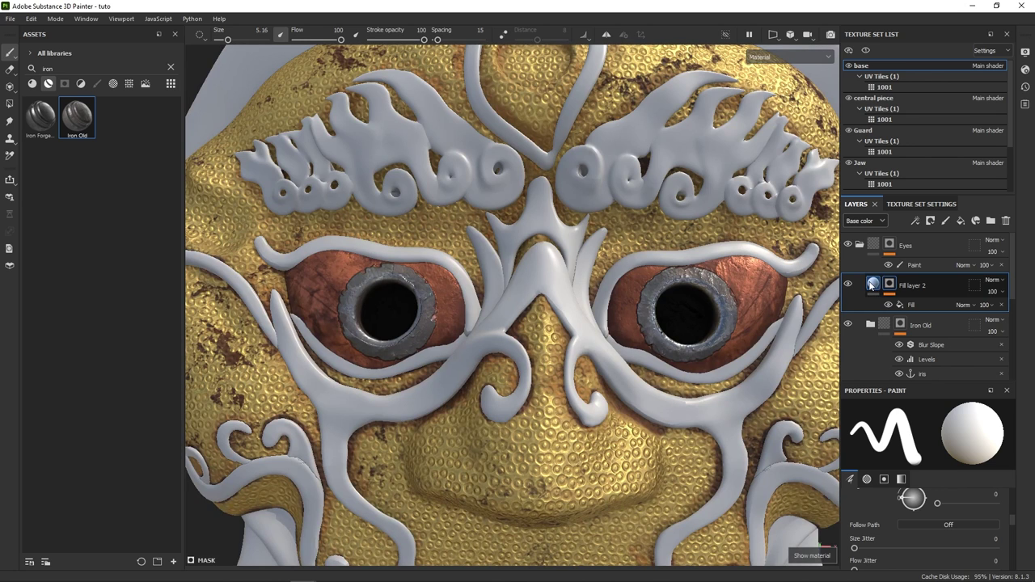
pyautogui.click(872, 285)
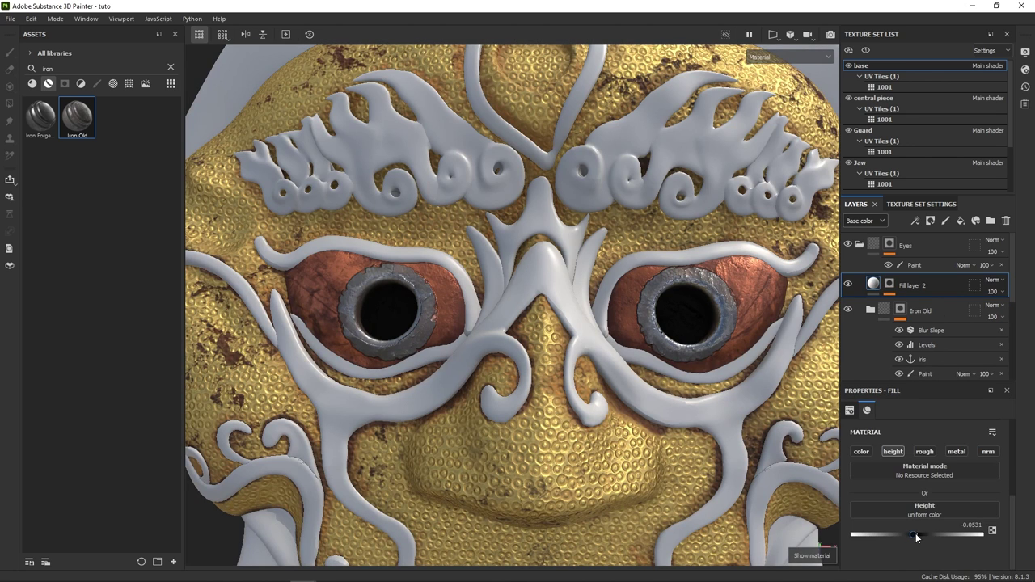
pyautogui.moveTo(915, 533); pyautogui.dragTo(886, 545)
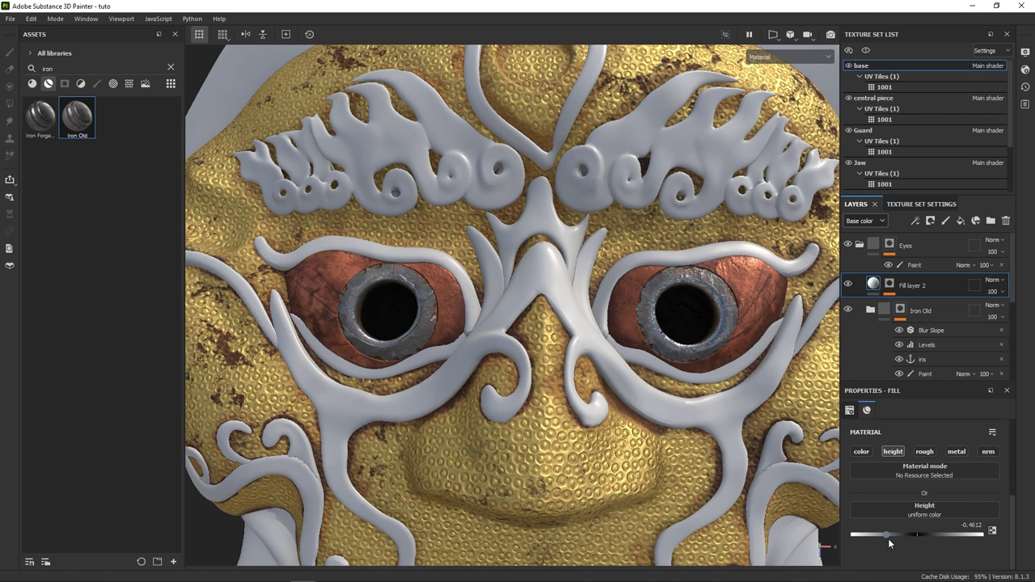
pyautogui.moveTo(888, 538); pyautogui.dragTo(910, 528)
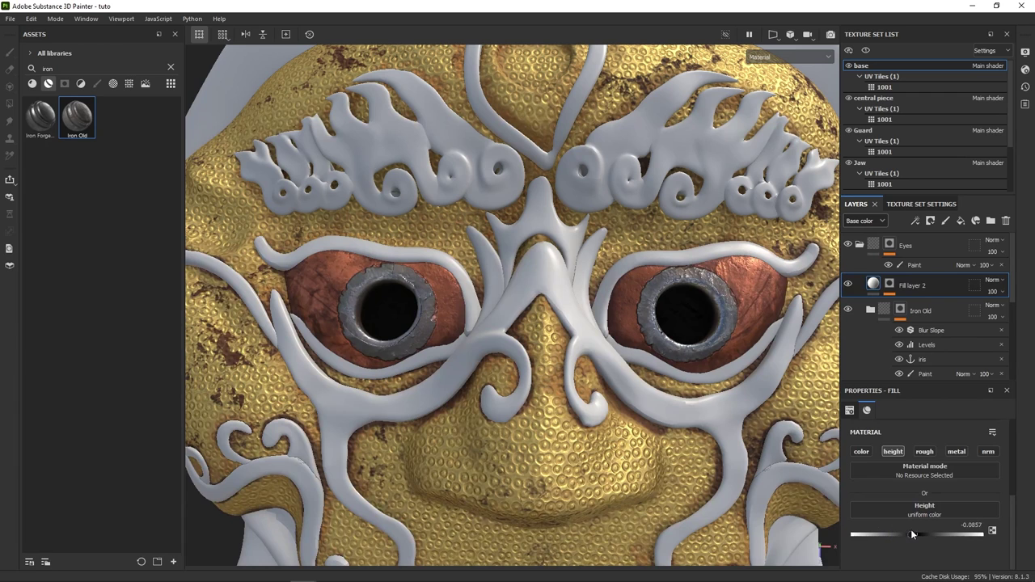
# Add a Bevel filter to Fill layer 2's mask and set its distance to about 0.087.
pyautogui.keyDown('alt'); pyautogui.click(893, 284); pyautogui.keyUp('alt')
pyautogui.rightClick(896, 285)
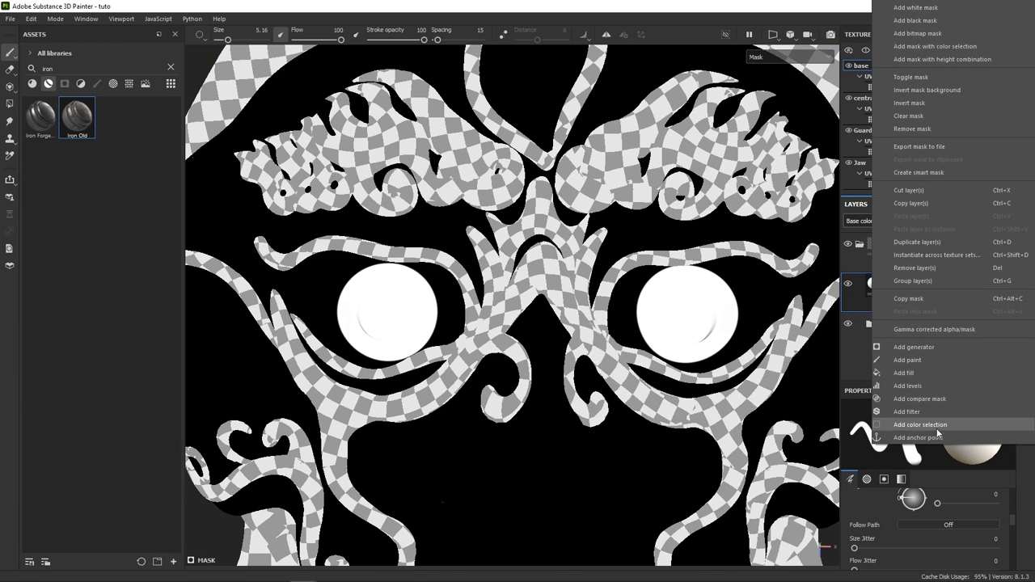
pyautogui.click(939, 430)
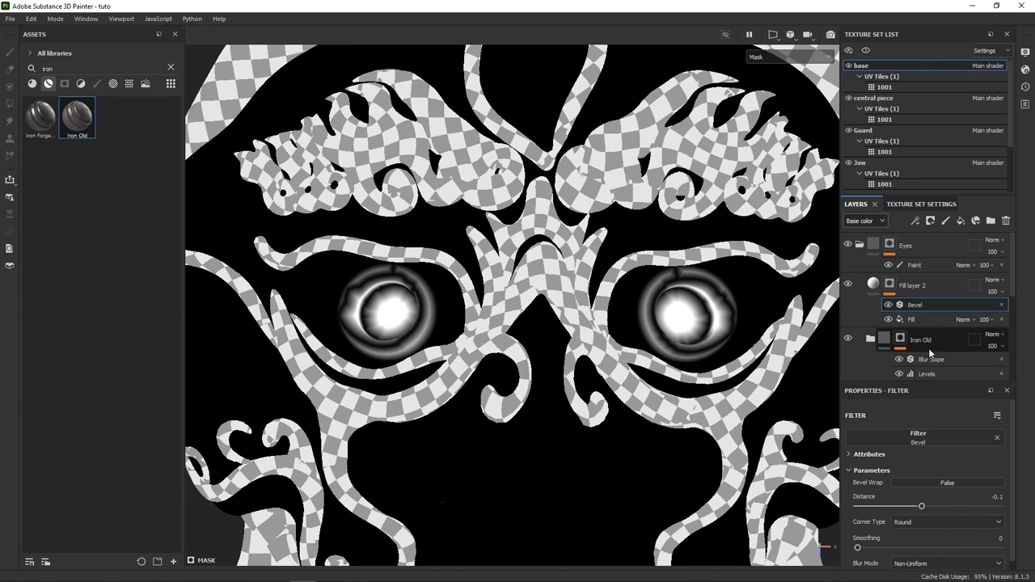
pyautogui.scroll(-1, 927, 502)
# Add a fill effect above the Bevel filter, source it from the iris anchor point and set its blending mode to Subtract.
pyautogui.rightClick(914, 305)
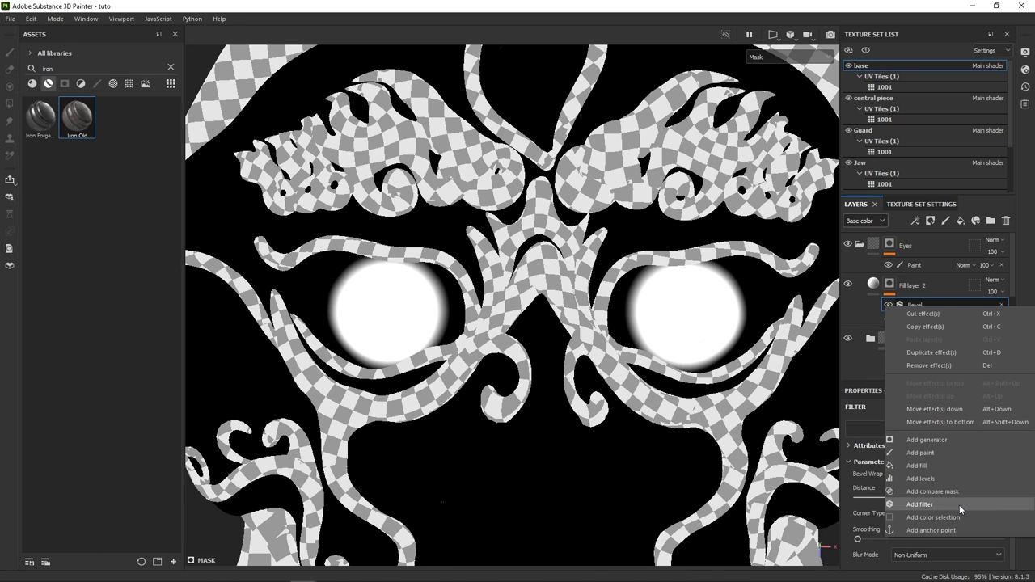
pyautogui.click(943, 470)
pyautogui.click(925, 455)
pyautogui.click(953, 292)
pyautogui.click(902, 309)
pyautogui.click(966, 305)
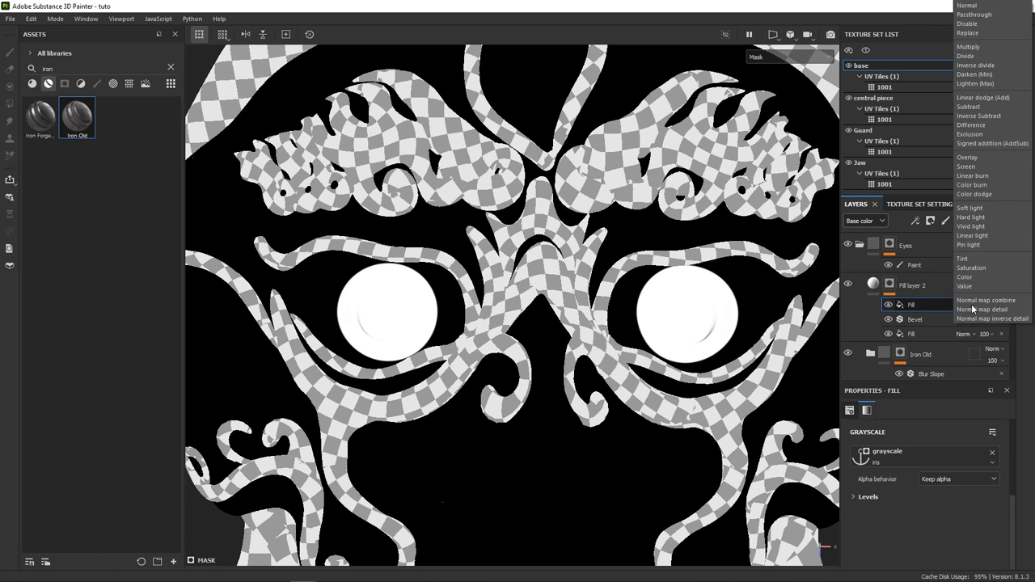
pyautogui.click(982, 108)
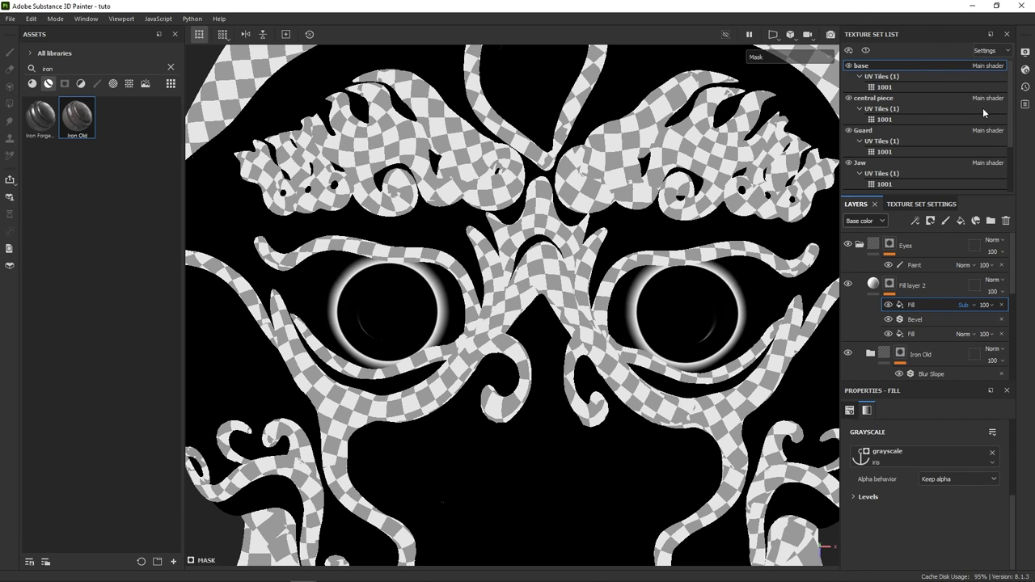
# Add a Levels effect on top of Fill layer 2's mask and lower its white input point to about 0.32.
pyautogui.rightClick(937, 304)
pyautogui.click(943, 484)
pyautogui.moveTo(1005, 439); pyautogui.dragTo(900, 437)
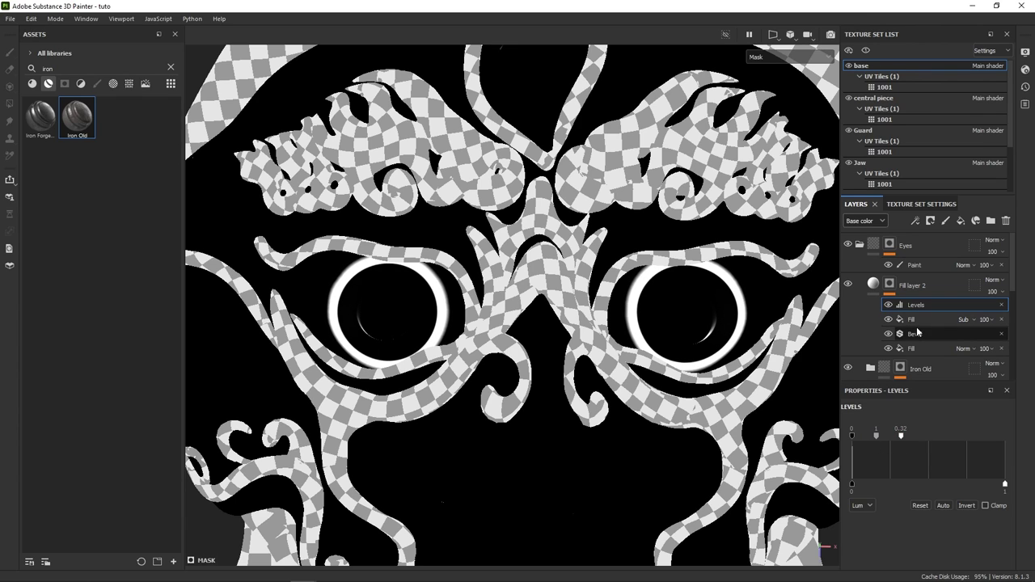
# Set the Bevel filter's distance to about 0.04 and add a Blur filter above the Levels effect.
pyautogui.click(914, 333)
pyautogui.click(994, 487)
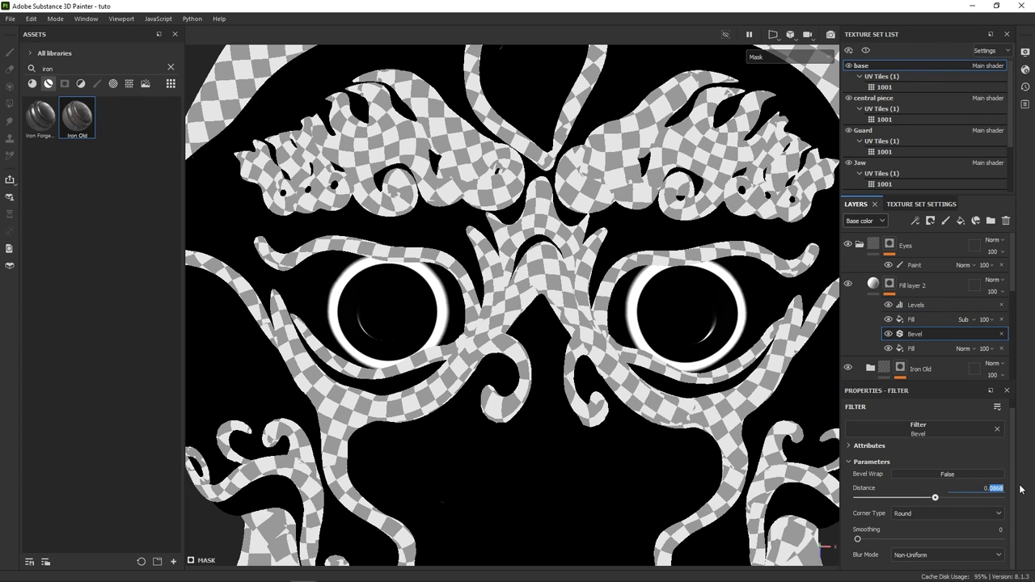
pyautogui.press('Return')
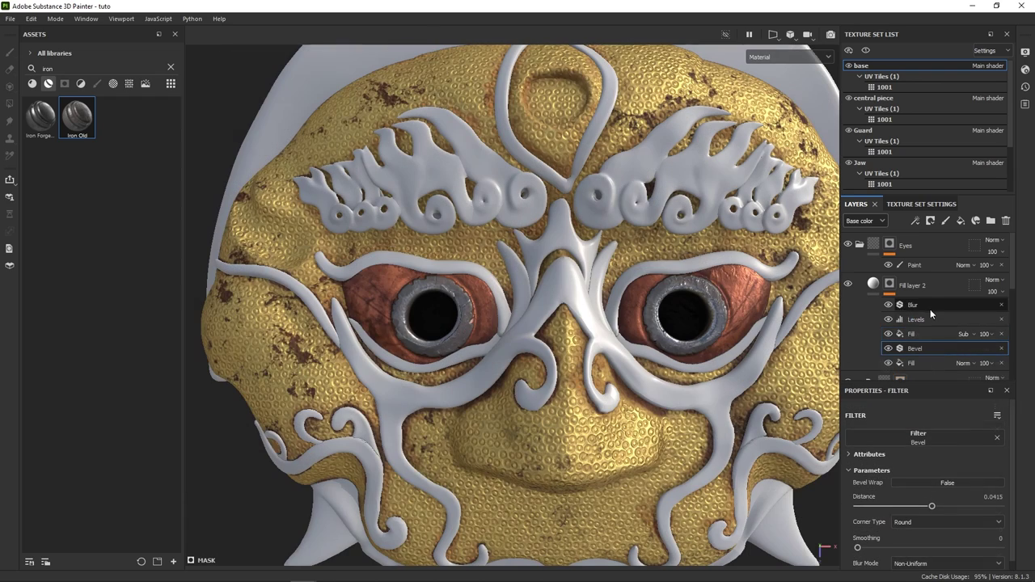
# Set the height of Fill layer 2 to about -0.17.
pyautogui.click(877, 287)
pyautogui.click(874, 284)
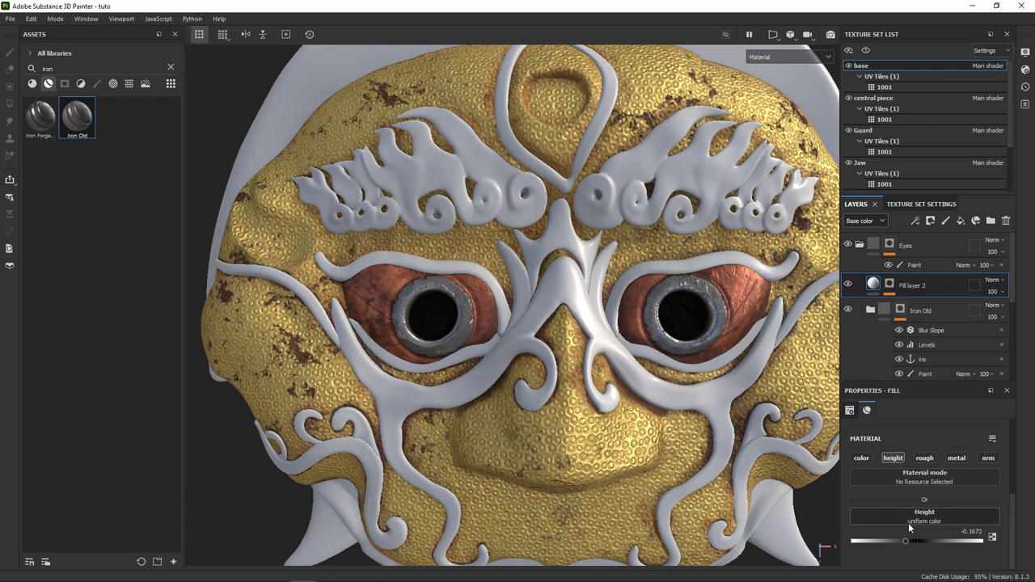
pyautogui.moveTo(897, 538)
pyautogui.mouseDown()
pyautogui.moveTo(880, 538)
pyautogui.moveTo(948, 528)
pyautogui.moveTo(905, 532)
pyautogui.mouseUp()
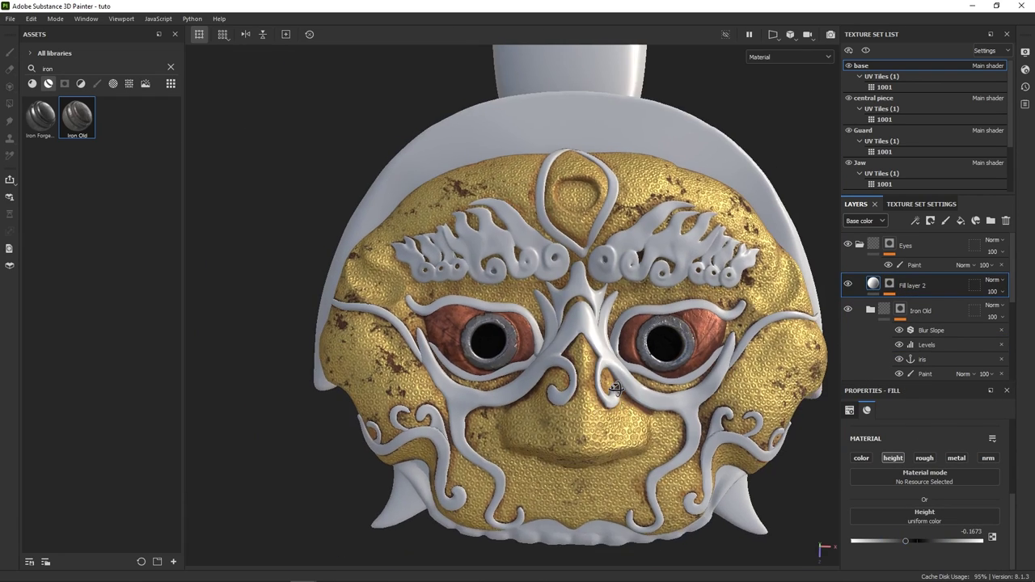
pyautogui.keyDown('alt'); pyautogui.moveTo(615, 388); pyautogui.dragTo(780, 289); pyautogui.keyUp('alt')
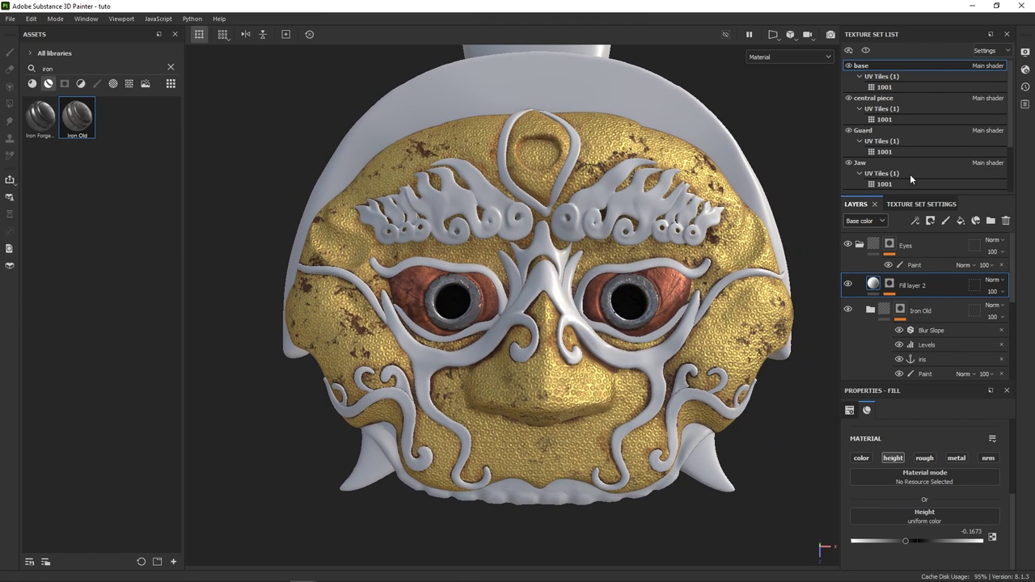
# Switch to the Ornaments texture set and delete its default paint layer.
pyautogui.scroll(-2, 897, 127)
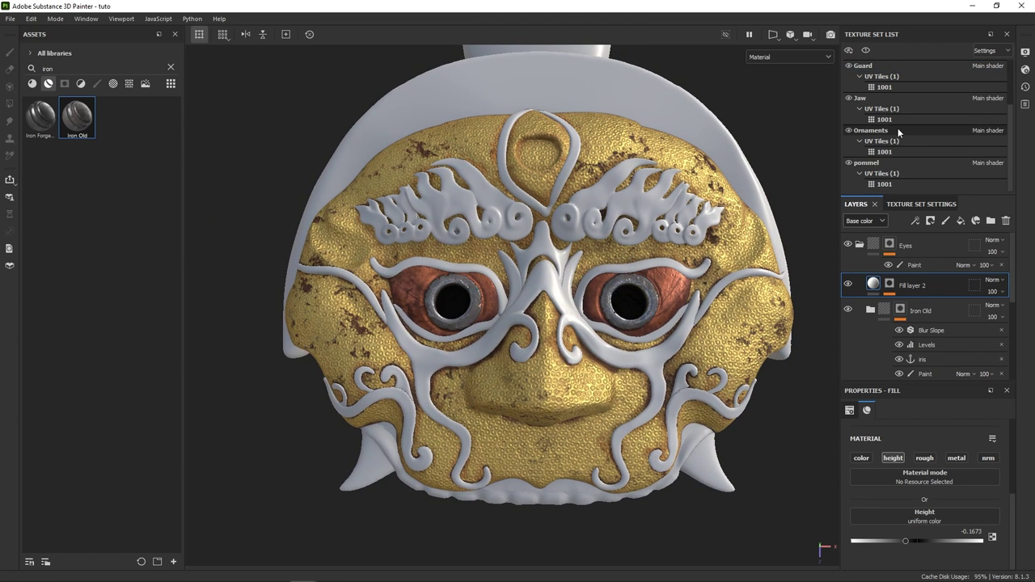
pyautogui.click(874, 134)
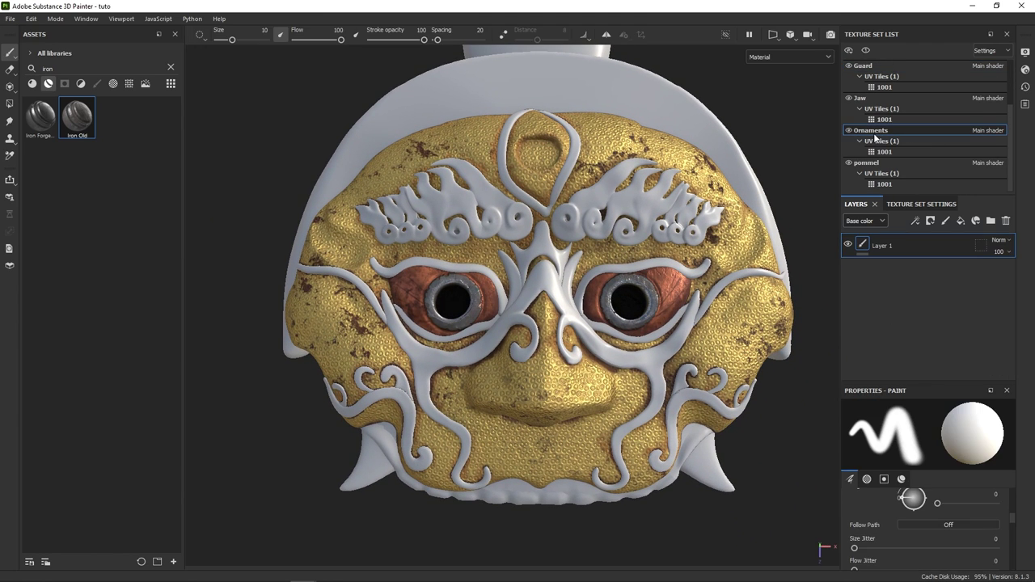
pyautogui.click(1005, 220)
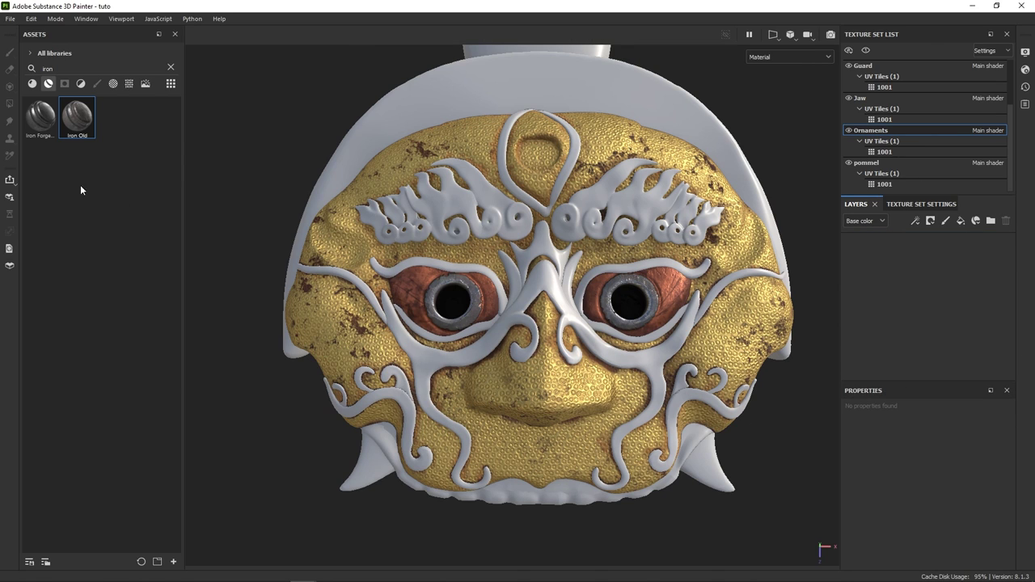
# Search the assets for gold and apply the Gold Pure material to the face ornaments.
pyautogui.click(171, 67)
pyautogui.write('gold')
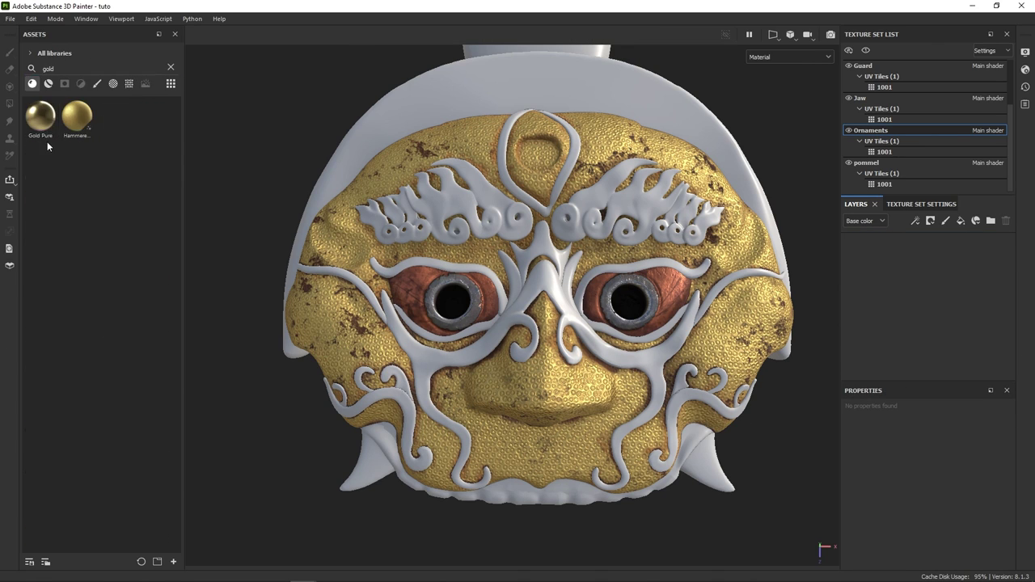
pyautogui.moveTo(41, 118); pyautogui.dragTo(428, 365)
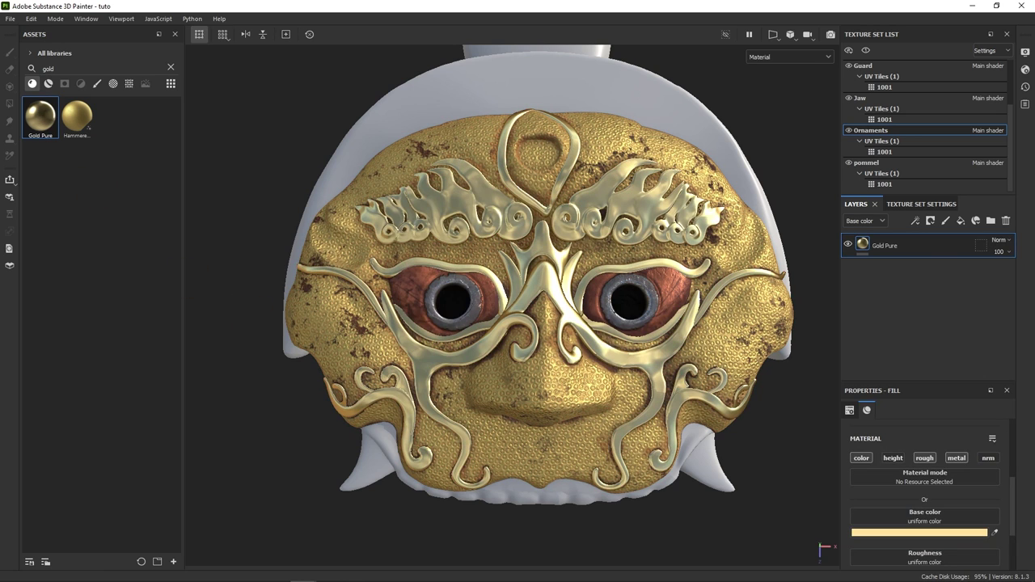
# Change the Gold Pure layer's base color to the warmer gold DEB060.
pyautogui.click(919, 532)
pyautogui.moveTo(815, 416)
pyautogui.mouseDown()
pyautogui.moveTo(832, 417)
pyautogui.moveTo(830, 427)
pyautogui.mouseUp()
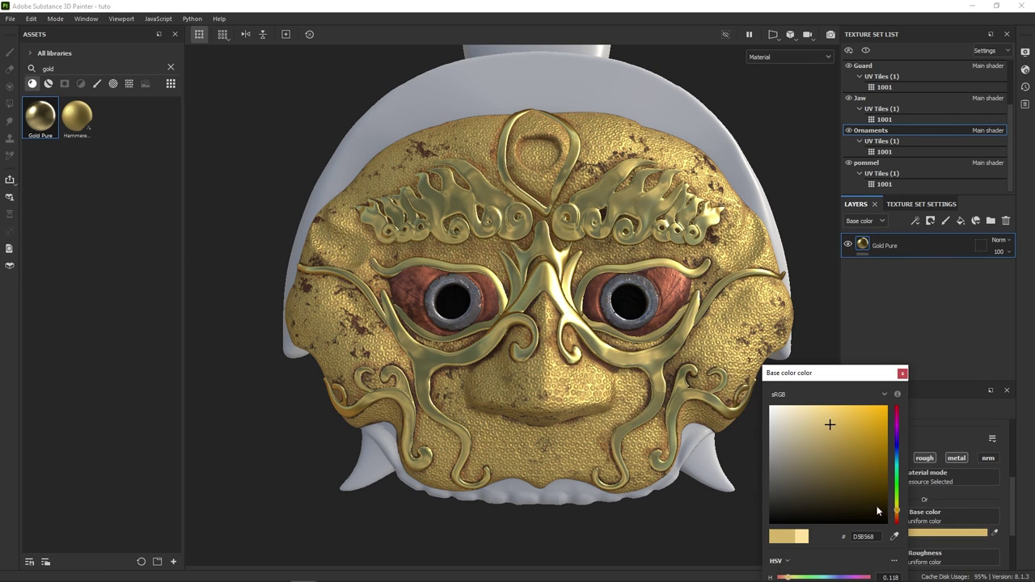
pyautogui.click(829, 425)
pyautogui.click(830, 434)
pyautogui.moveTo(831, 434); pyautogui.dragTo(835, 419)
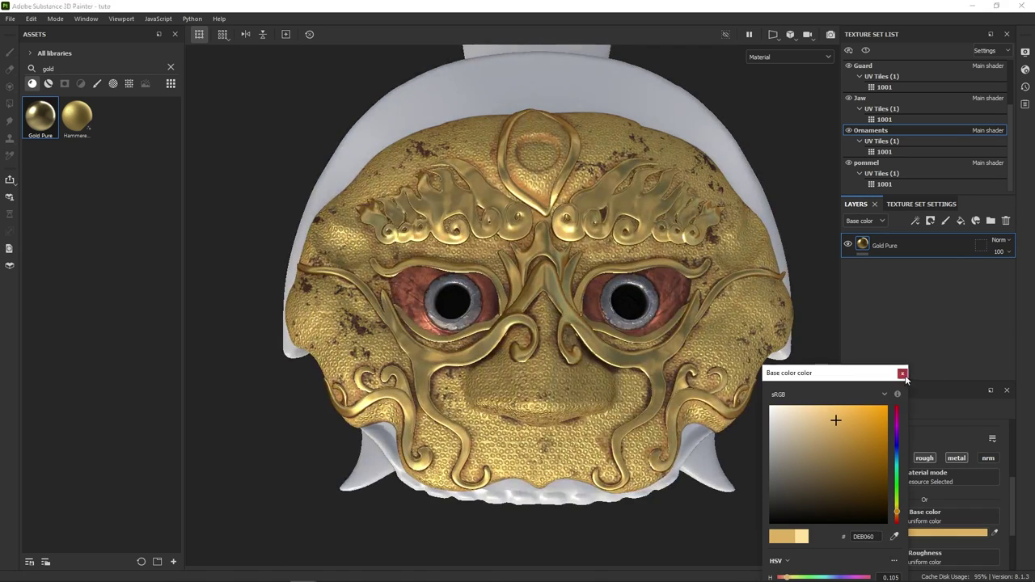
pyautogui.click(936, 375)
# Set the Gold Pure layer's roughness to about 0.37.
pyautogui.scroll(-2, 886, 540)
pyautogui.moveTo(886, 517); pyautogui.dragTo(899, 517)
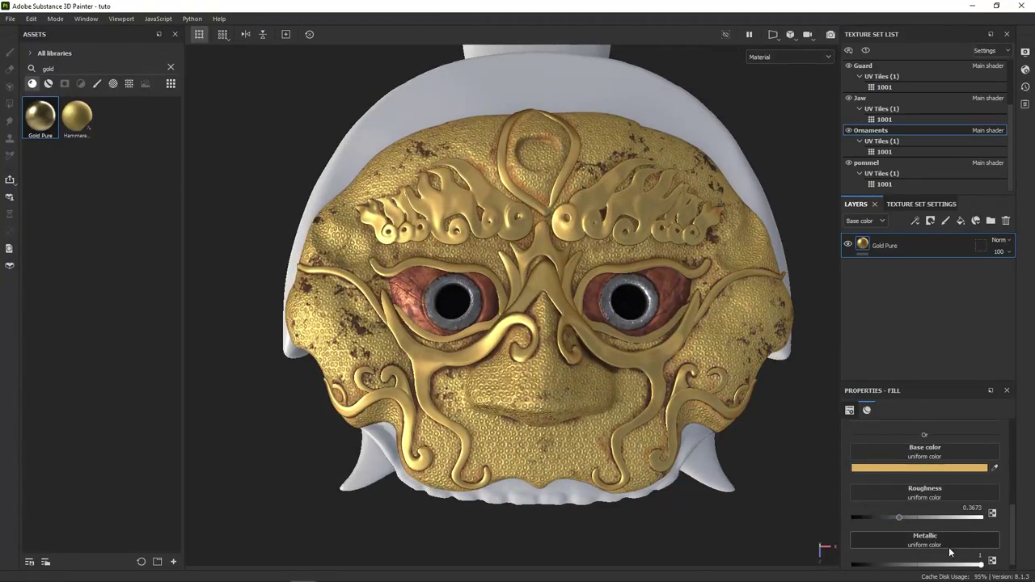
pyautogui.scroll(2, 924, 494)
pyautogui.scroll(4, 489, 438)
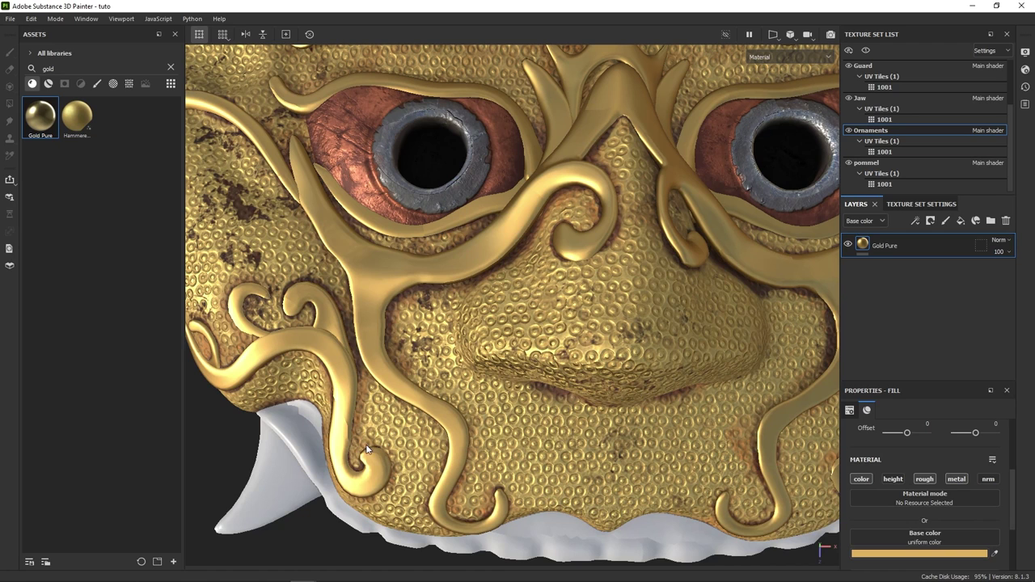
# Add a fill layer above Gold Pure with only the height channel active and give it a black mask.
pyautogui.keyDown('alt'); pyautogui.moveTo(623, 396); pyautogui.dragTo(559, 417); pyautogui.keyUp('alt')
pyautogui.click(960, 221)
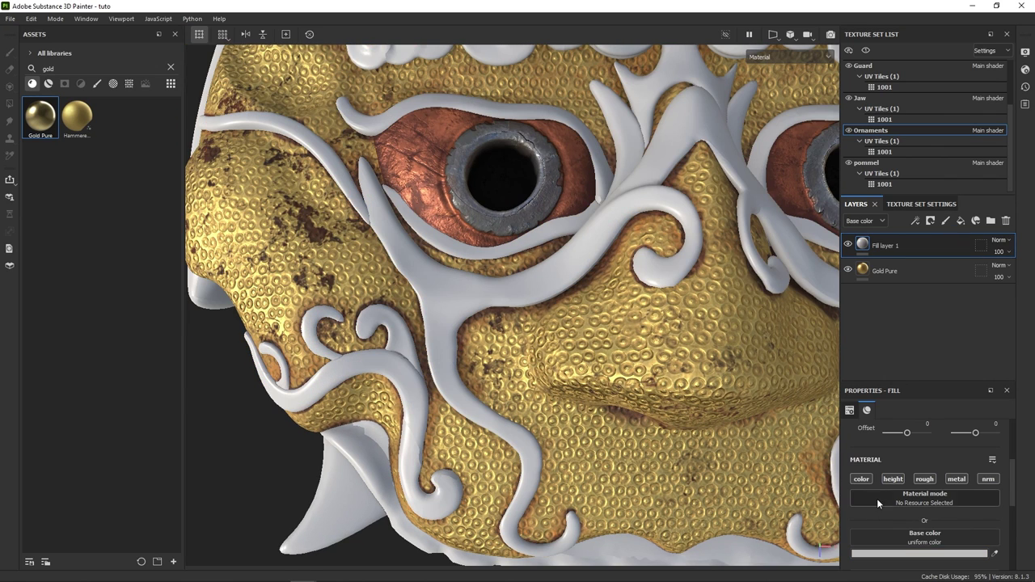
pyautogui.click(889, 480)
pyautogui.rightClick(886, 246)
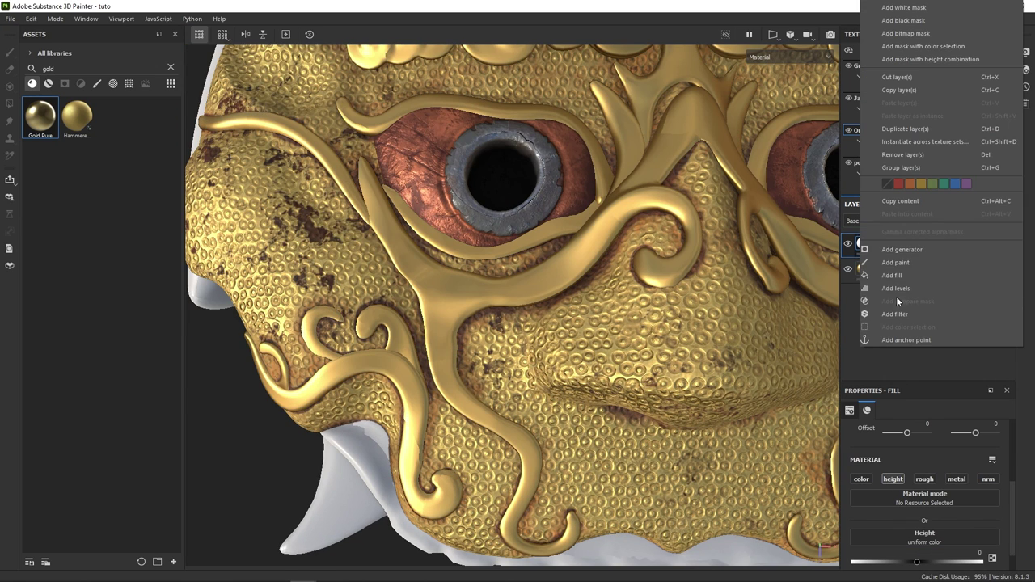
pyautogui.click(904, 20)
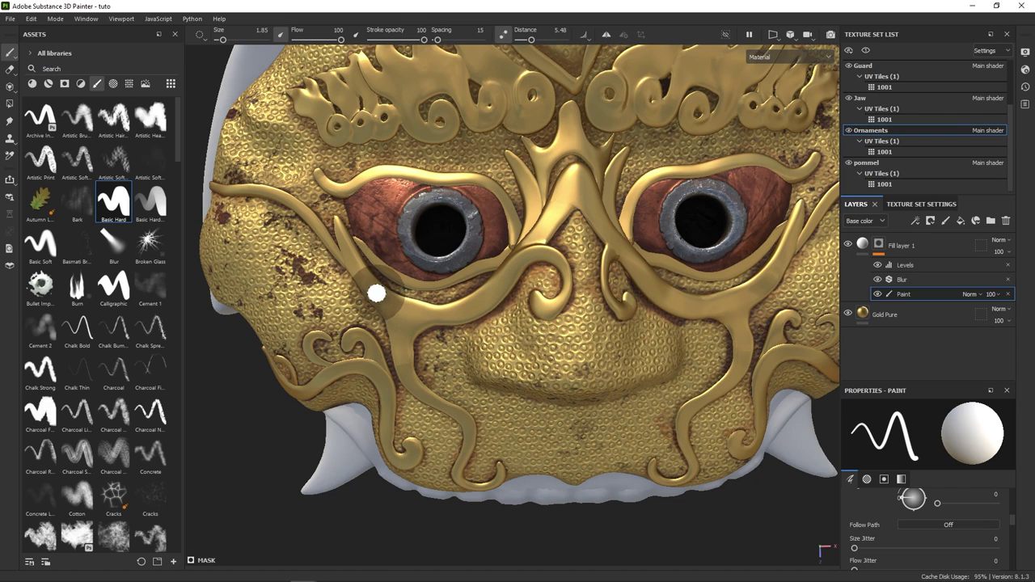
# Paint strokes along the ornament curves in Fill layer 1's mask using the Basic Hard brush at size 1.85.
pyautogui.moveTo(376, 291)
pyautogui.mouseDown()
pyautogui.moveTo(467, 322)
pyautogui.moveTo(495, 304)
pyautogui.moveTo(525, 256)
pyautogui.mouseUp()
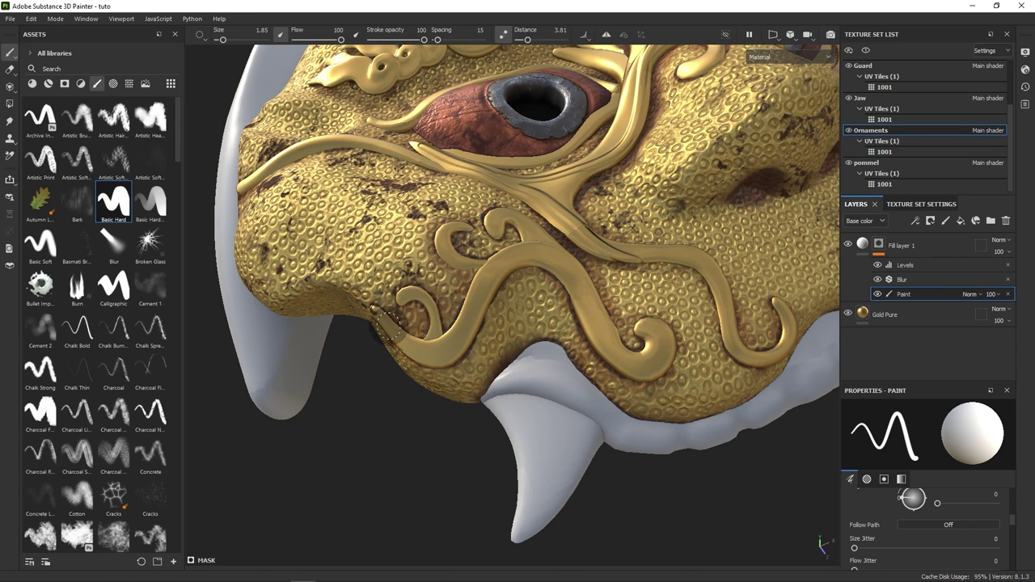
pyautogui.moveTo(388, 325)
pyautogui.mouseDown()
pyautogui.moveTo(426, 355)
pyautogui.moveTo(446, 357)
pyautogui.moveTo(465, 344)
pyautogui.moveTo(501, 263)
pyautogui.moveTo(525, 251)
pyautogui.moveTo(566, 265)
pyautogui.moveTo(590, 314)
pyautogui.mouseUp()
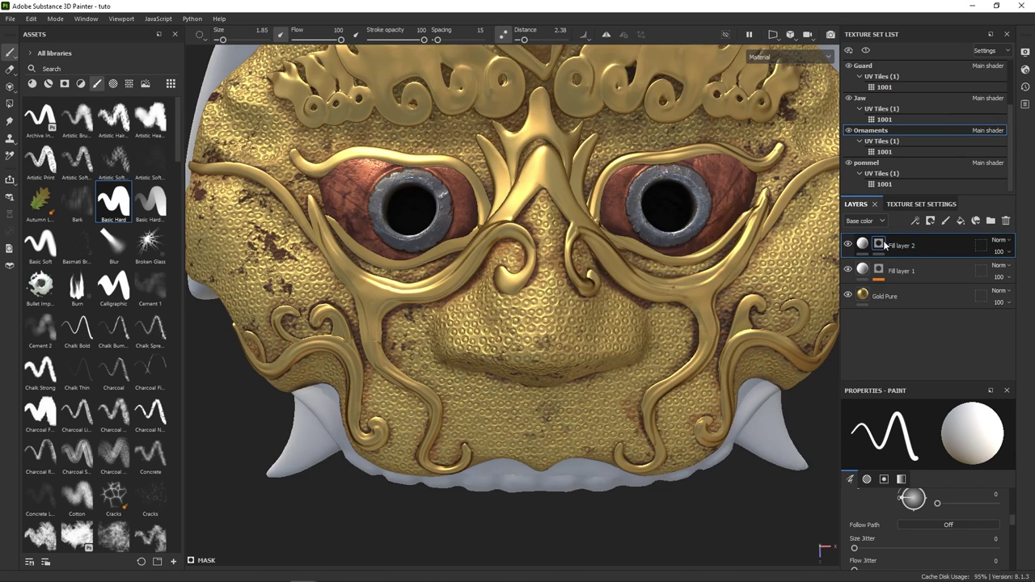
# Add a fill effect to Fill layer 2's mask and assign the Grunge Concrete Wall texture as its grayscale source.
pyautogui.rightClick(884, 246)
pyautogui.click(897, 376)
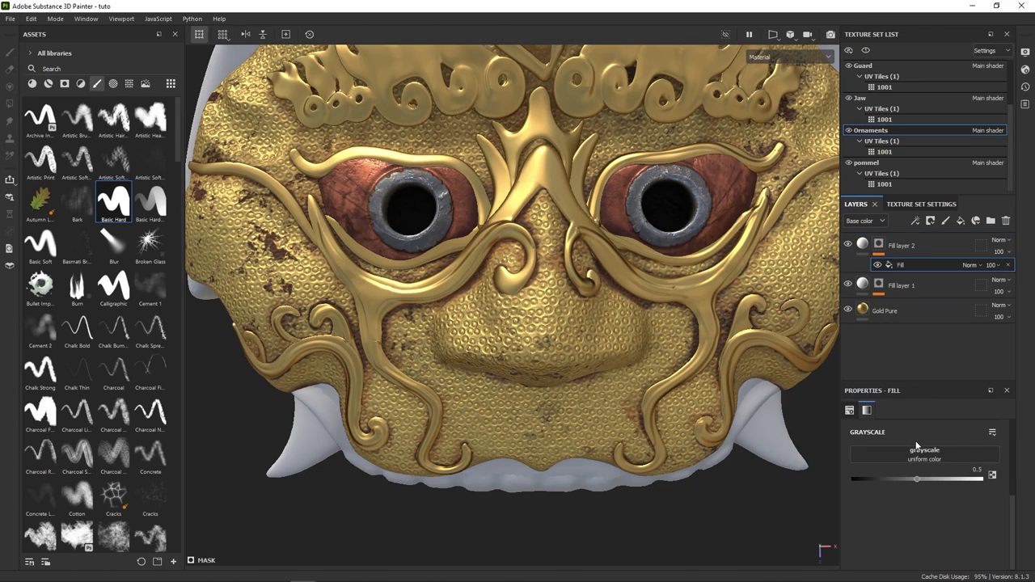
pyautogui.click(918, 453)
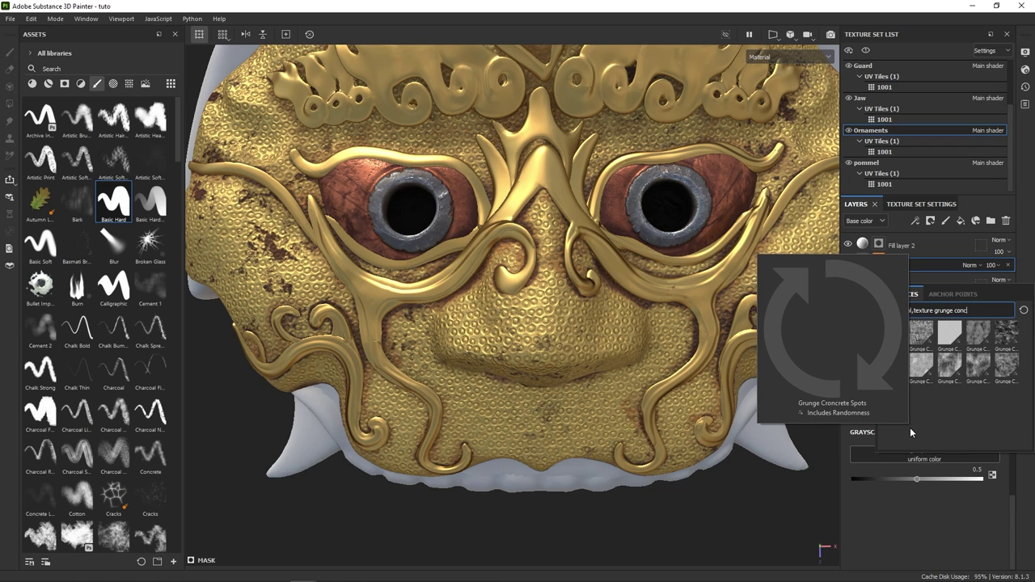
pyautogui.write('rete wal')
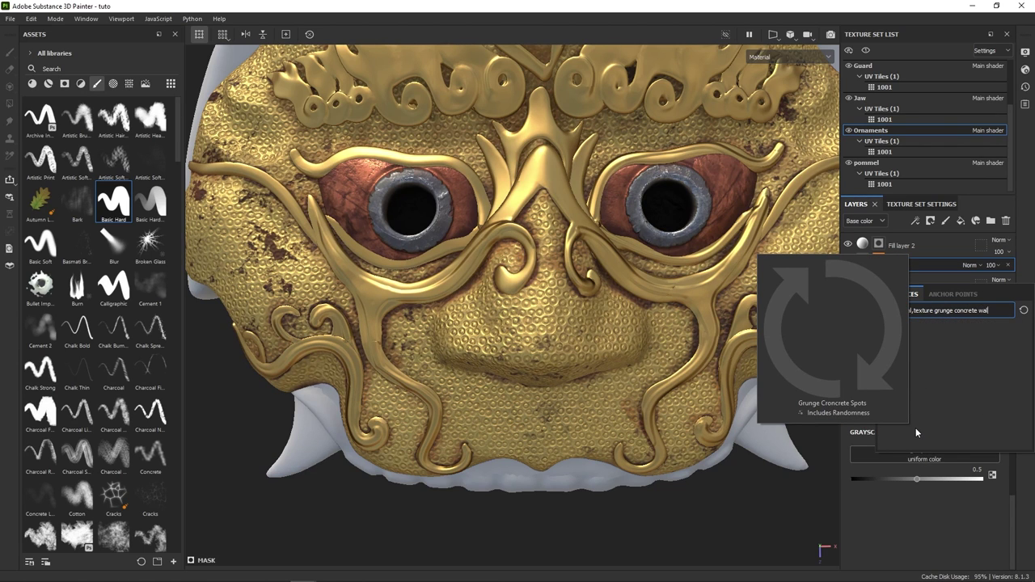
pyautogui.click(894, 334)
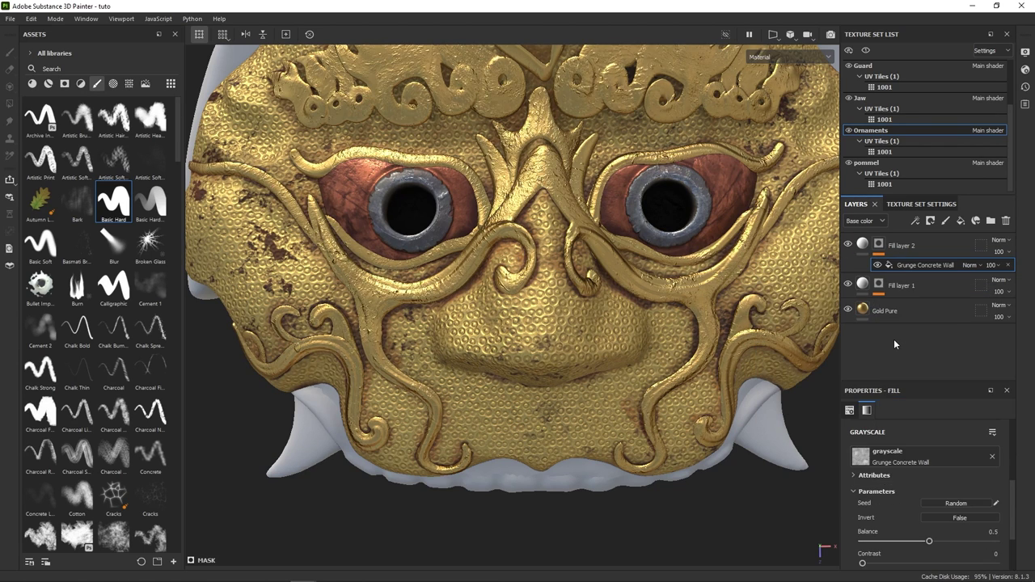
# Add a Blur filter above the Grunge Concrete Wall effect and slightly lower its blur intensity.
pyautogui.rightClick(907, 265)
pyautogui.click(913, 459)
pyautogui.click(946, 441)
pyautogui.write('blu')
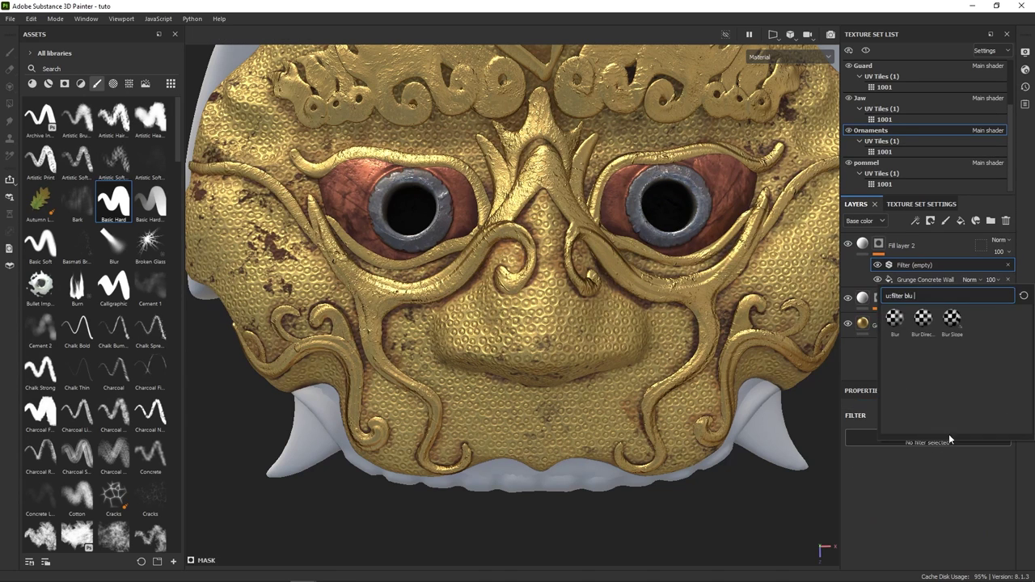
pyautogui.click(893, 322)
pyautogui.moveTo(864, 489); pyautogui.dragTo(859, 489)
# Add a Levels effect above the Blur filter in Fill layer 2's mask and adjust its input range for stronger contrast.
pyautogui.rightClick(887, 262)
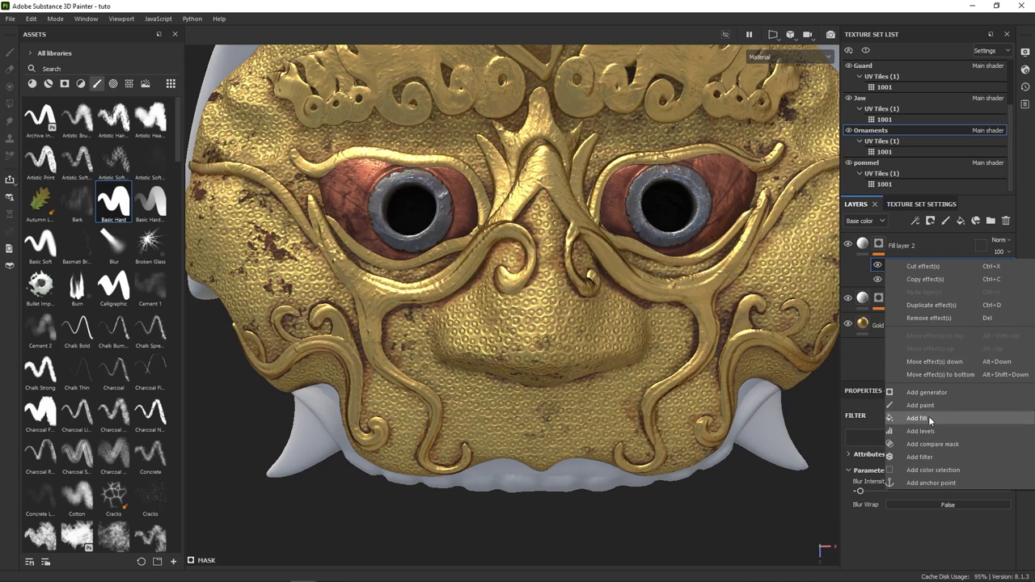
pyautogui.click(920, 431)
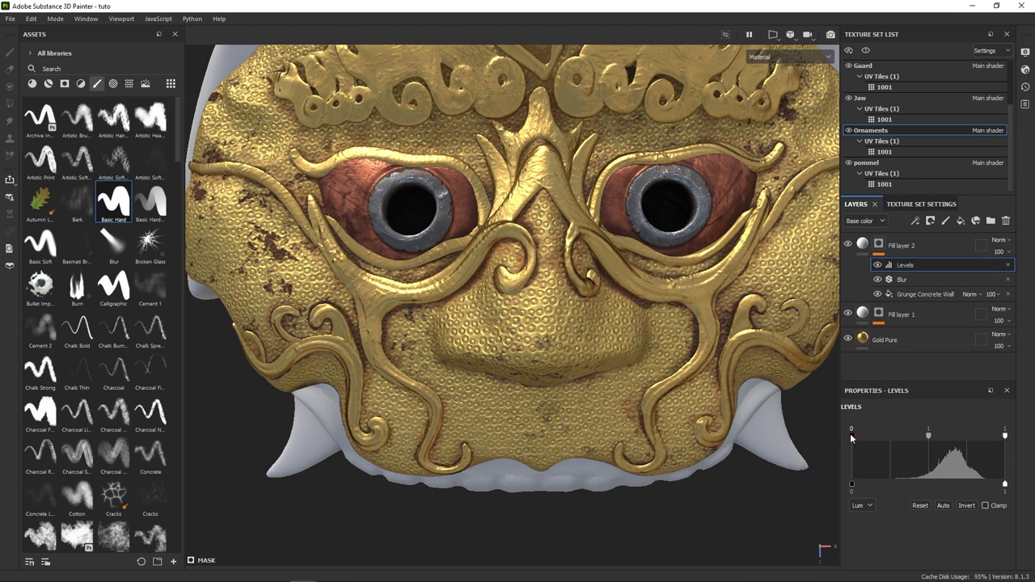
pyautogui.moveTo(852, 435); pyautogui.dragTo(813, 431)
pyautogui.moveTo(902, 434); pyautogui.dragTo(946, 447)
pyautogui.keyDown('alt'); pyautogui.moveTo(677, 432); pyautogui.dragTo(662, 416); pyautogui.keyUp('alt')
# Set the Grunge Concrete Wall fill's tiling to 3.69 and its projection to Tri-planar.
pyautogui.click(921, 293)
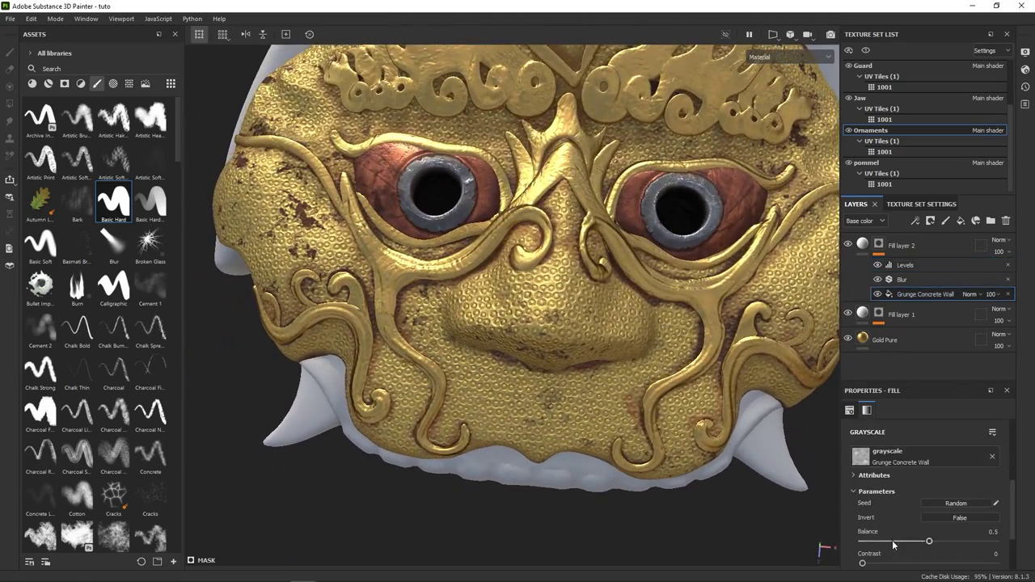
pyautogui.scroll(-3, 891, 525)
pyautogui.moveTo(911, 433); pyautogui.dragTo(913, 437)
pyautogui.keyDown('alt'); pyautogui.moveTo(655, 402); pyautogui.dragTo(673, 423); pyautogui.keyUp('alt')
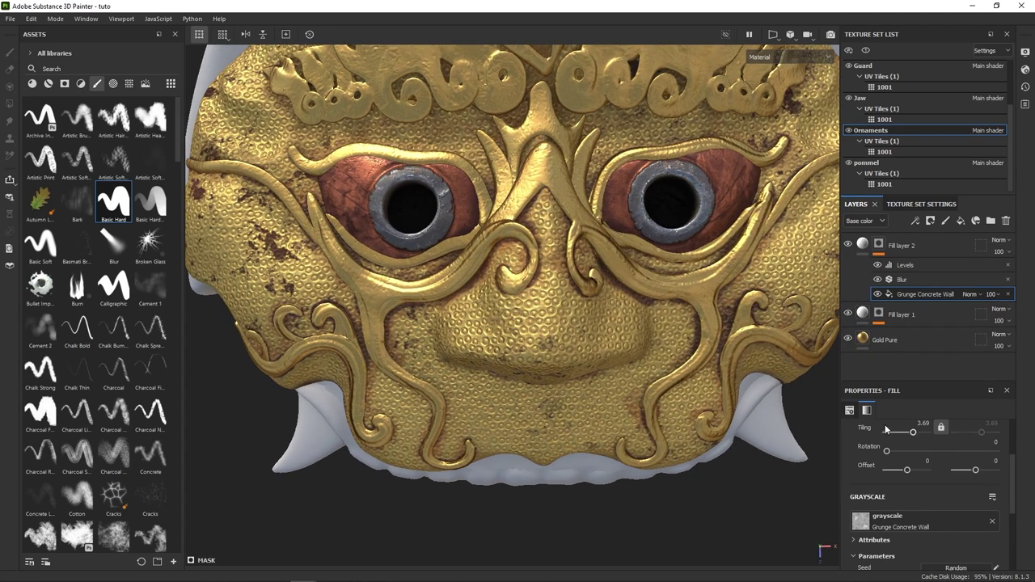
pyautogui.scroll(3, 905, 452)
pyautogui.click(904, 449)
pyautogui.click(905, 488)
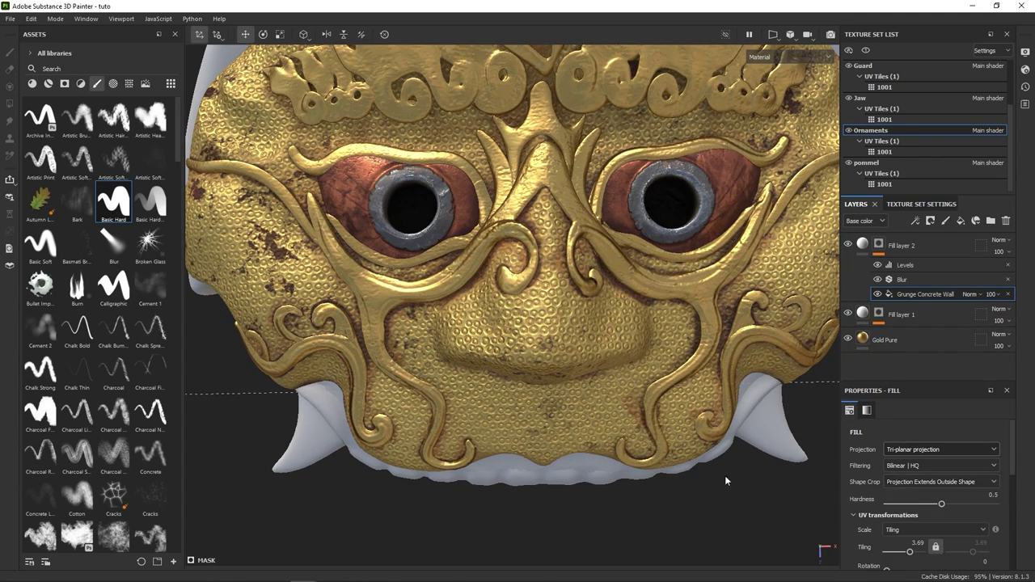
pyautogui.keyDown('alt'); pyautogui.moveTo(722, 478); pyautogui.dragTo(660, 454); pyautogui.keyUp('alt')
pyautogui.keyDown('shift'); pyautogui.moveTo(660, 454); pyautogui.dragTo(655, 447, button='right'); pyautogui.keyUp('shift')
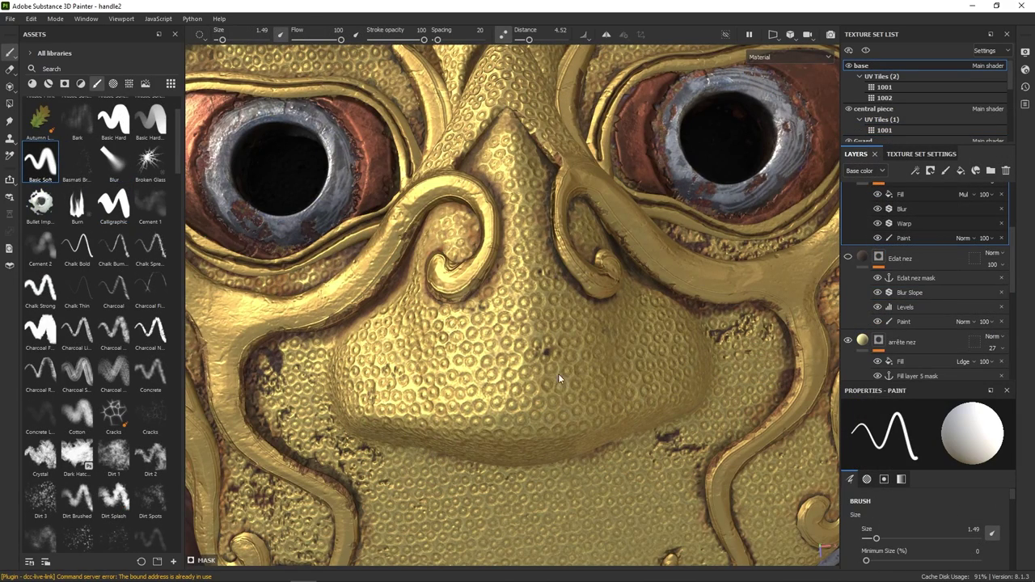
# Paint along the nose's lower edge and central ridge in the arrête nez mask's upper Paint effect using Basic Soft at size 3.31.
pyautogui.scroll(-2, 877, 359)
pyautogui.click(882, 279)
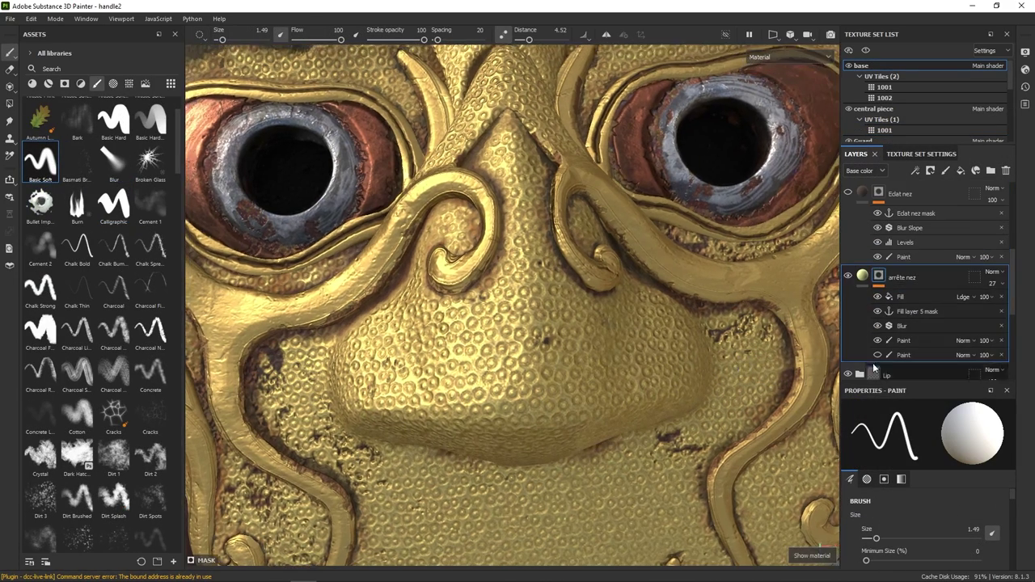
pyautogui.click(903, 341)
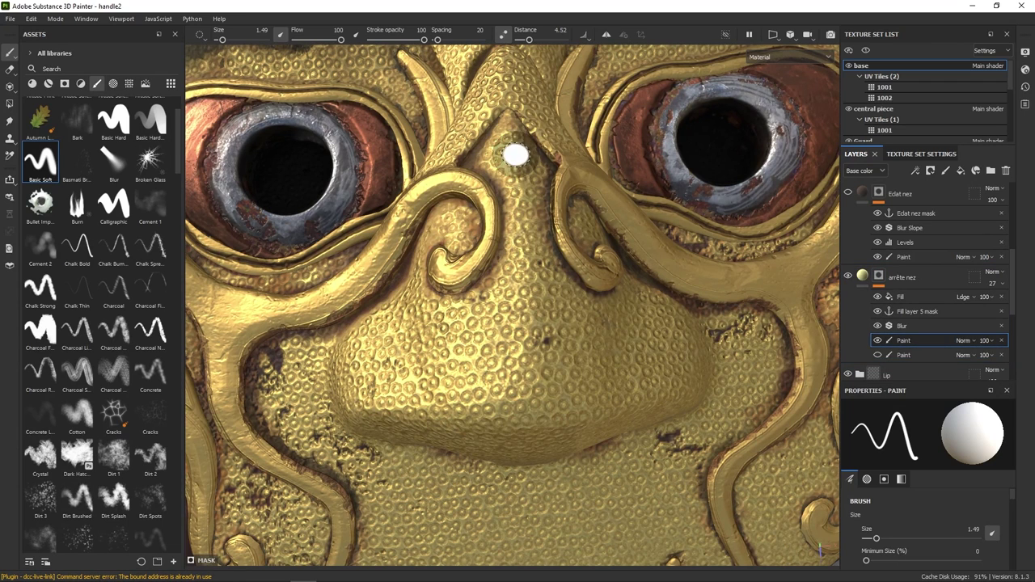
pyautogui.moveTo(388, 409)
pyautogui.keyDown('ctrl'); pyautogui.mouseDown(button='right')
pyautogui.moveTo(358, 404)
pyautogui.moveTo(396, 408)
pyautogui.mouseUp(button='right'); pyautogui.keyUp('ctrl')
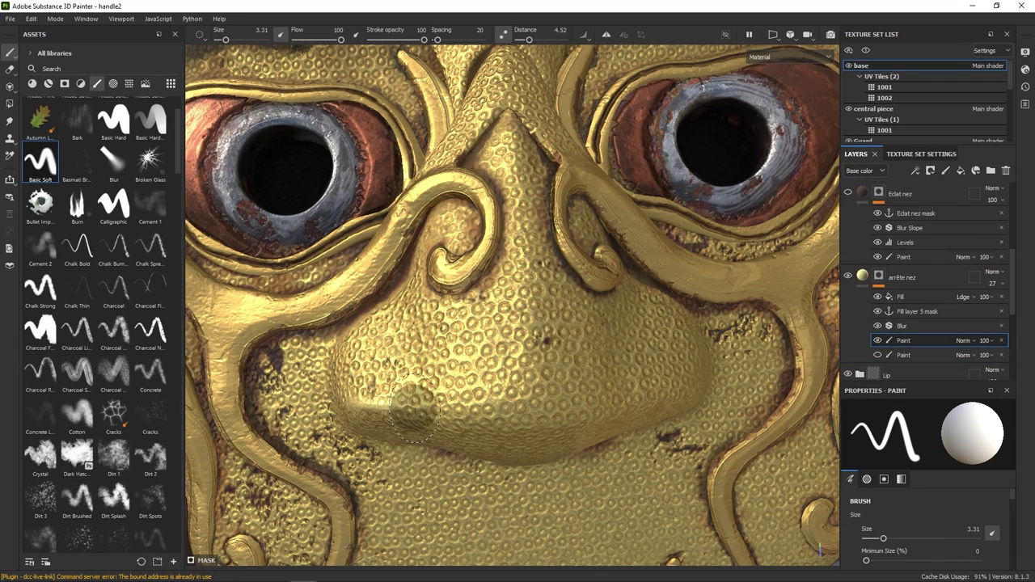
pyautogui.moveTo(417, 409)
pyautogui.mouseDown()
pyautogui.moveTo(508, 406)
pyautogui.moveTo(368, 410)
pyautogui.mouseUp()
pyautogui.click(566, 300)
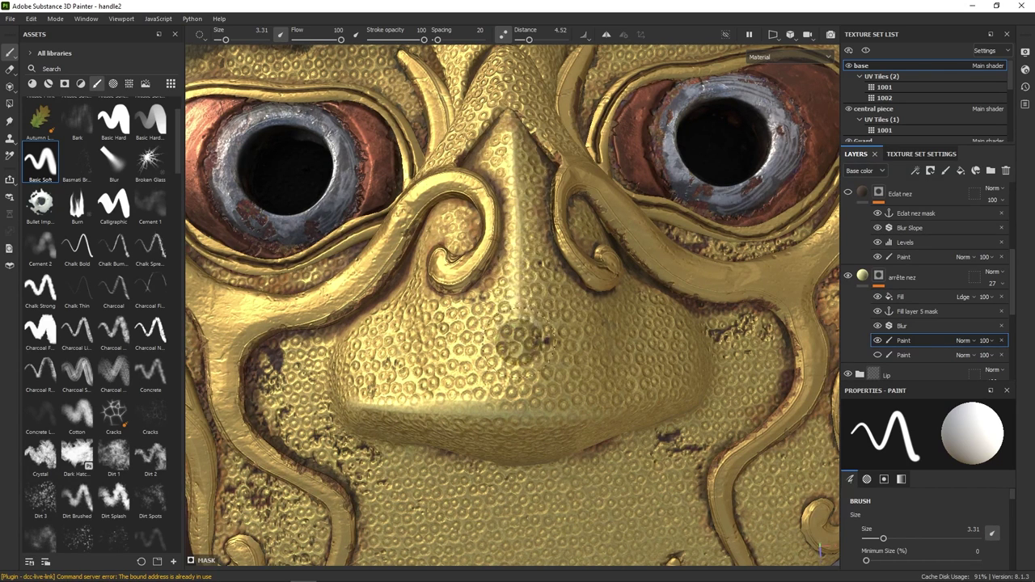
pyautogui.click(428, 405)
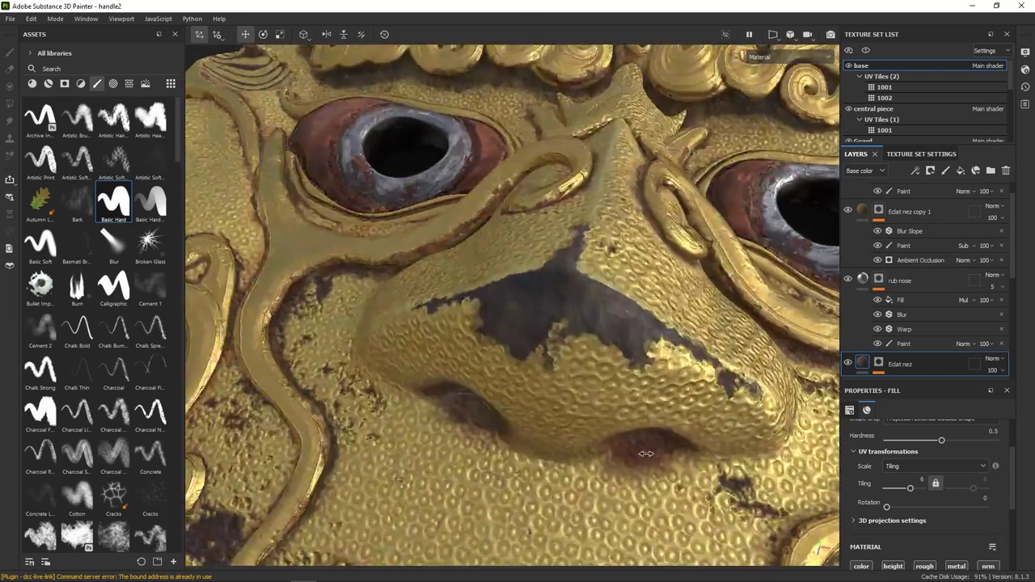
# Inspect the rub nose layer's mask on its own and return to the material view to examine the nose.
pyautogui.keyDown('shift'); pyautogui.moveTo(645, 454); pyautogui.dragTo(648, 466, button='right'); pyautogui.keyUp('shift')
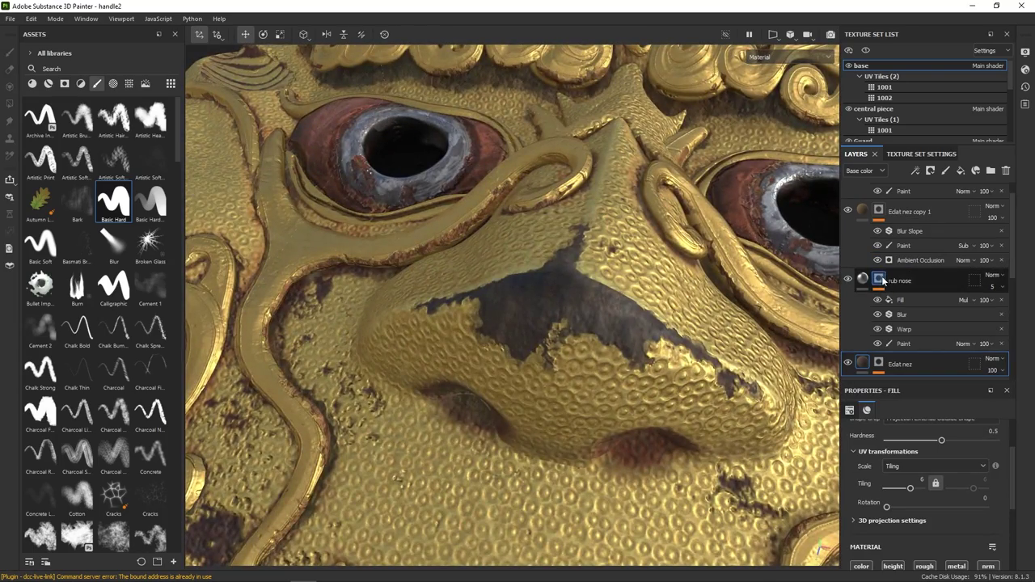
pyautogui.keyDown('alt'); pyautogui.click(883, 280); pyautogui.keyUp('alt')
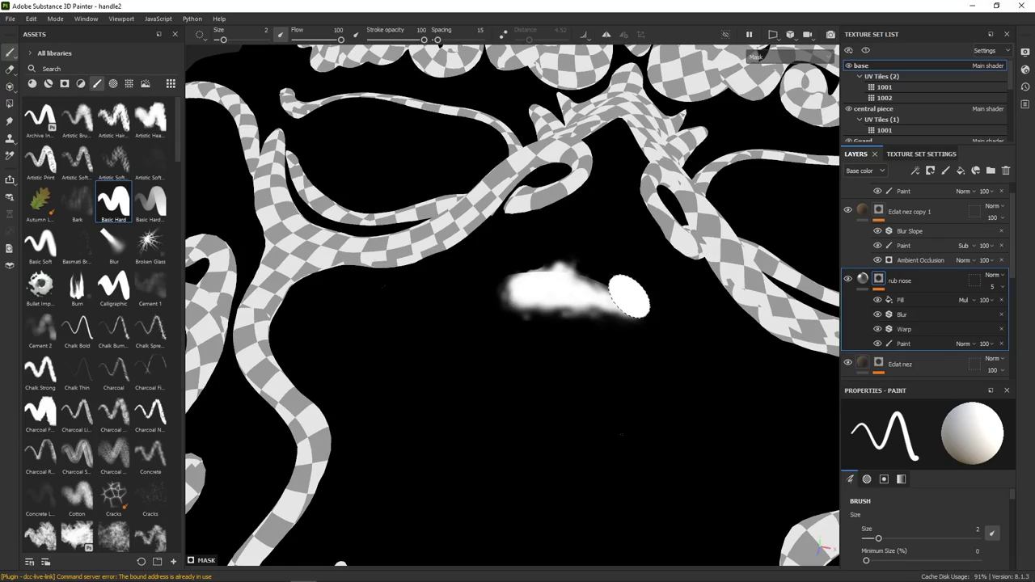
pyautogui.press('m')
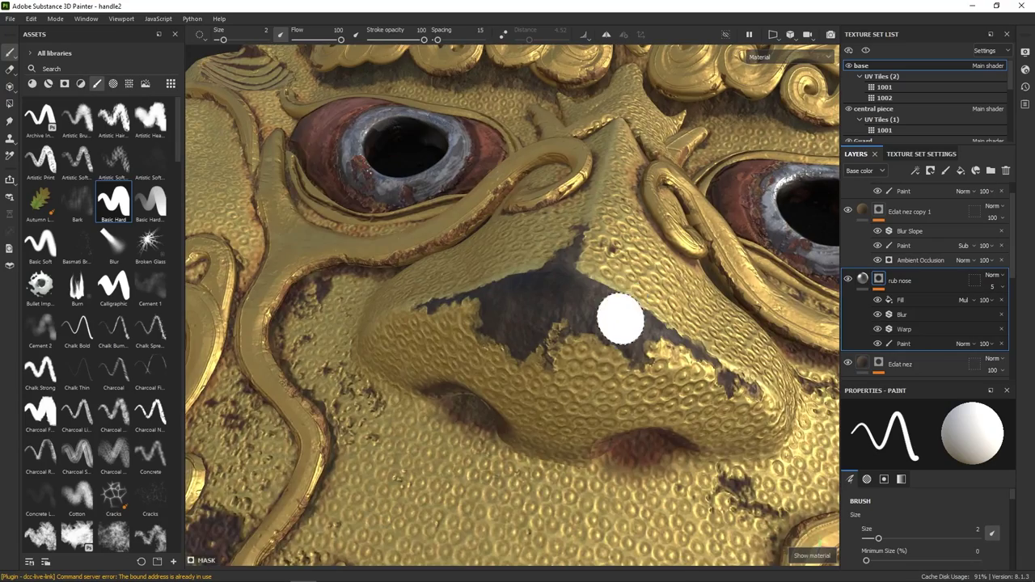
pyautogui.keyDown('alt'); pyautogui.moveTo(617, 323); pyautogui.dragTo(654, 405, button='right'); pyautogui.keyUp('alt')
pyautogui.moveTo(654, 404)
pyautogui.keyDown('alt'); pyautogui.mouseDown()
pyautogui.moveTo(819, 358)
pyautogui.moveTo(741, 387)
pyautogui.moveTo(658, 397)
pyautogui.mouseUp(); pyautogui.keyUp('alt')
pyautogui.scroll(-2, 654, 392)
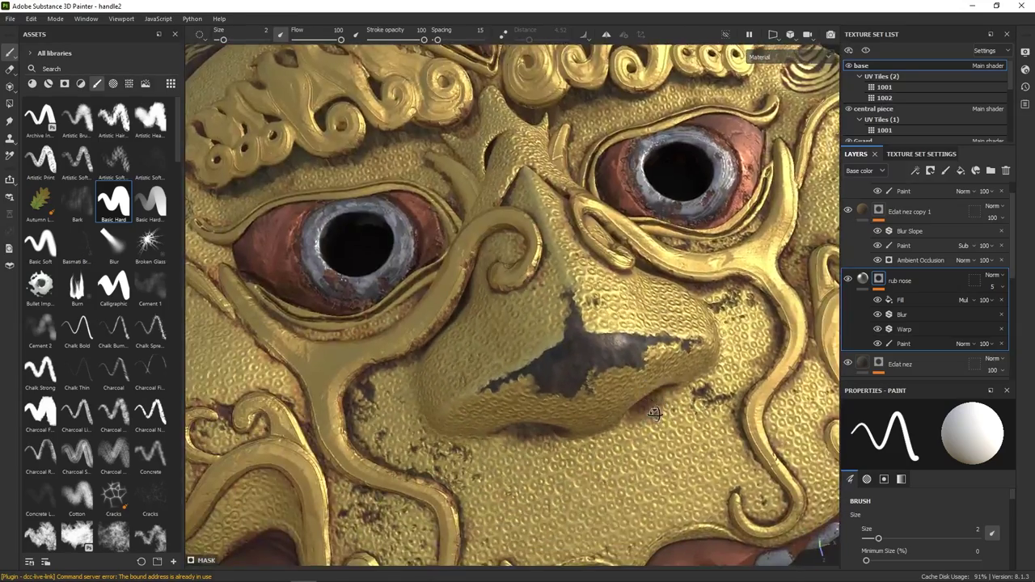
pyautogui.keyDown('alt'); pyautogui.moveTo(654, 393); pyautogui.dragTo(619, 411, button='right'); pyautogui.keyUp('alt')
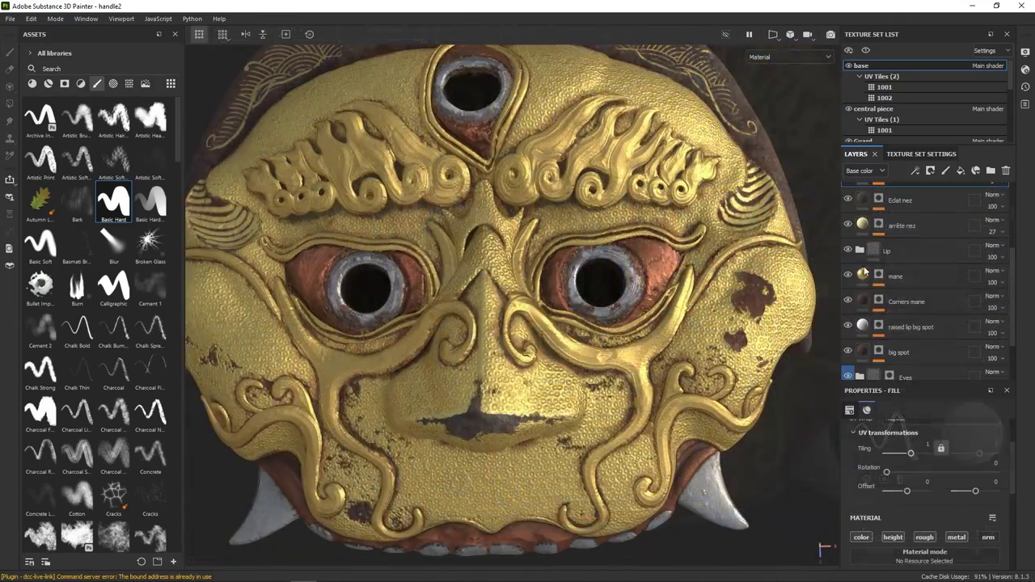
# Paint a large irregular rust spot on the cheek in the big spot layer's mask with a size 6.37 brush.
pyautogui.scroll(-1, 857, 331)
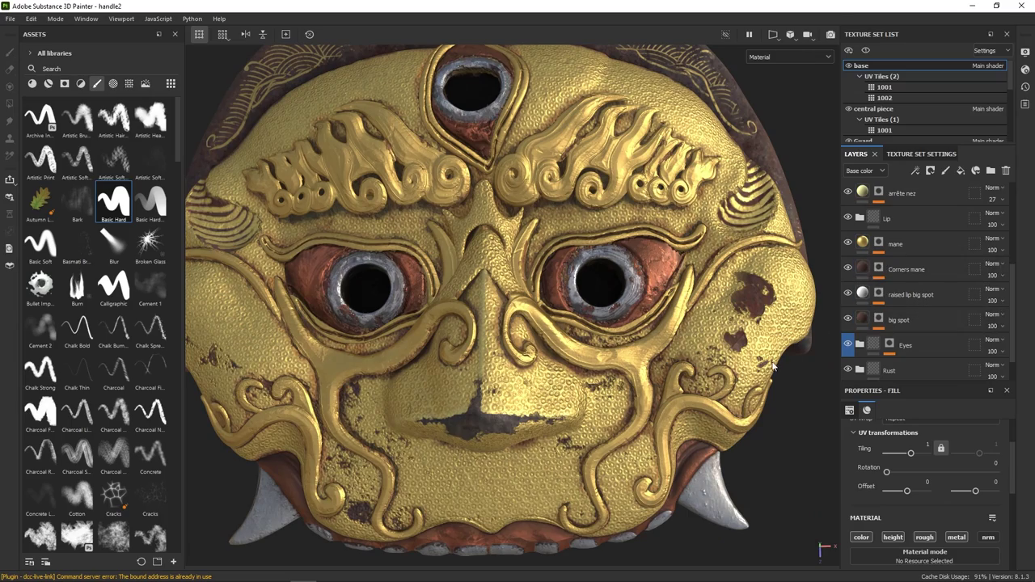
pyautogui.scroll(5, 643, 426)
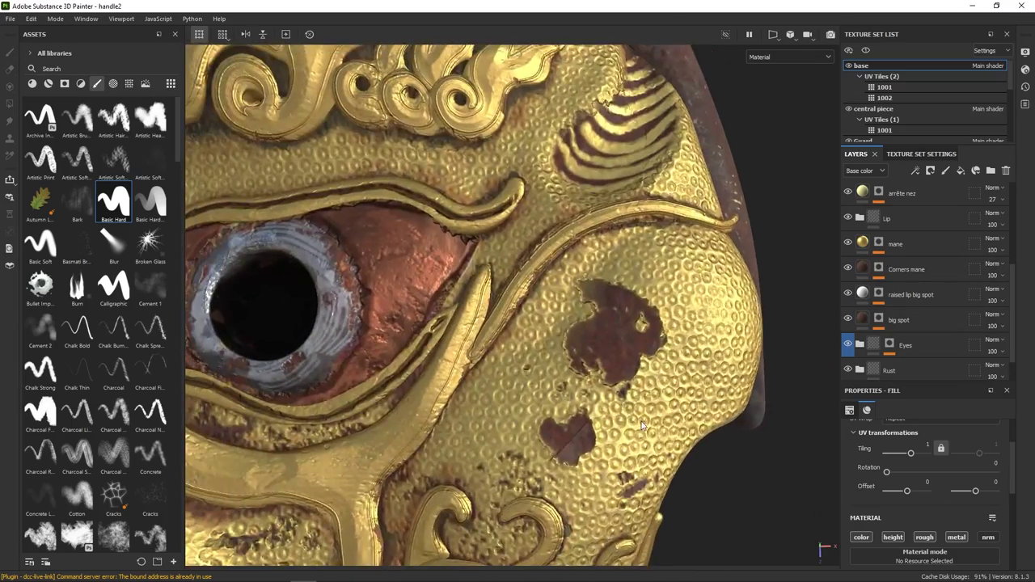
pyautogui.keyDown('alt'); pyautogui.moveTo(642, 426); pyautogui.dragTo(678, 414, button='middle'); pyautogui.keyUp('alt')
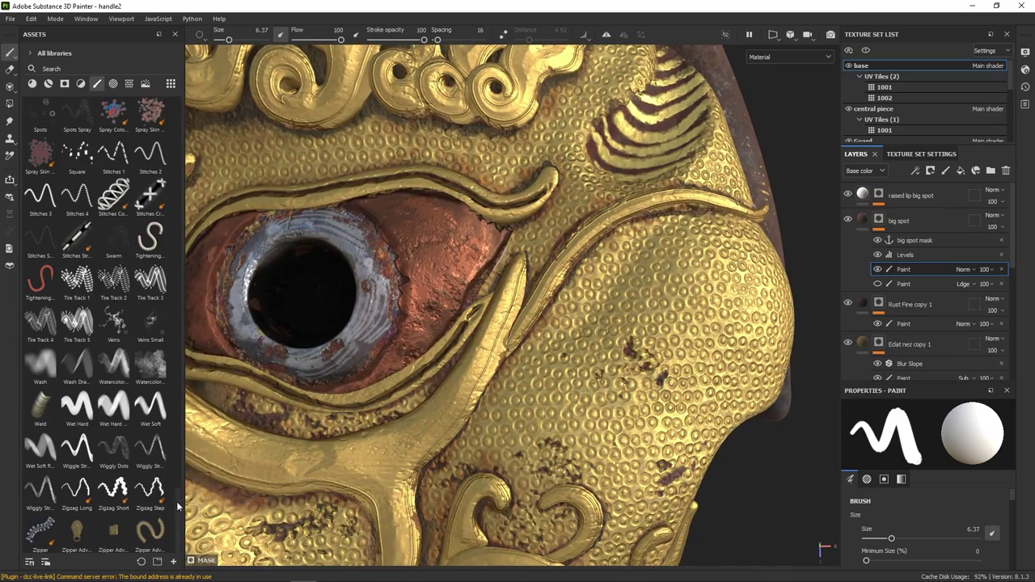
pyautogui.moveTo(177, 506); pyautogui.dragTo(178, 122)
pyautogui.click(646, 340)
pyautogui.moveTo(661, 330)
pyautogui.mouseDown()
pyautogui.moveTo(624, 332)
pyautogui.moveTo(647, 348)
pyautogui.moveTo(644, 373)
pyautogui.moveTo(704, 308)
pyautogui.mouseUp()
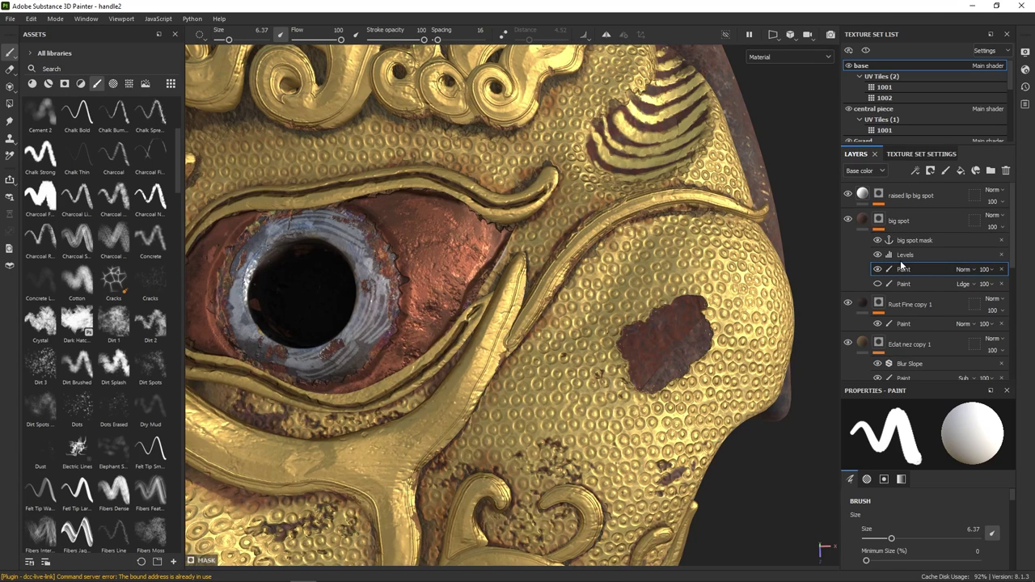
# Inspect the raised lip big spot layer's mask around the cheek spot and return to the material view.
pyautogui.click(879, 194)
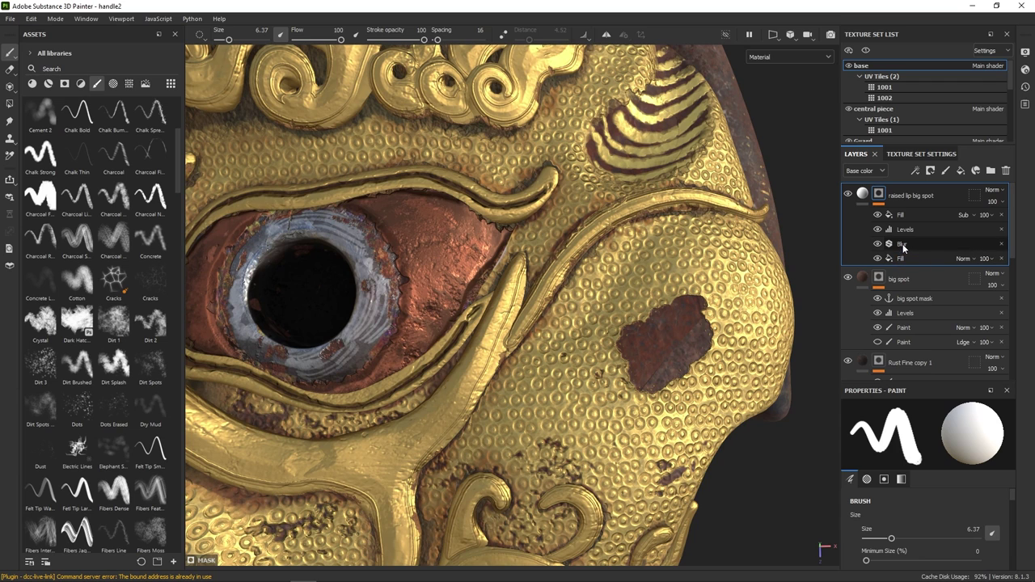
pyautogui.keyDown('alt'); pyautogui.click(879, 194); pyautogui.keyUp('alt')
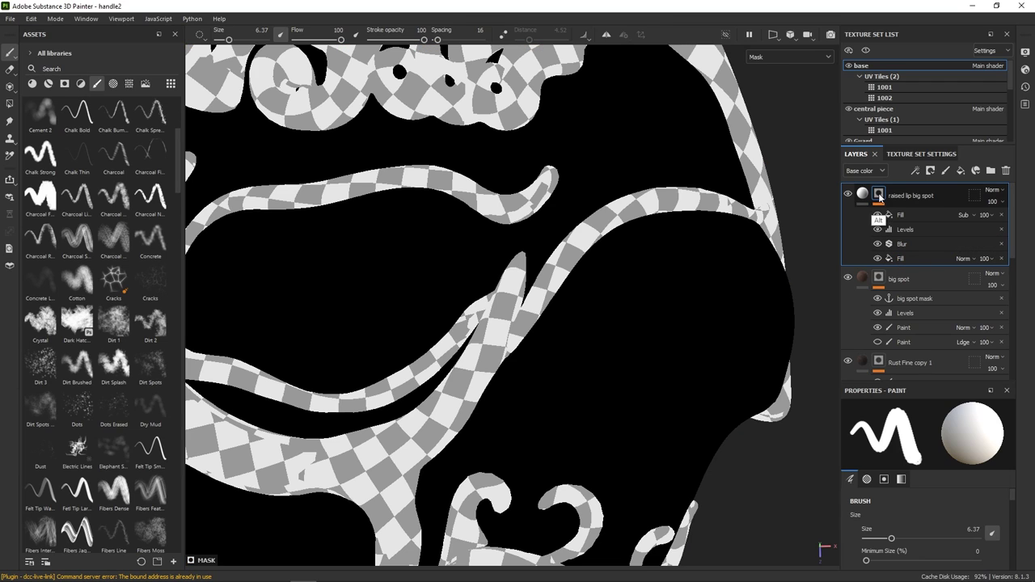
pyautogui.moveTo(703, 315)
pyautogui.mouseDown()
pyautogui.moveTo(653, 304)
pyautogui.moveTo(647, 360)
pyautogui.mouseUp()
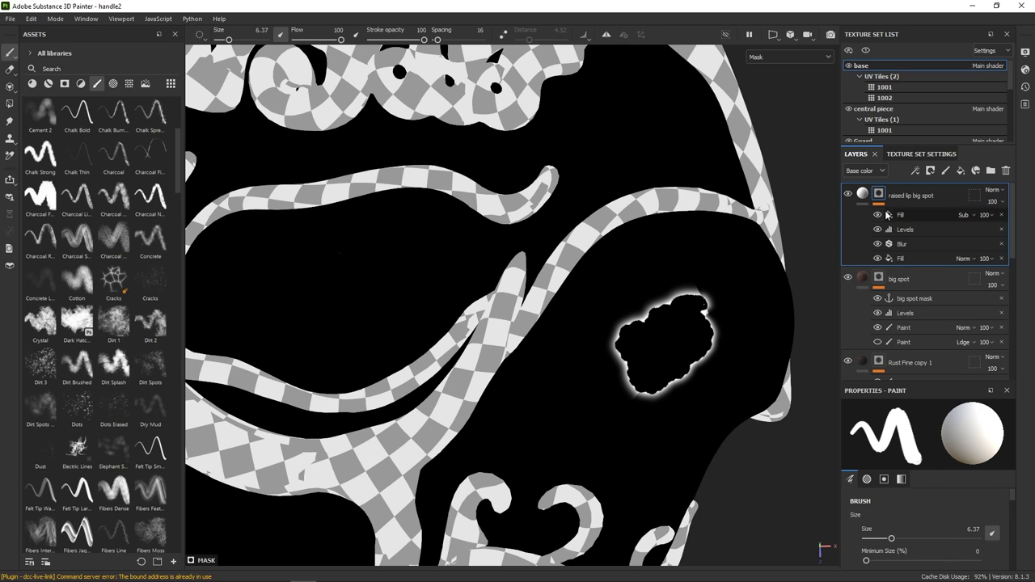
pyautogui.press('m')
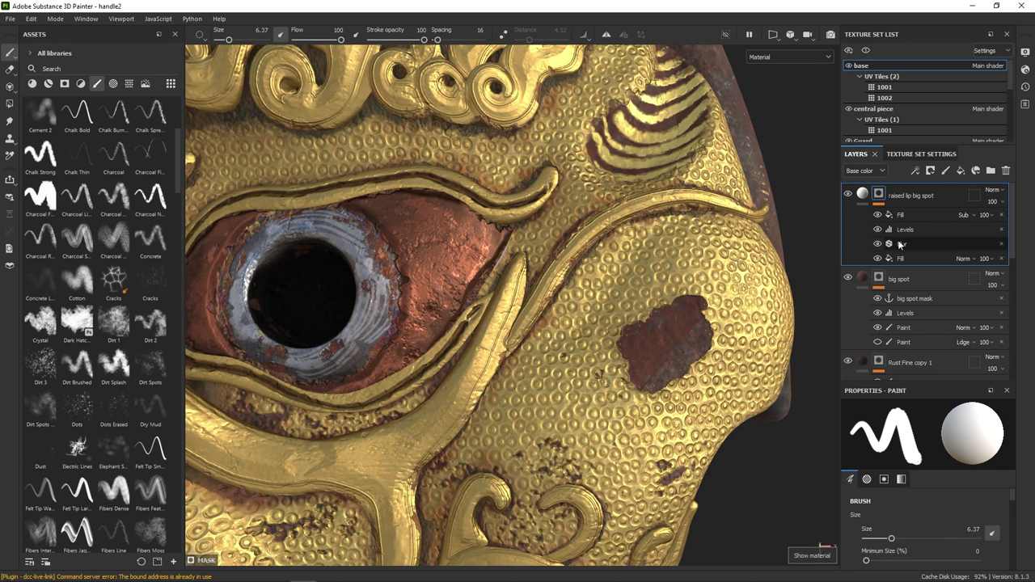
# Adjust the uniform height value of the raised lip big spot fill layer.
pyautogui.click(862, 194)
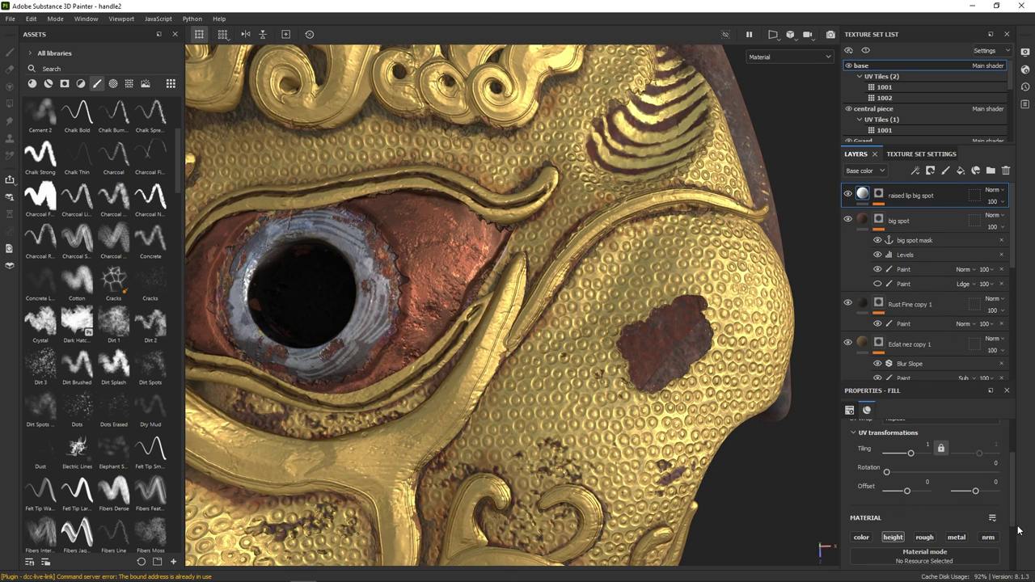
pyautogui.scroll(-3, 1013, 518)
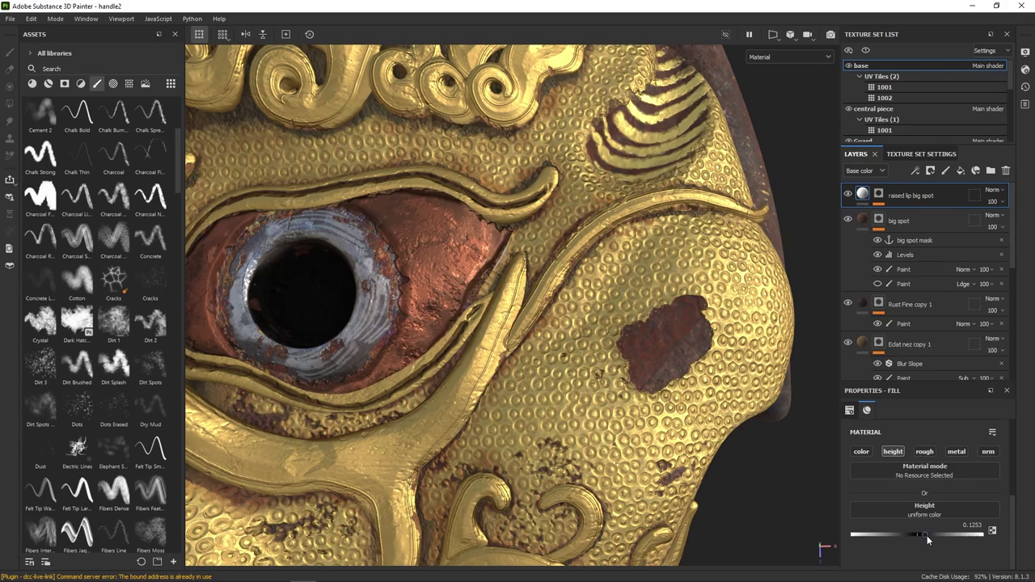
pyautogui.moveTo(948, 535)
pyautogui.mouseDown()
pyautogui.moveTo(959, 538)
pyautogui.moveTo(896, 536)
pyautogui.moveTo(942, 540)
pyautogui.mouseUp()
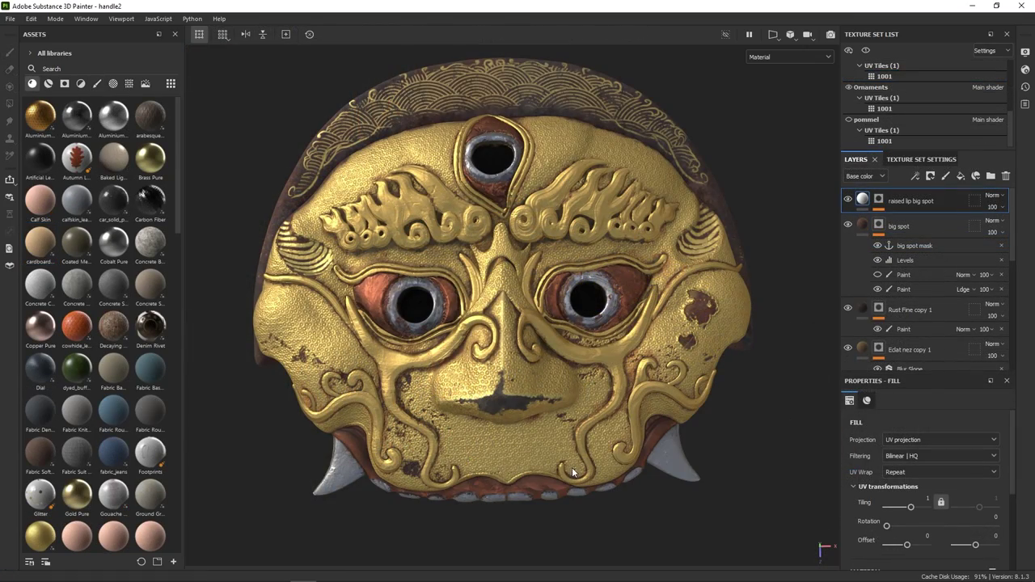
# Send the textured handle2 project to Substance 3D Stager.
pyautogui.moveTo(572, 473)
pyautogui.keyDown('alt'); pyautogui.mouseDown()
pyautogui.moveTo(510, 380)
pyautogui.moveTo(558, 417)
pyautogui.moveTo(568, 466)
pyautogui.mouseUp(); pyautogui.keyUp('alt')
pyautogui.keyDown('shift'); pyautogui.moveTo(566, 459); pyautogui.dragTo(552, 460, button='right'); pyautogui.keyUp('shift')
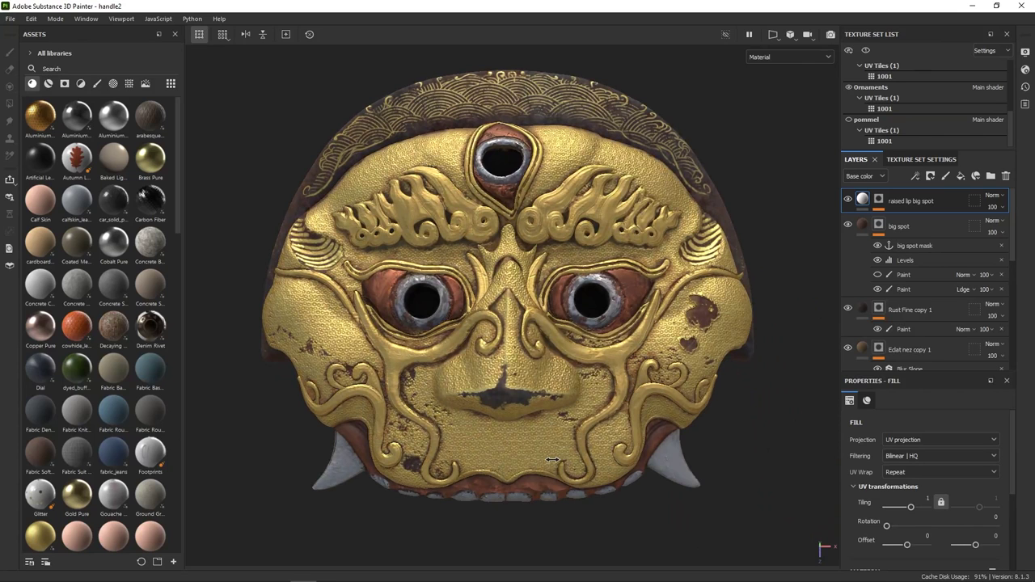
pyautogui.click(11, 19)
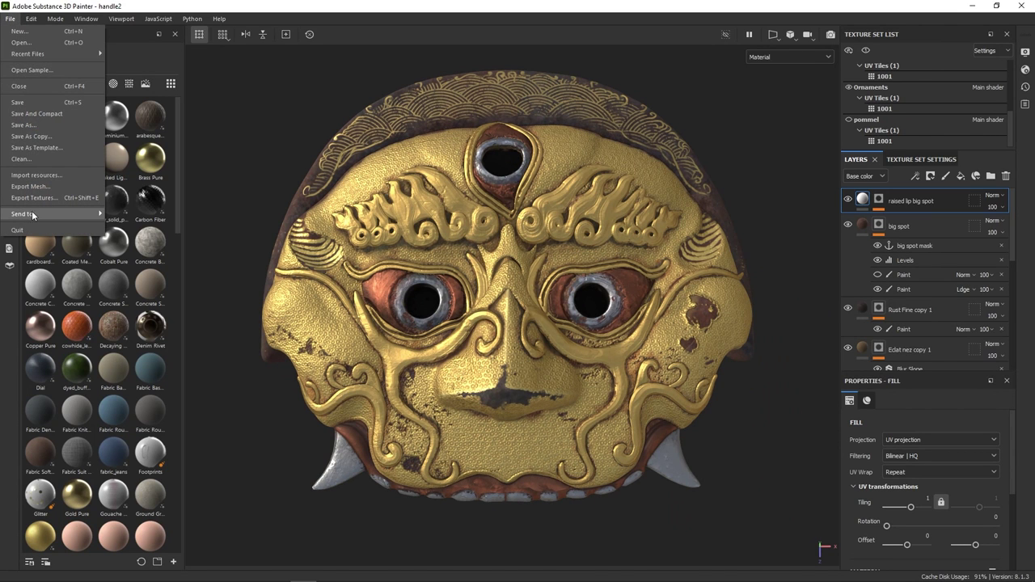
pyautogui.moveTo(22, 215)
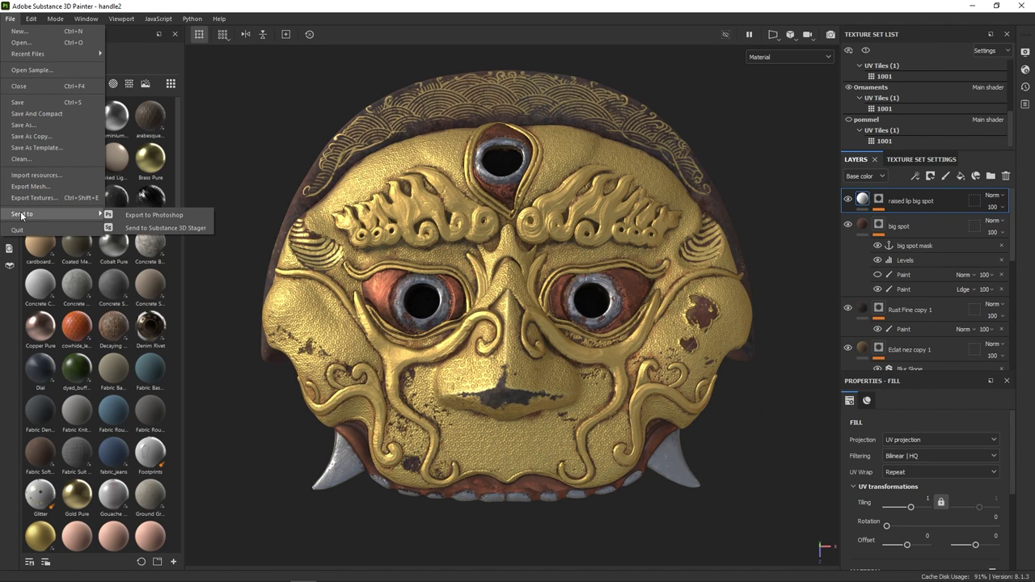
pyautogui.click(126, 228)
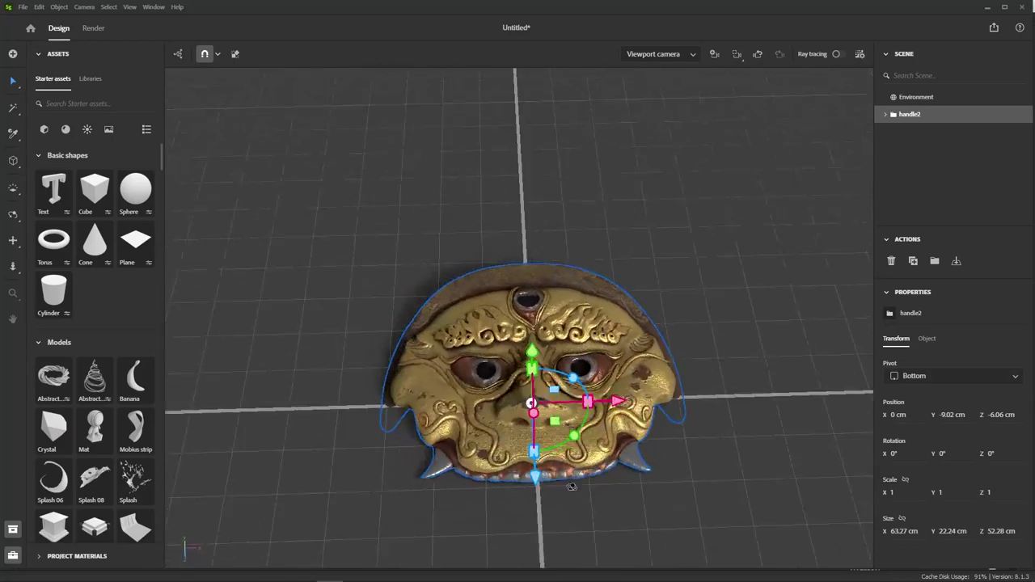
# Examine the imported handle2 model from a higher angle and deselect it.
pyautogui.moveTo(572, 486)
pyautogui.mouseDown()
pyautogui.moveTo(546, 449)
pyautogui.moveTo(558, 460)
pyautogui.moveTo(553, 492)
pyautogui.moveTo(471, 490)
pyautogui.moveTo(561, 486)
pyautogui.mouseUp()
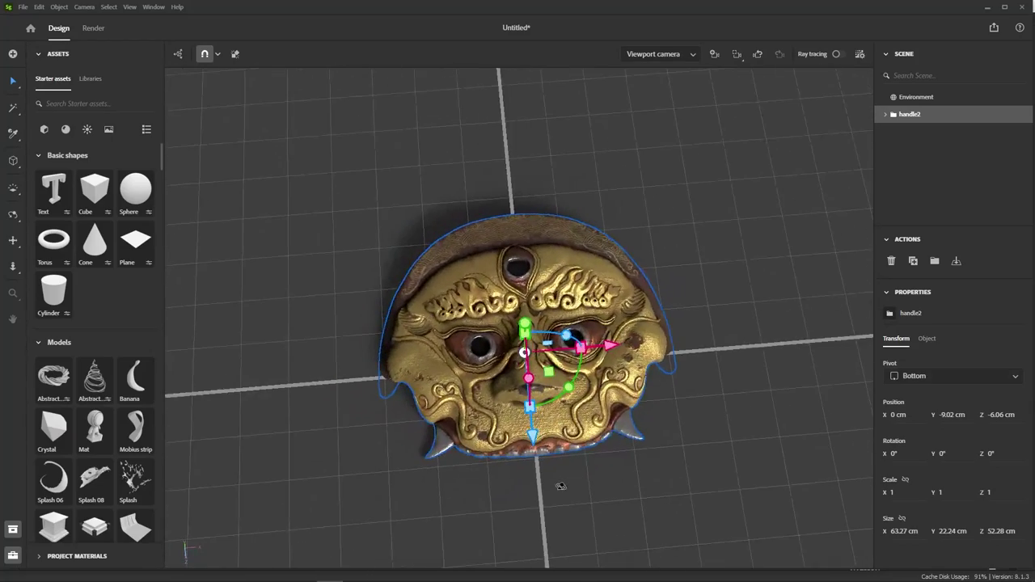
pyautogui.click(749, 468)
pyautogui.moveTo(749, 469)
pyautogui.mouseDown()
pyautogui.moveTo(703, 477)
pyautogui.moveTo(752, 481)
pyautogui.mouseUp()
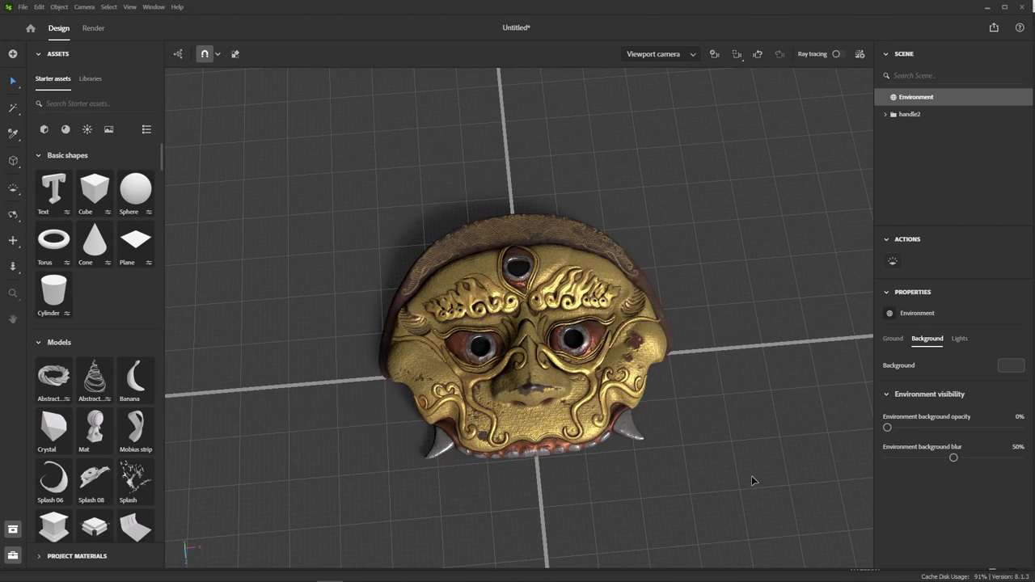